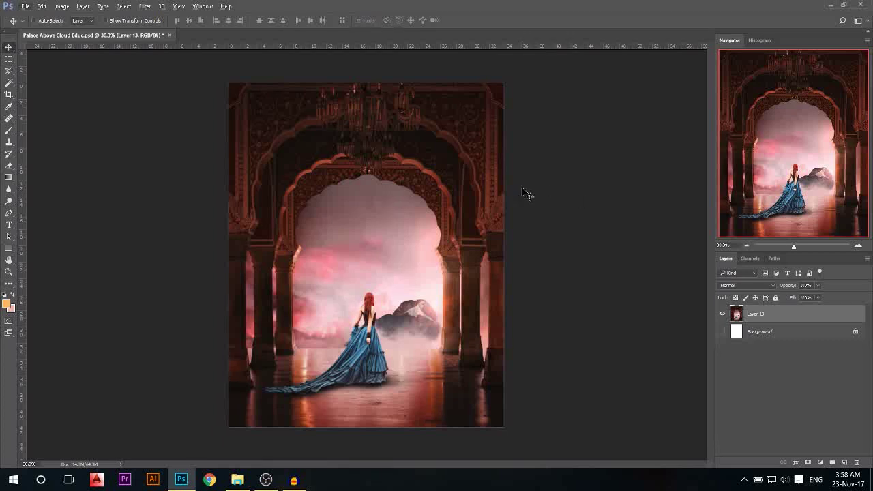
Create a new blank 2000 × 2500 px document from the Saved 1 preset.
left_click(237, 481)
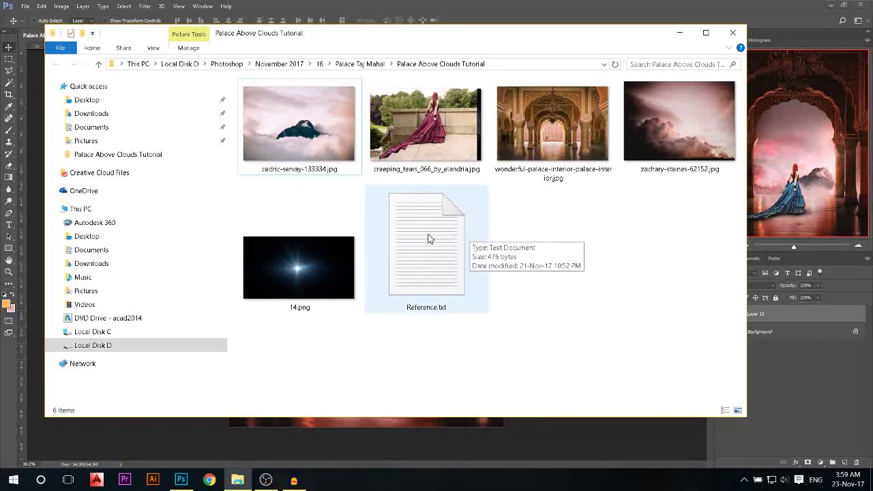
left_click(36, 167)
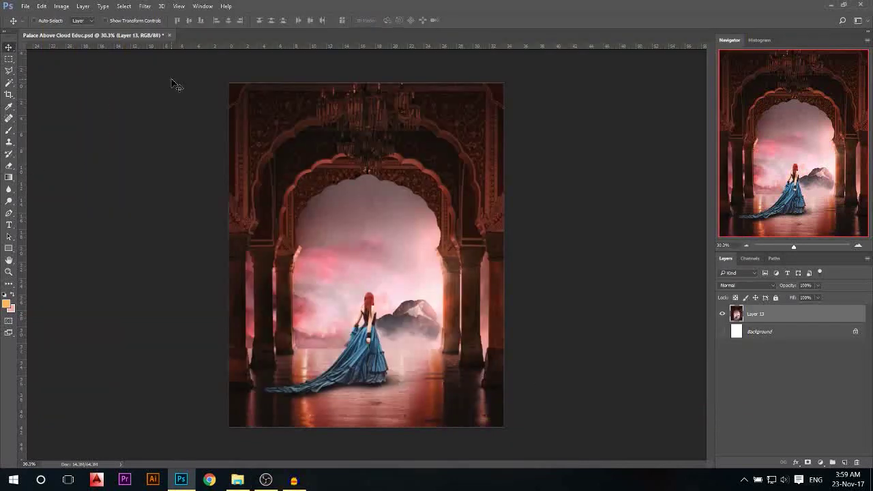
left_click(25, 6)
key("Escape")
key("ctrl+n")
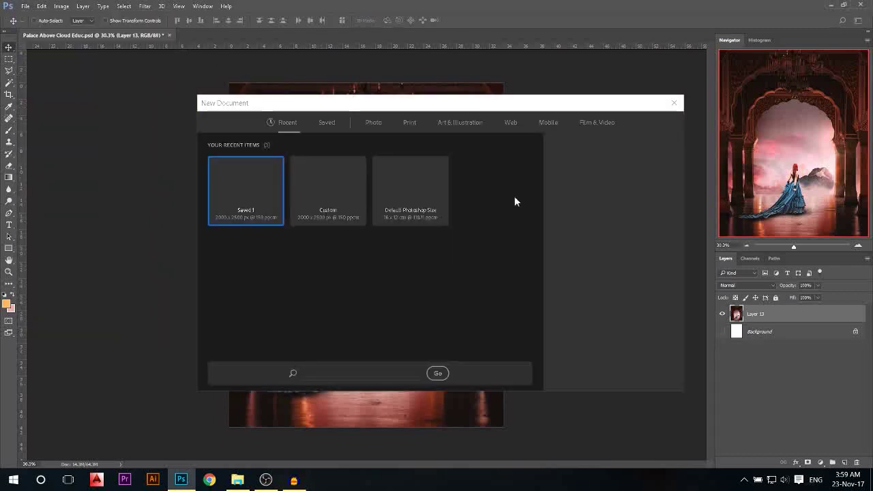
double_click(566, 189)
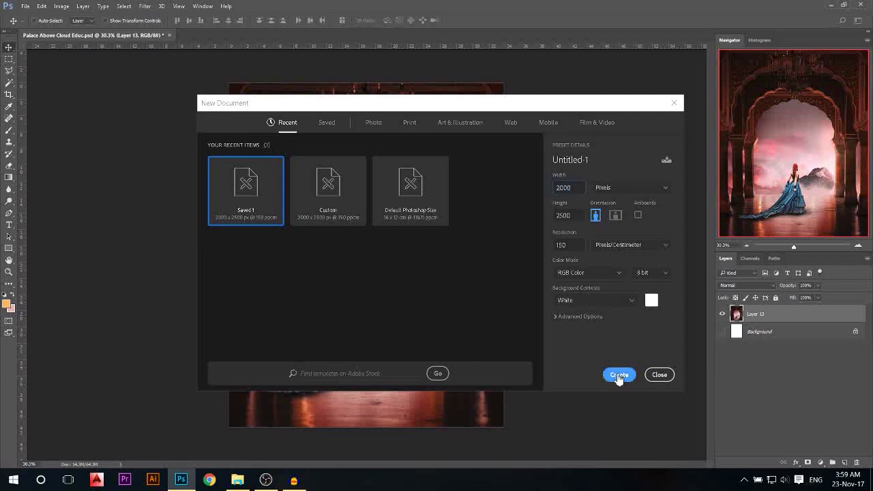
left_click(619, 375)
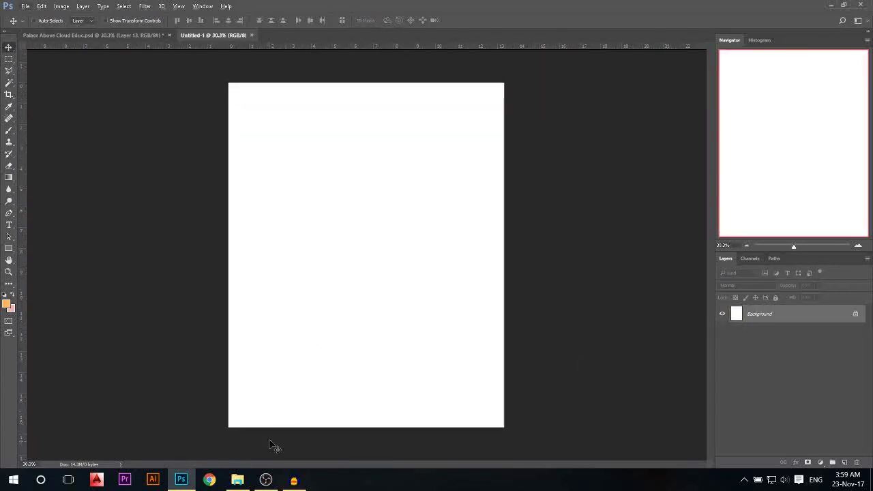
Close the palace composite document without saving its changes.
left_click(166, 33)
left_click(169, 35)
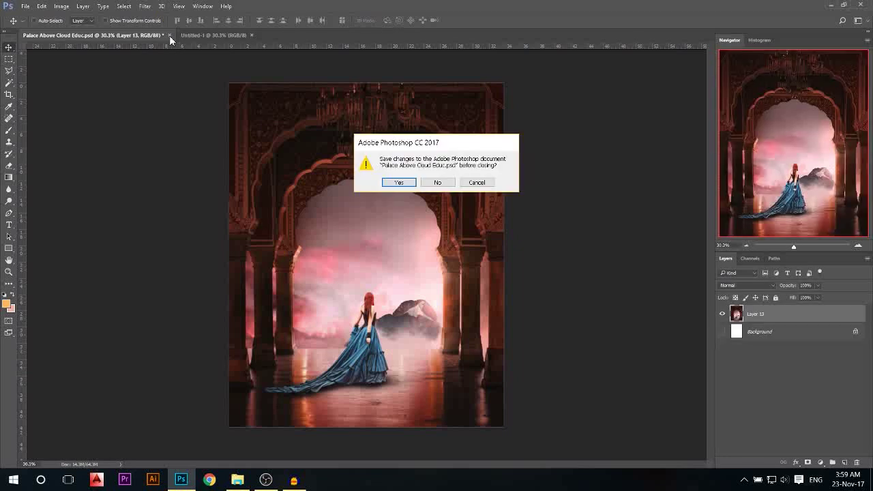
left_click(437, 182)
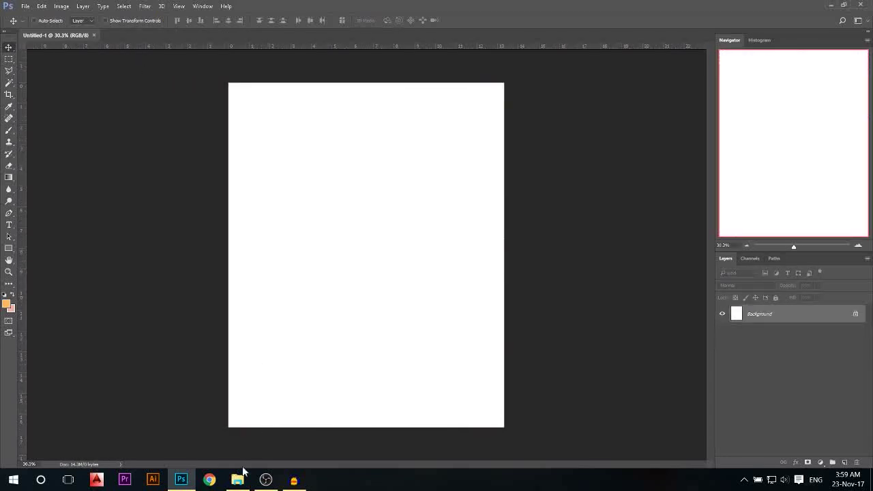
left_click(238, 479)
Place the palace interior photo into Untitled-1 and scale it up to fill the 2000 × 2500 canvas.
left_click_drag(553, 126, 303, 352)
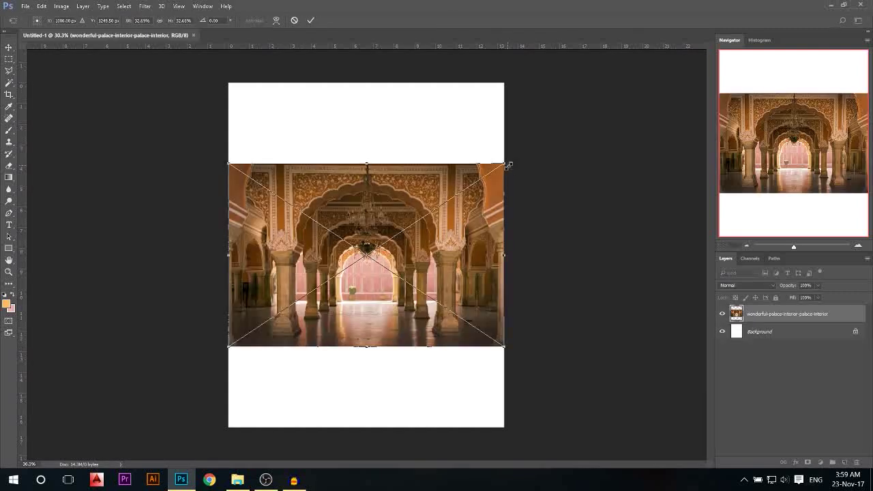
left_click_drag(505, 165, 688, 95)
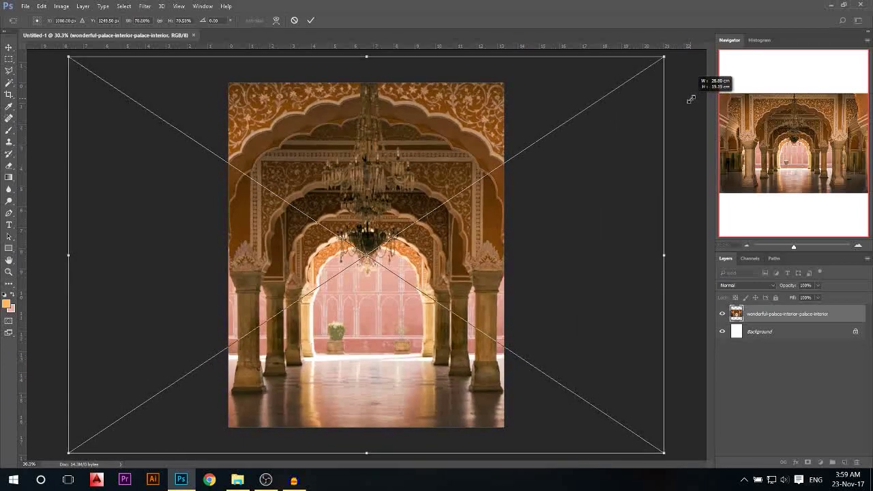
key("ctrl+minus")
left_click_drag(355, 321, 357, 310)
left_click_drag(612, 78, 618, 76)
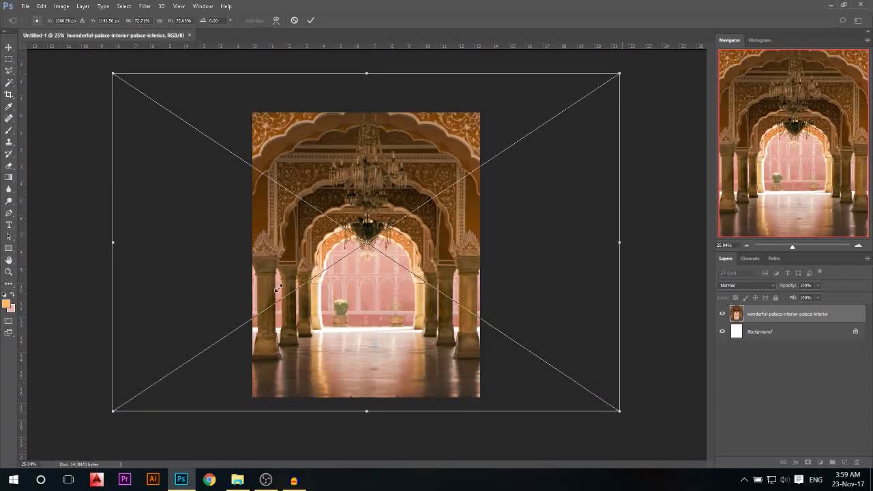
left_click_drag(365, 75, 368, 57)
left_click_drag(350, 151, 350, 141)
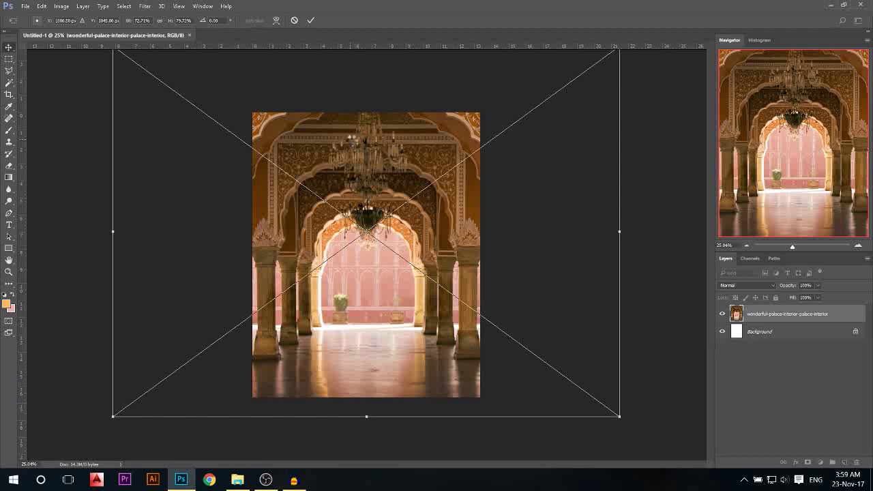
key("Return")
key("ctrl+0")
key("ctrl+plus")
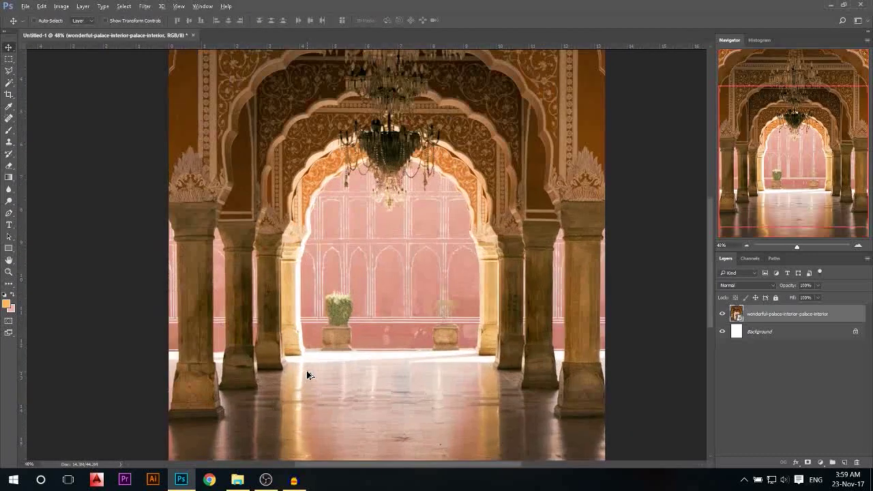
Start a Polygonal Lasso selection at the base of the central arch's left pillar.
key("ctrl+0")
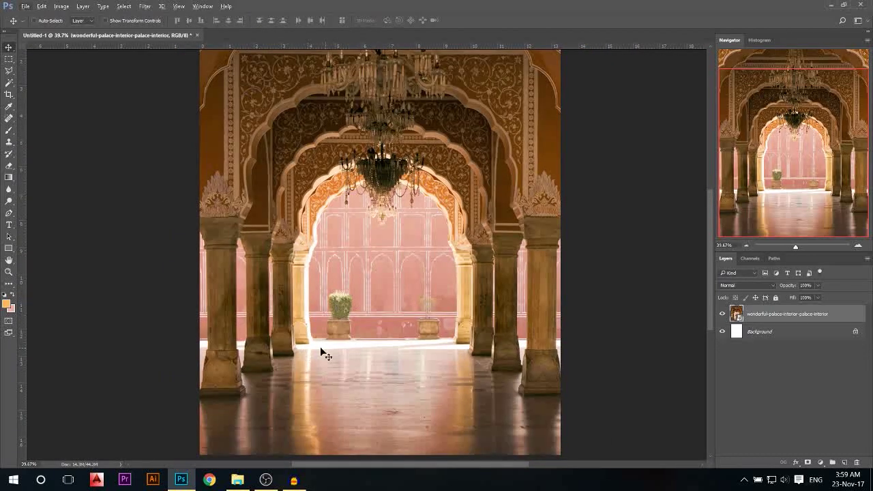
scroll(304, 354, "up", 3)
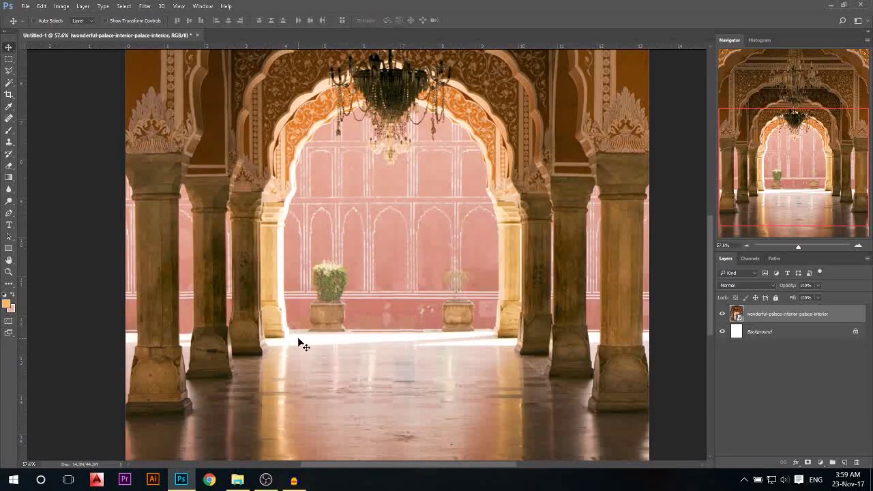
scroll(311, 350, "down", 3)
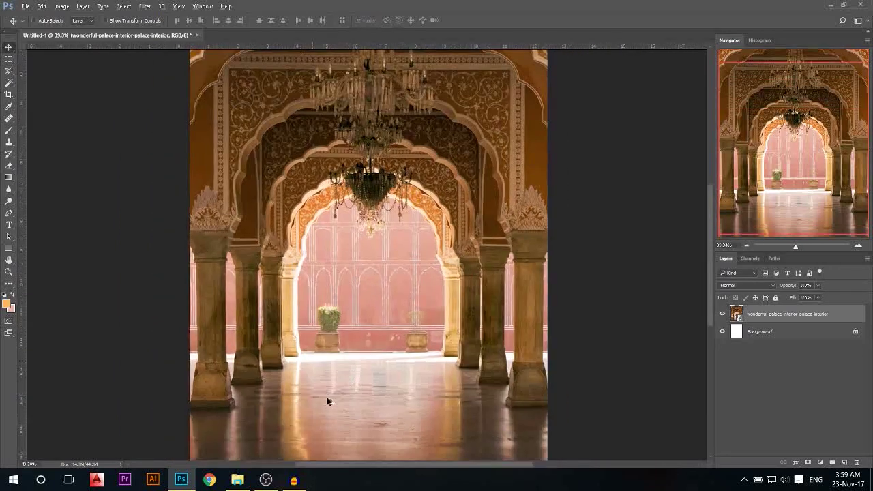
scroll(331, 399, "up", 2)
left_click(8, 72)
scroll(263, 334, "up", 3)
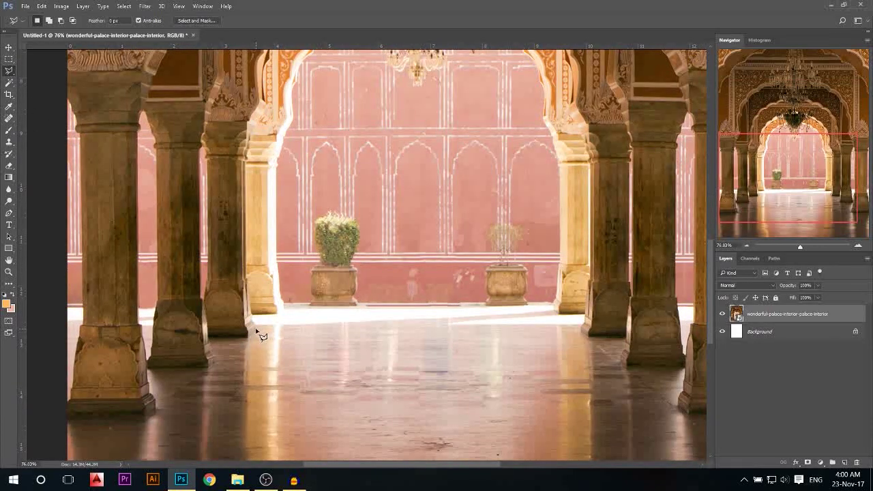
left_click(256, 329)
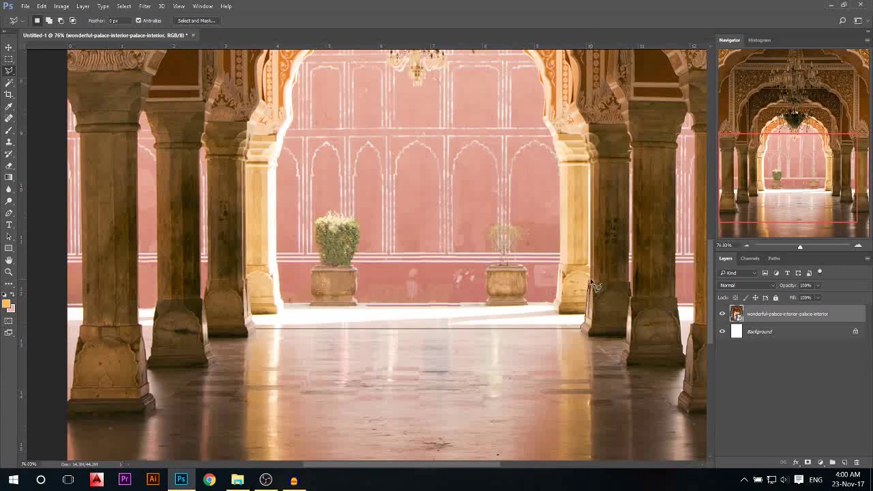
scroll(593, 285, "up", 2)
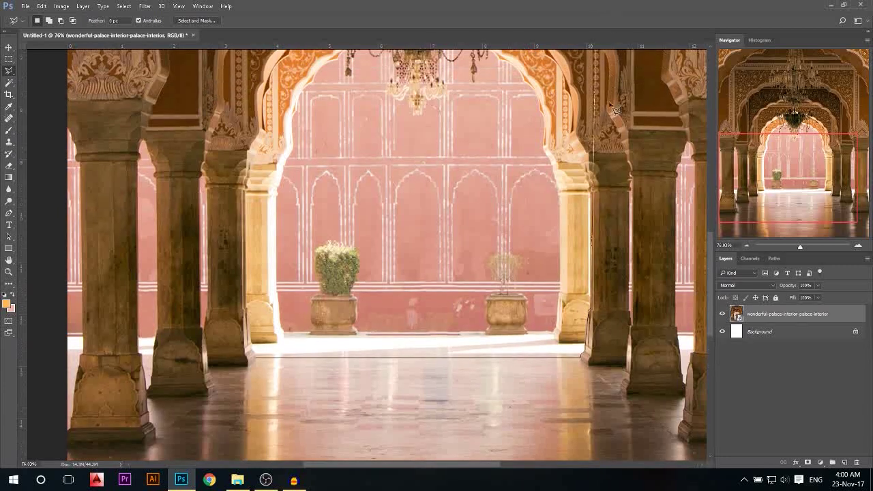
Outline the arch up the right pillar and down its left edge, then add a layer mask.
left_click(591, 175)
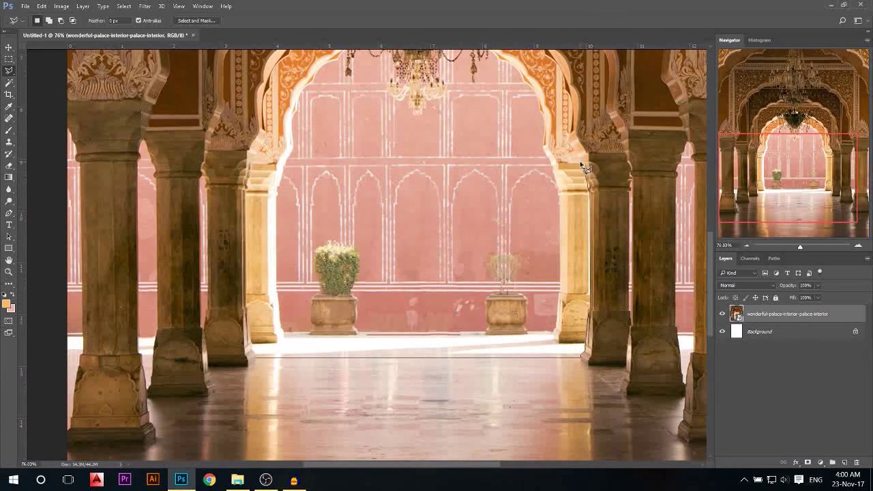
left_click(569, 135)
scroll(571, 140, "up", 3)
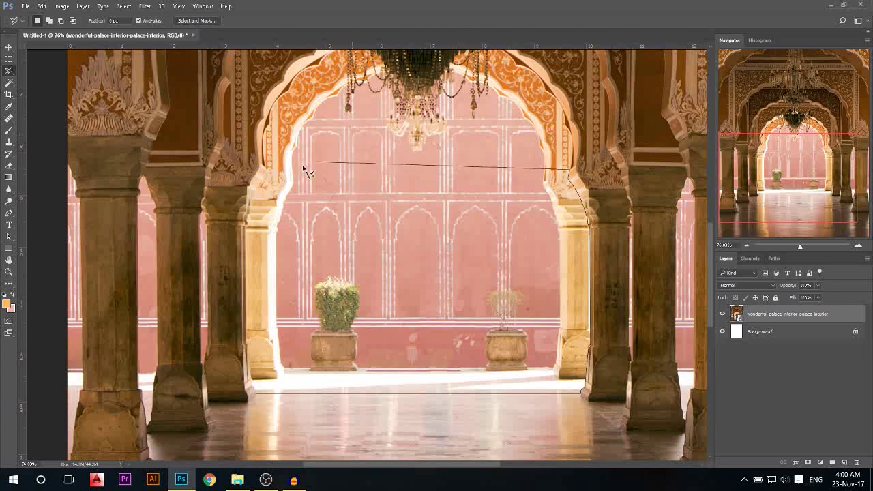
mouse_move(268, 175)
left_mouse_down()
mouse_move(245, 237)
mouse_move(253, 387)
left_mouse_up()
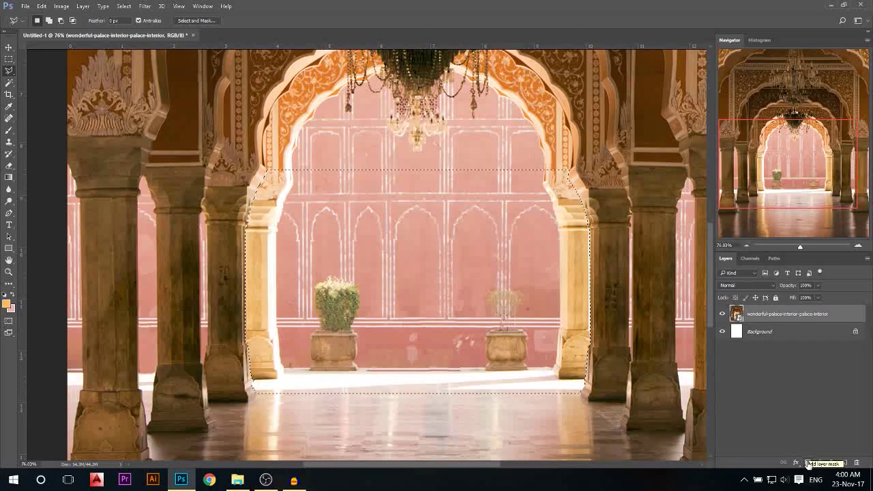
left_click(809, 464)
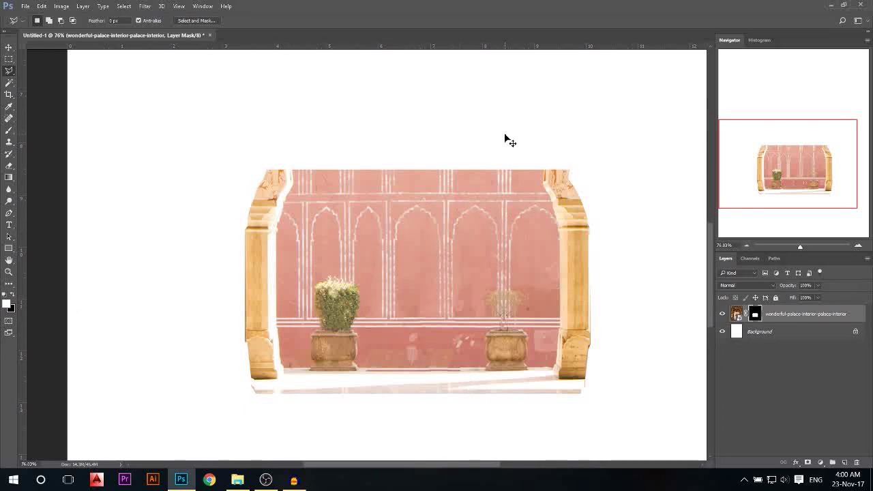
Invert the palace layer mask so the central arch opening turns blank white.
key("ctrl+i")
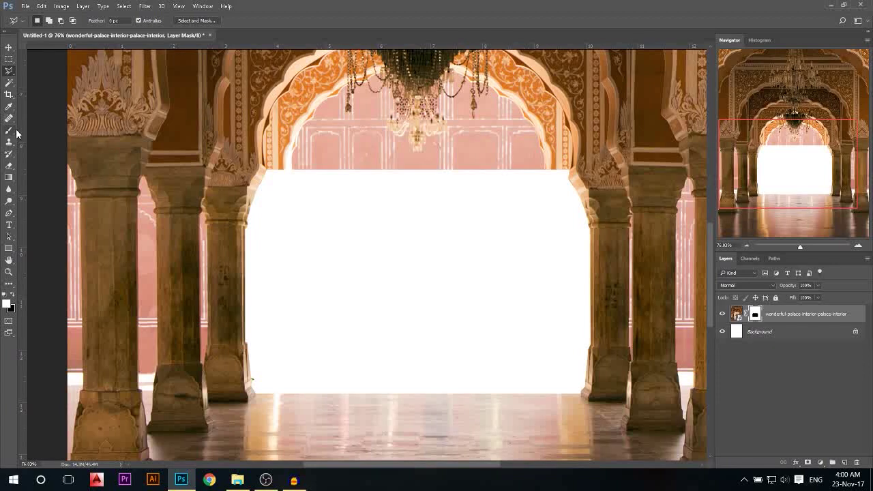
scroll(419, 247, "down", 1)
scroll(419, 247, "down", 1)
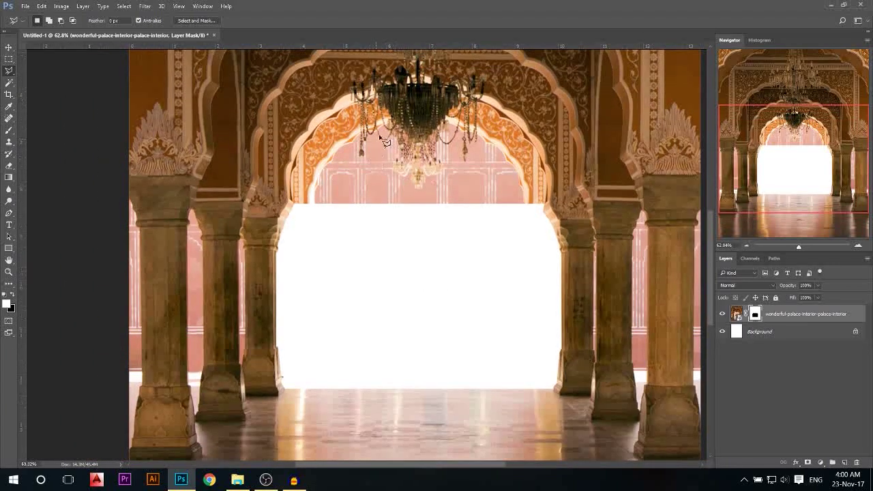
scroll(268, 239, "up", 2)
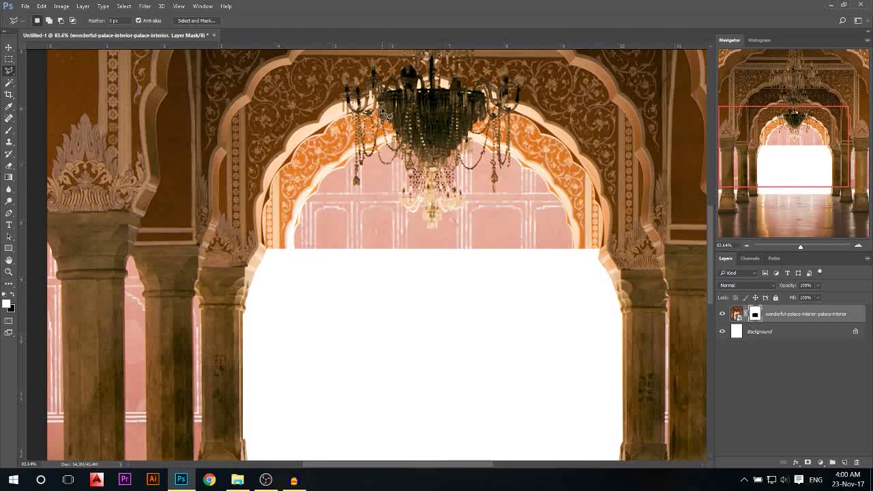
scroll(178, 133, "down", 2)
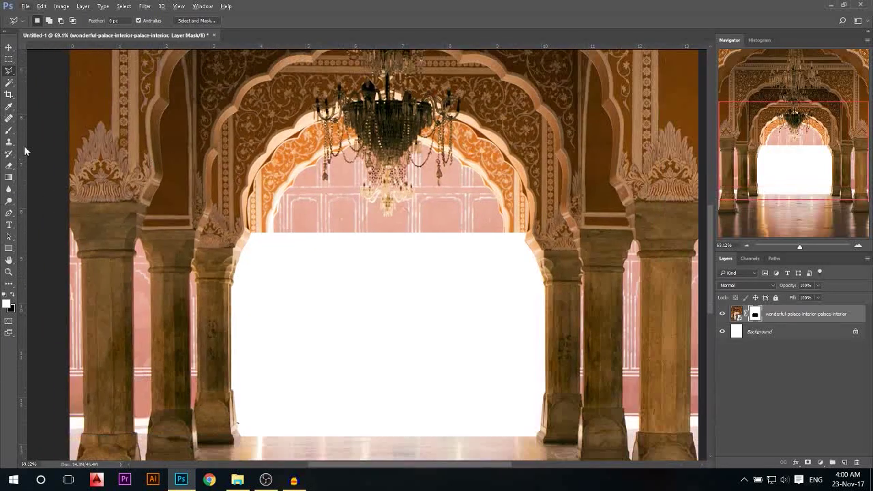
Set up a 100% opacity, roughly 168 px brush with black as the painting colour.
left_click(9, 132)
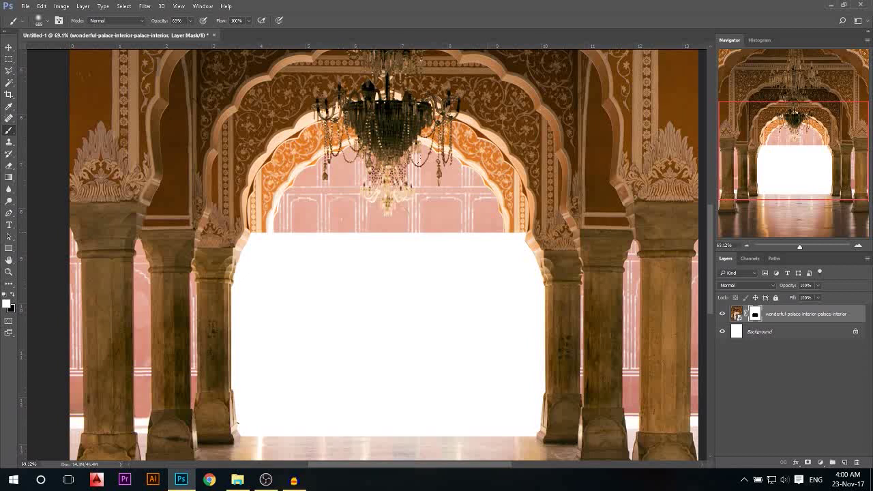
right_click(402, 224, "alt")
right_click(375, 224)
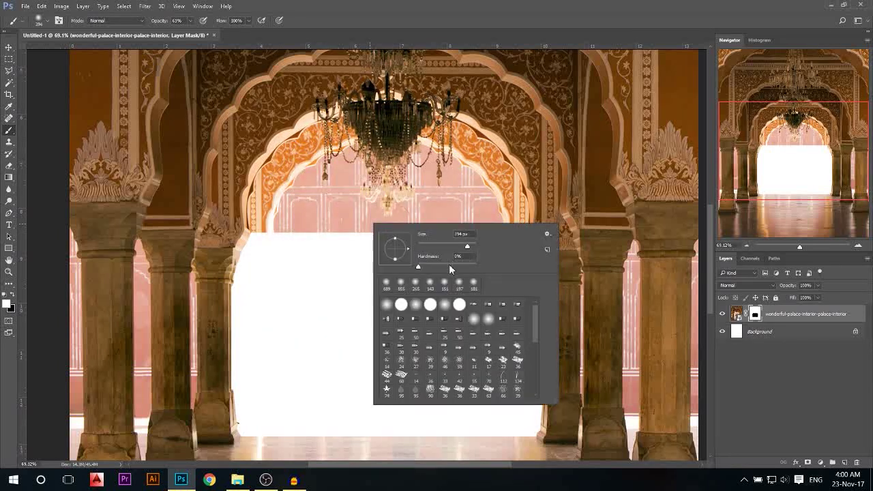
left_click(160, 26)
key("0")
left_click(12, 295)
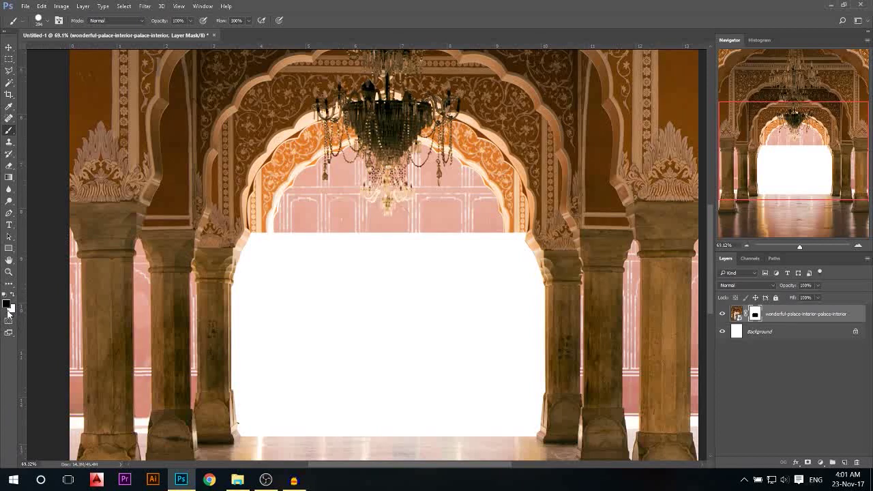
right_click(372, 258, "alt")
Mask out the arch's scalloped top along its right edge and the chandelier's right side.
left_click(512, 210)
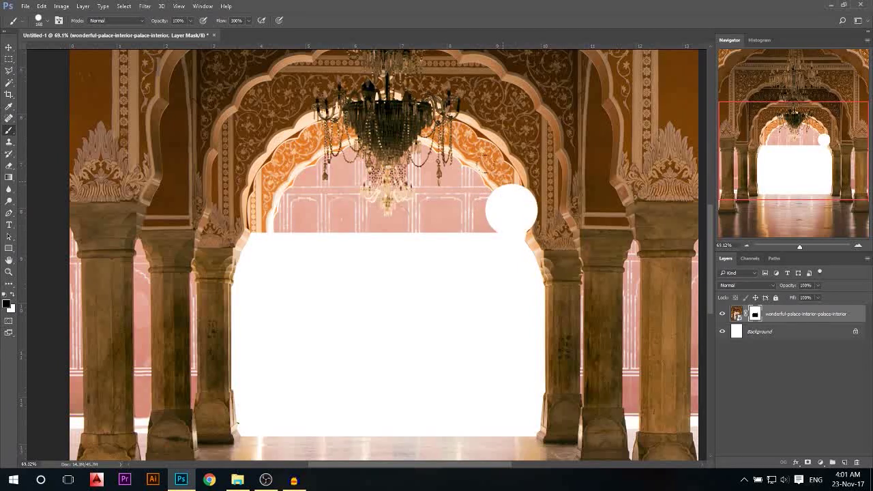
left_click(503, 176)
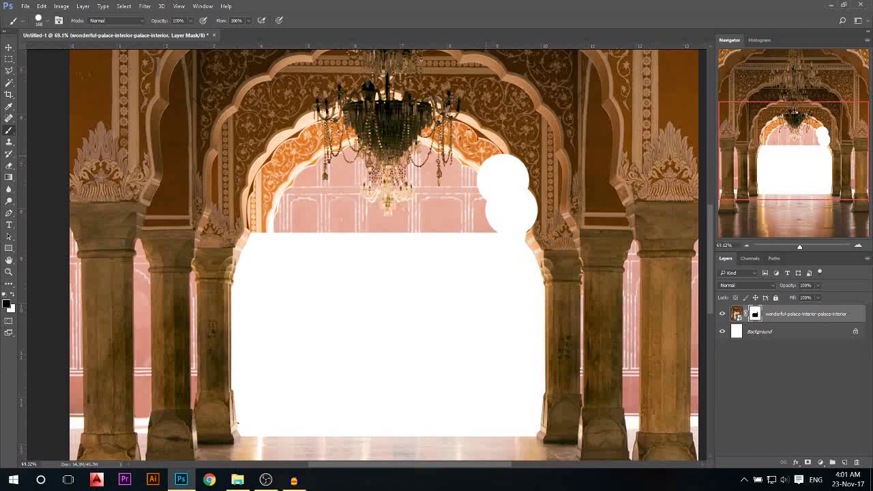
left_click(487, 154)
left_click(457, 137)
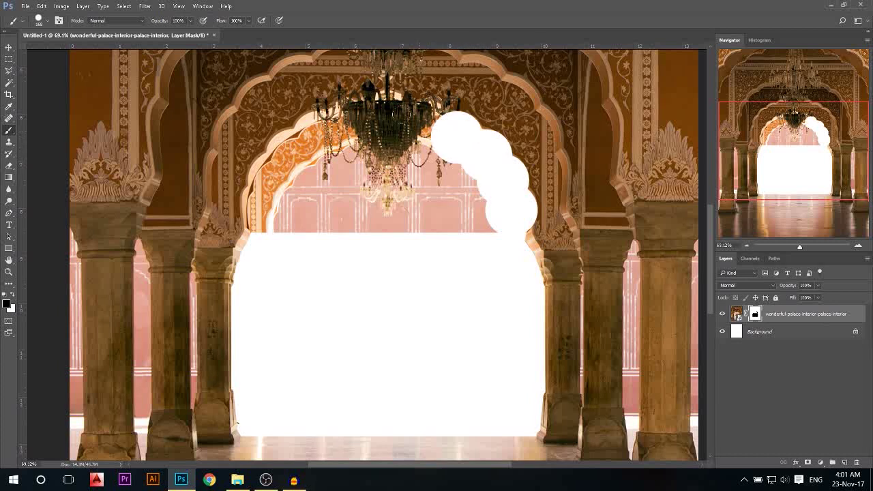
left_click(421, 120)
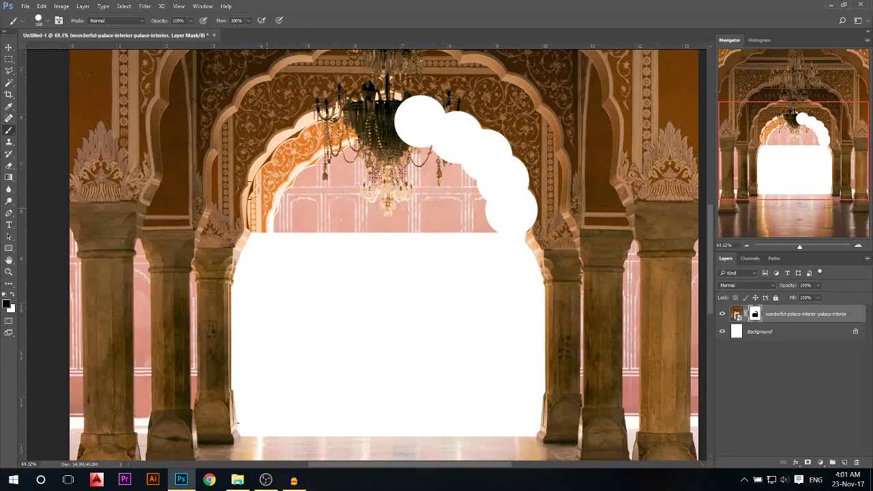
Mask the arch's left curve up to its top centre and paint out the remaining pink.
left_click(266, 205)
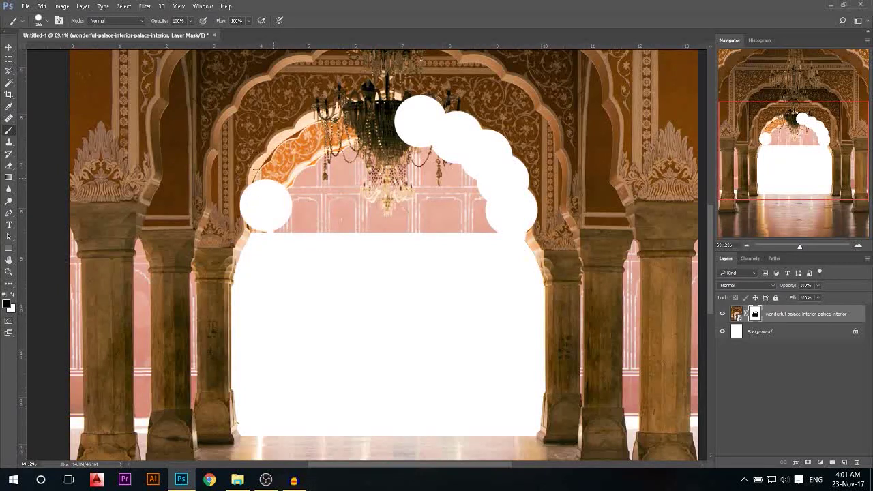
left_click(273, 175)
left_click(292, 137)
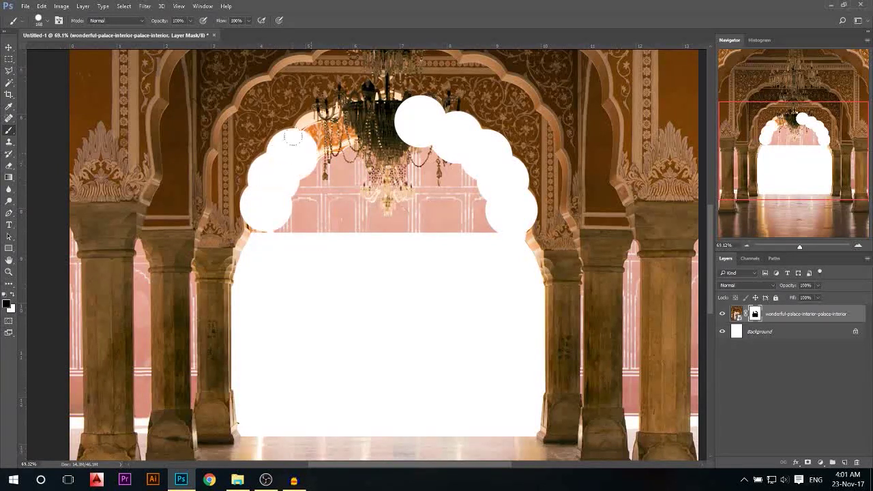
left_click(319, 135)
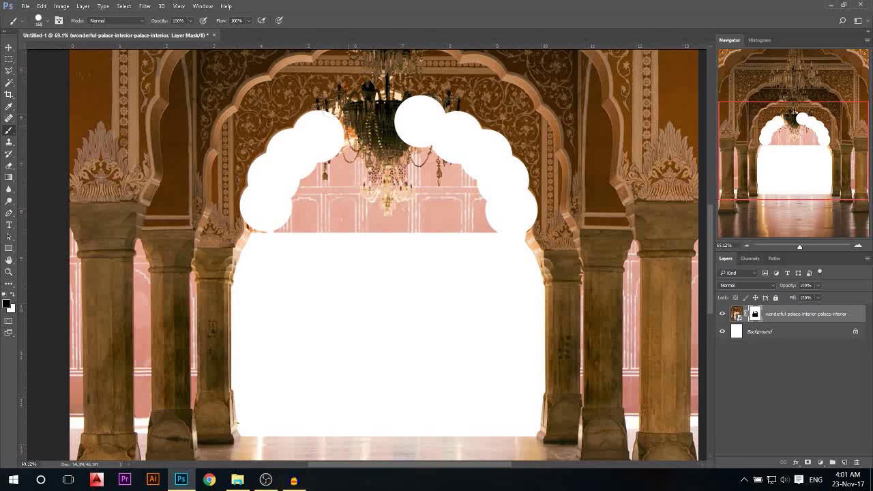
left_click(351, 124)
right_click(395, 110, "alt")
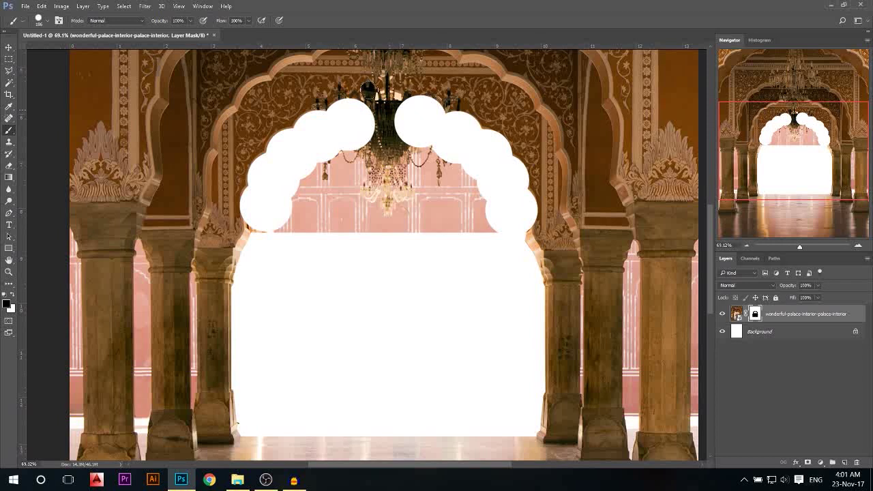
left_click(386, 109)
mouse_move(261, 208)
left_mouse_down()
mouse_move(255, 202)
mouse_move(294, 165)
mouse_move(371, 137)
mouse_move(318, 193)
mouse_move(440, 200)
mouse_move(444, 163)
mouse_move(400, 143)
left_mouse_up()
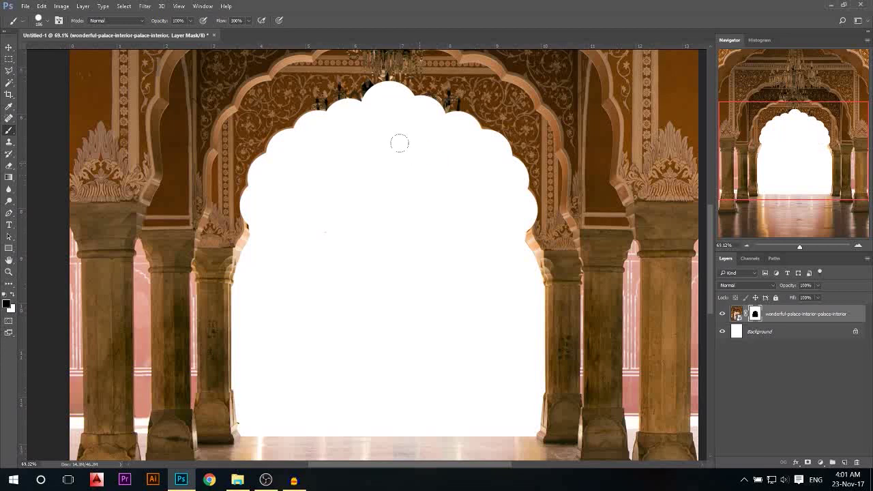
left_click(9, 71)
scroll(283, 140, "down", 2)
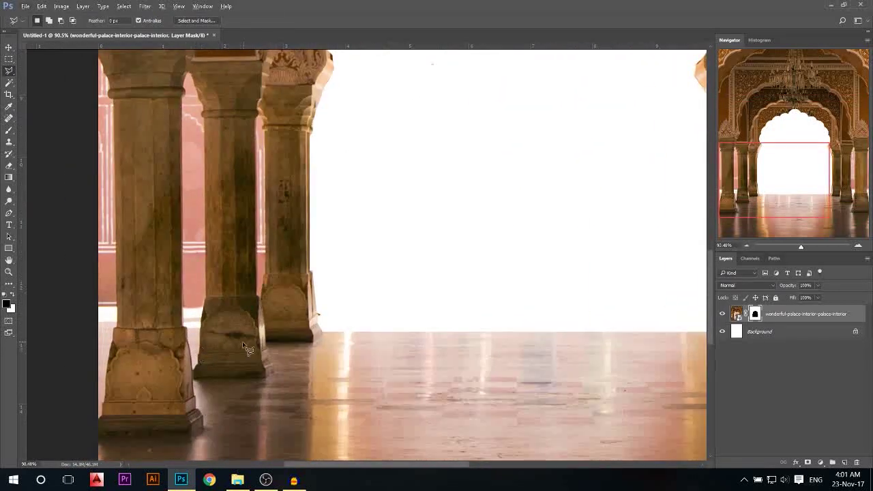
Select the pink strip left of the first pillar and paint it out on the mask.
scroll(267, 295, "up", 2)
scroll(98, 87, "up", 2)
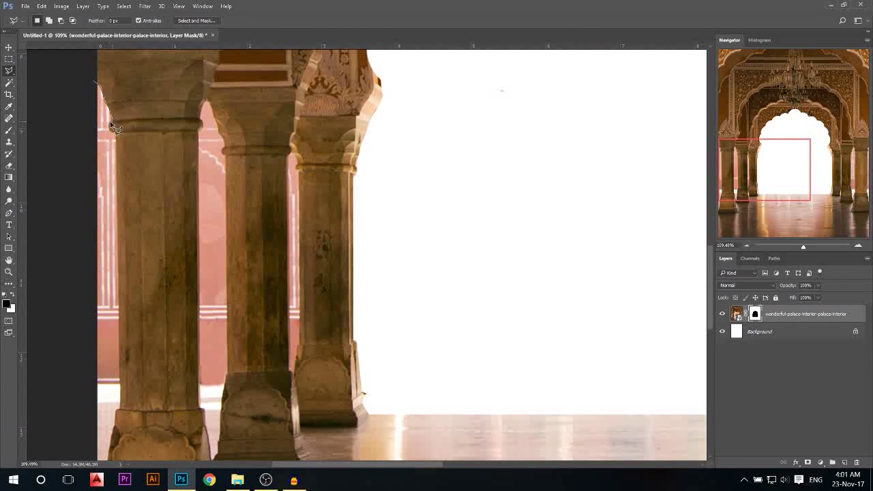
scroll(122, 259, "down", 2)
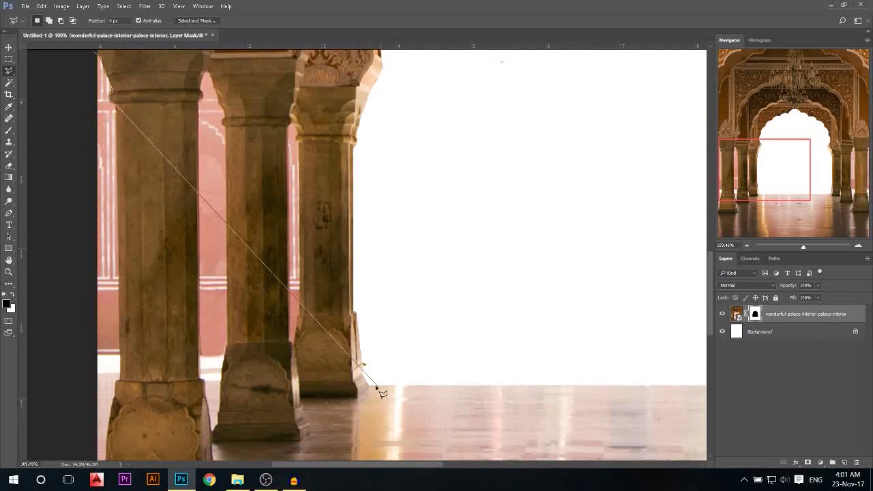
left_click(120, 381)
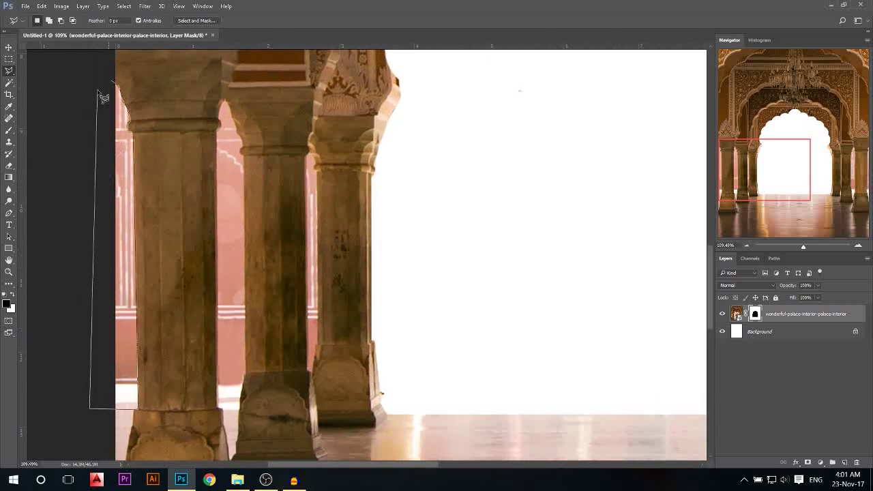
double_click(92, 101)
key("b")
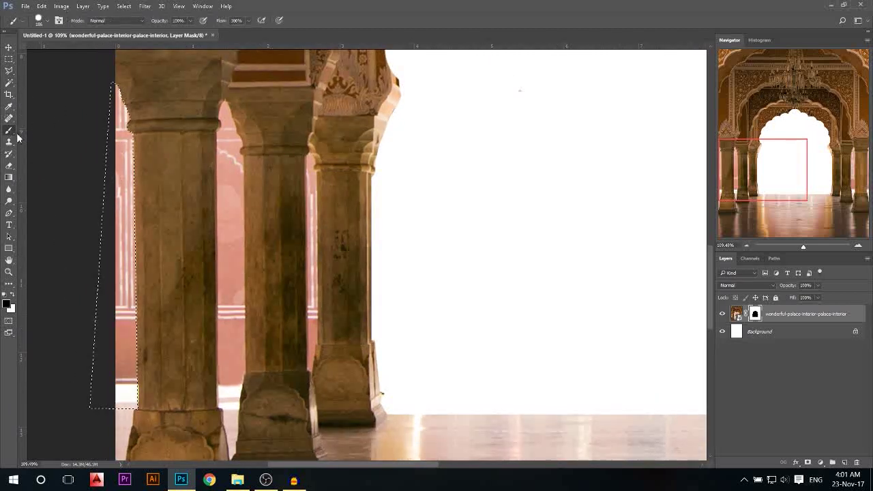
left_click_drag(125, 89, 124, 402)
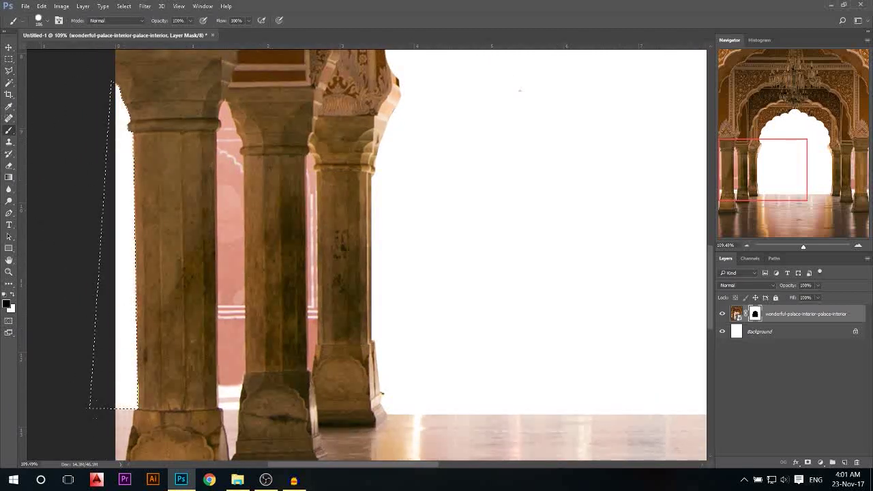
left_click(9, 70)
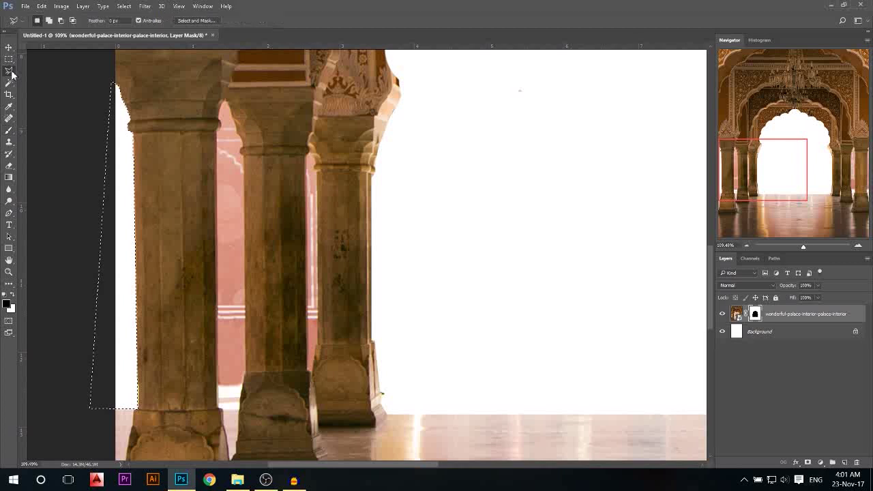
Select the gap between the second pair of left pillars and fill it on the mask.
left_click(221, 106)
left_click(225, 101)
scroll(245, 158, "down", 2)
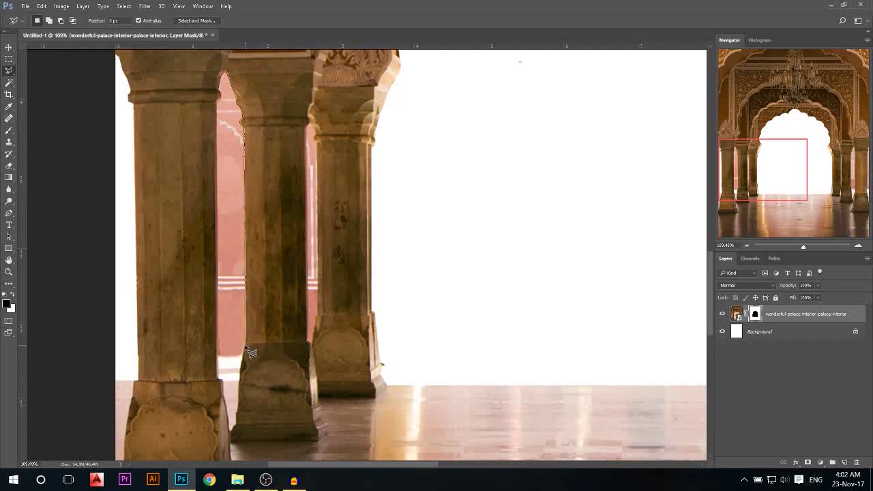
left_click(242, 376)
left_click(218, 378)
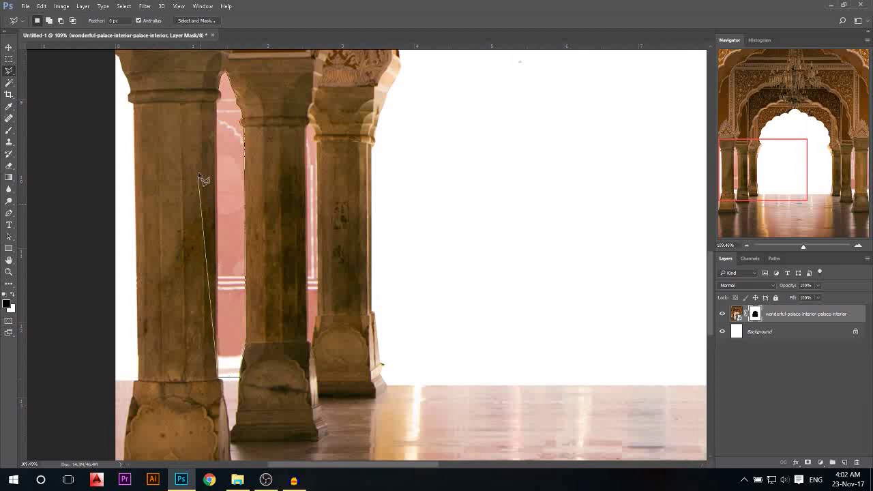
left_click(217, 149)
scroll(225, 153, "up", 2)
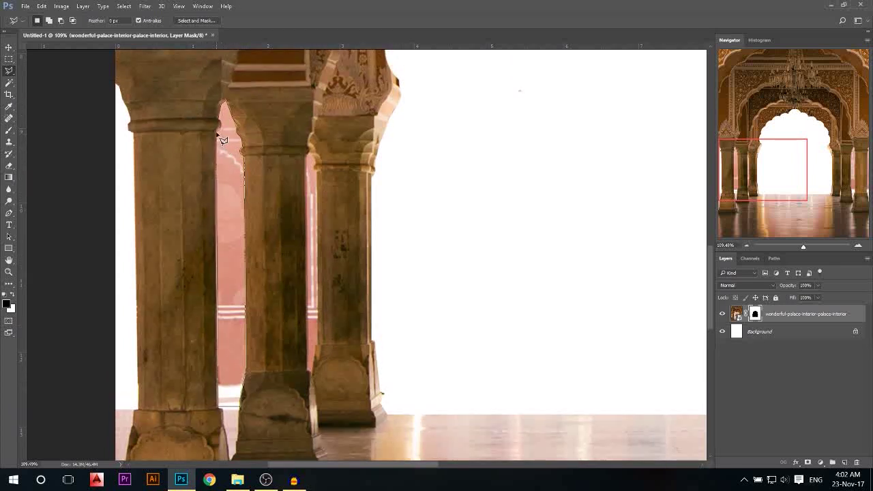
left_click(223, 103)
key("b")
key("alt+BackSpace")
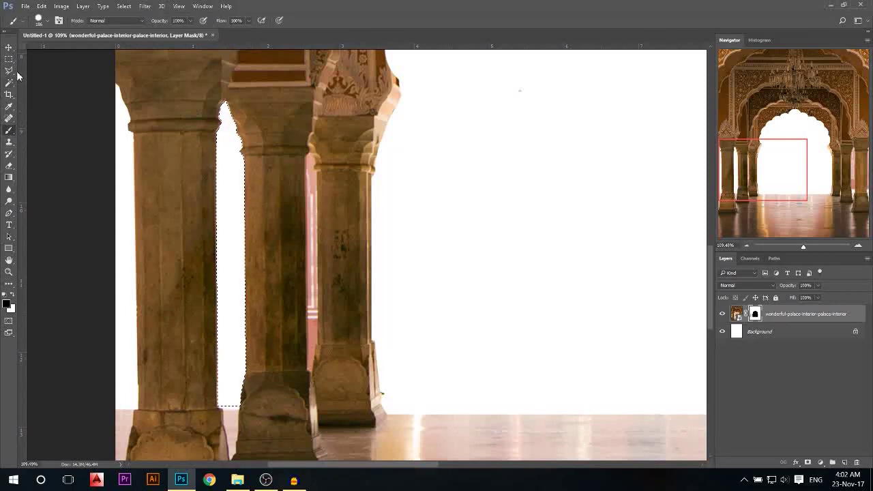
Select the narrow gap beside the next left pillar, ready to paint it on the mask.
left_click(9, 70)
left_click(311, 157)
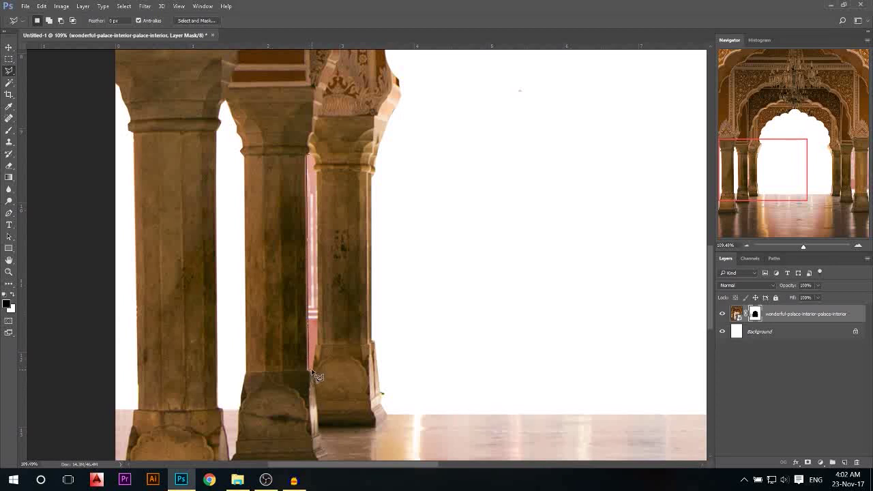
left_click(316, 348)
left_click(314, 159)
key("b")
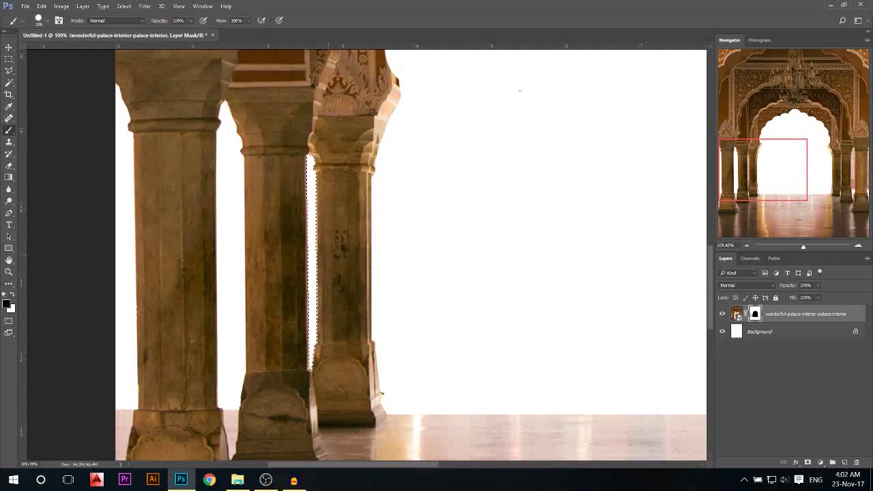
scroll(314, 387, "down", 3)
scroll(571, 318, "up", 2)
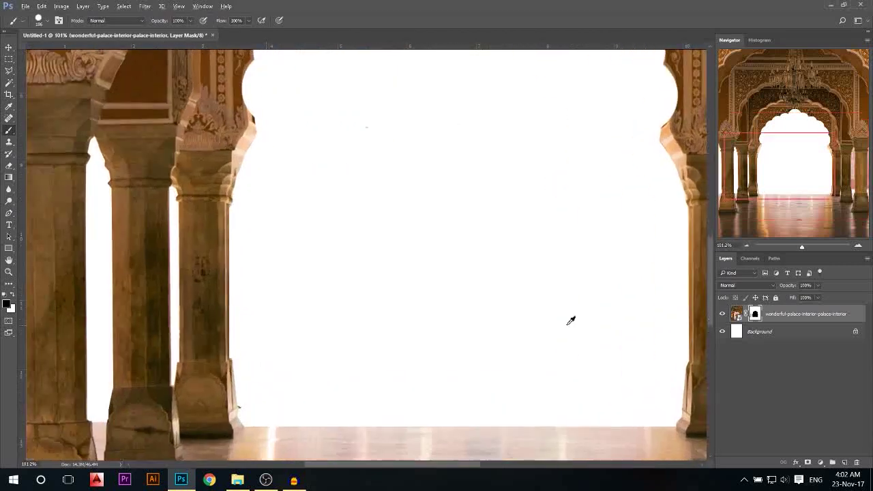
Select the thin pink strip along the right-side pillar's edge.
scroll(471, 309, "down", 2)
scroll(470, 309, "up", 3)
key("l")
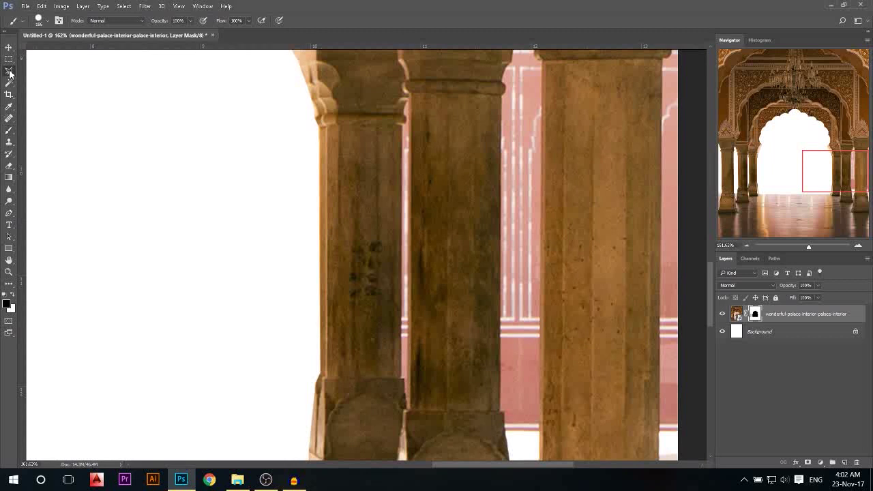
left_click(403, 126)
left_click(409, 380)
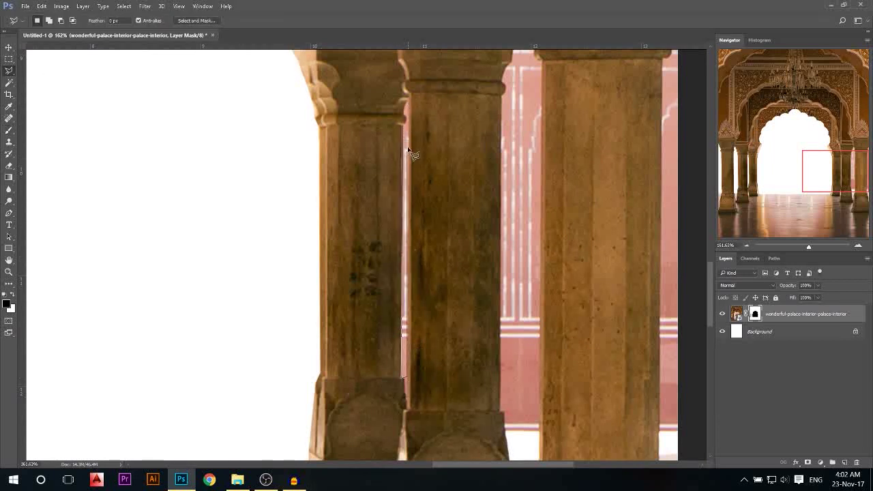
left_click(407, 128)
scroll(362, 176, "down", 2)
scroll(543, 177, "up", 2)
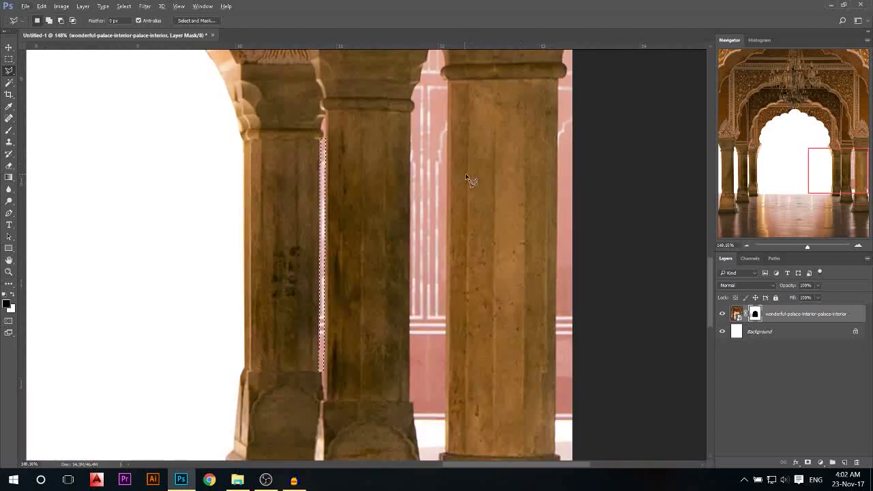
scroll(471, 181, "down", 1)
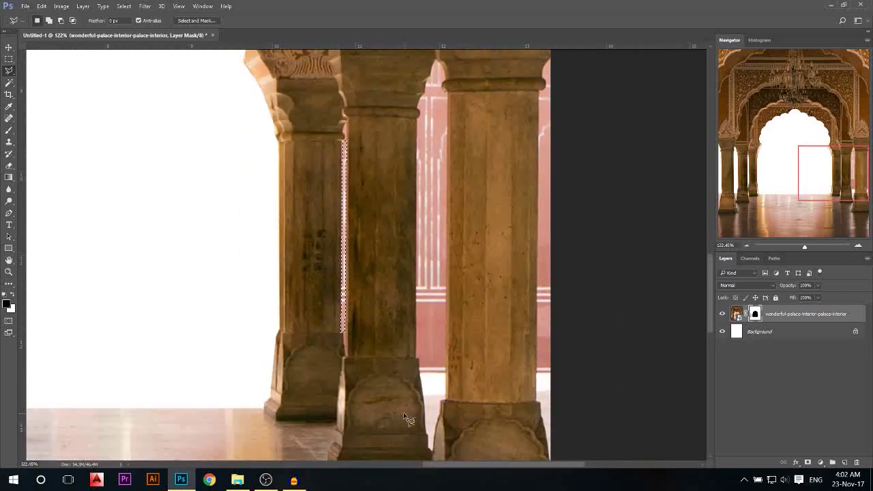
Add the pink gap at the pillar base and the right-hand strip to the selection.
key("shift")
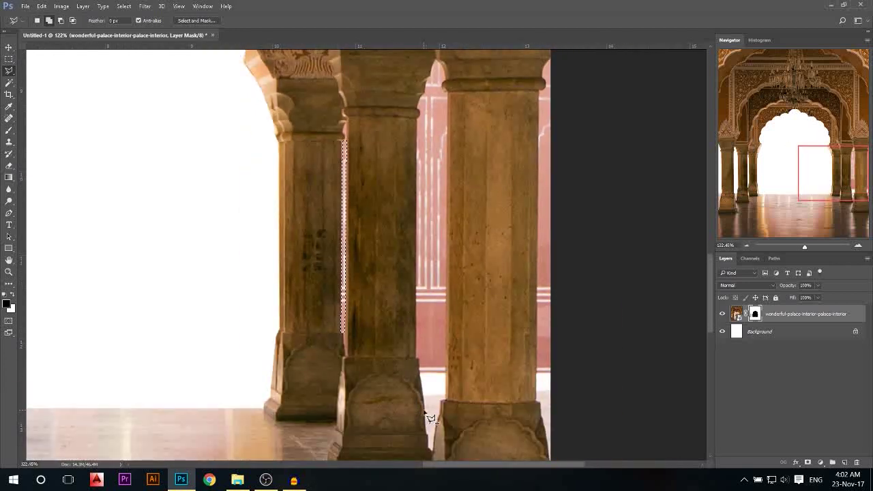
left_click(426, 409, "shift")
left_click(444, 408)
scroll(450, 408, "up", 2)
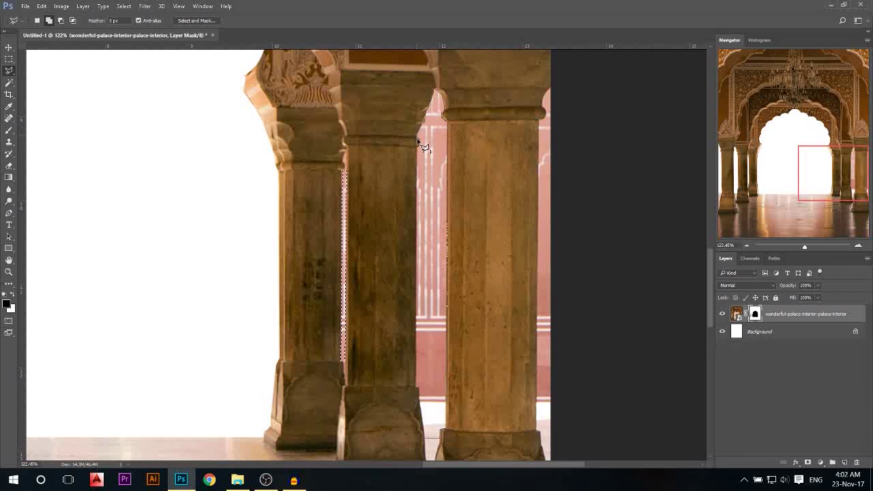
scroll(418, 259, "down", 1)
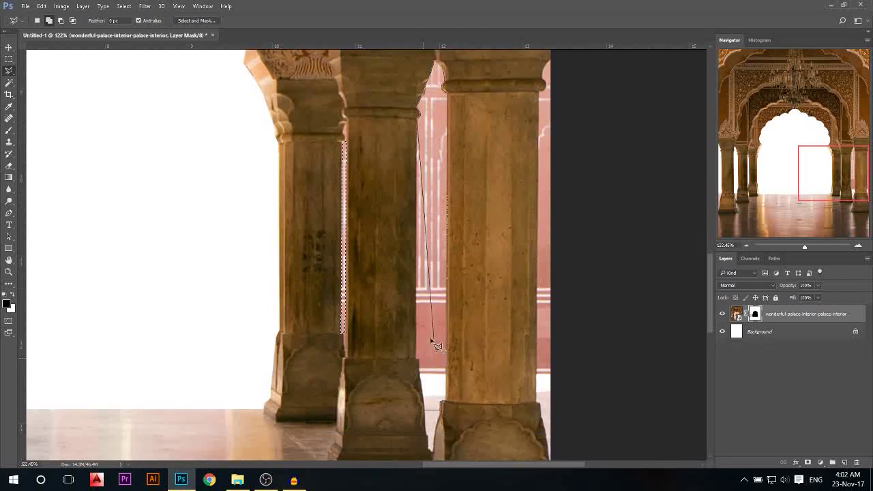
double_click(429, 399)
key("shift")
left_click(546, 68, "shift")
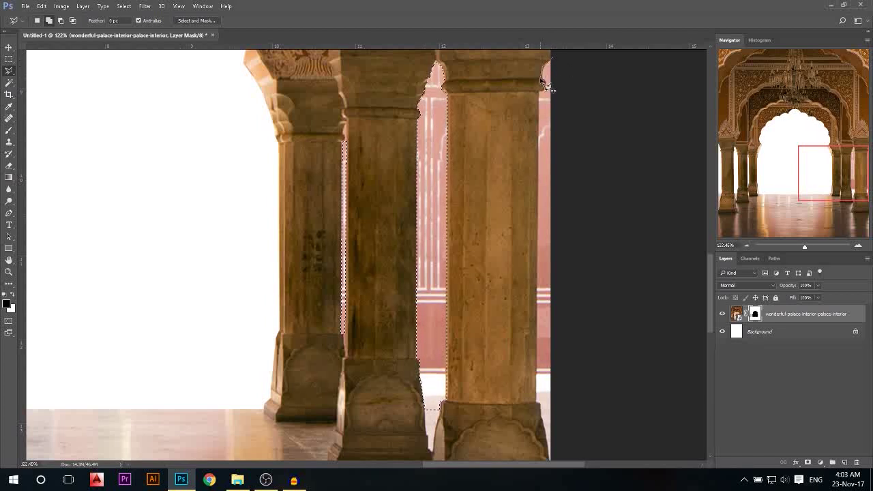
scroll(587, 402, "down", 1)
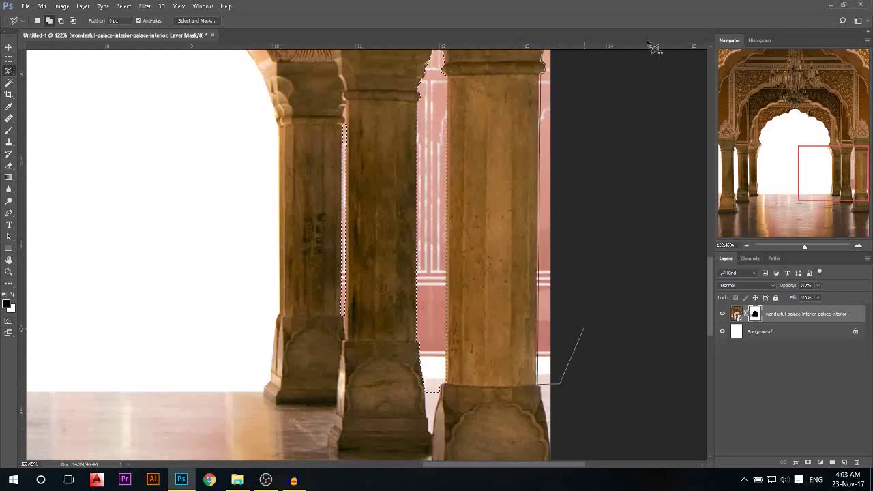
scroll(649, 54, "up", 2)
double_click(623, 101)
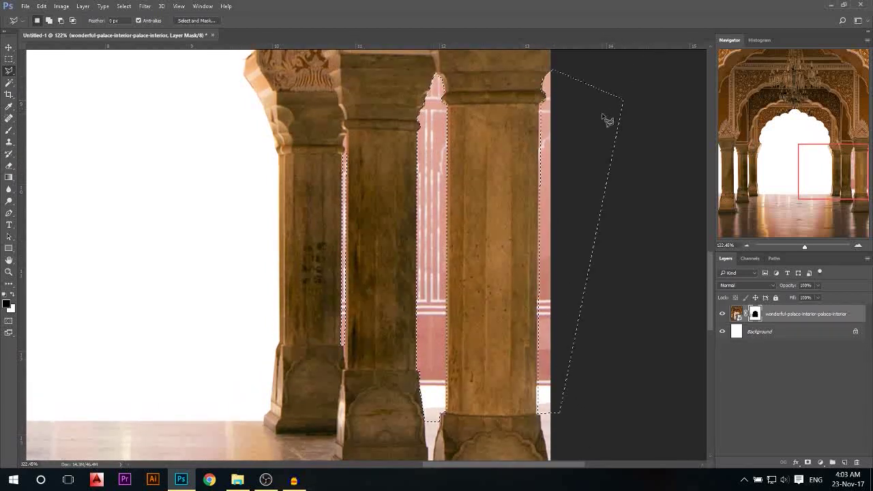
Fill the selected right-side gaps on the mask and clear the selection.
left_click(9, 130)
key("alt+BackSpace")
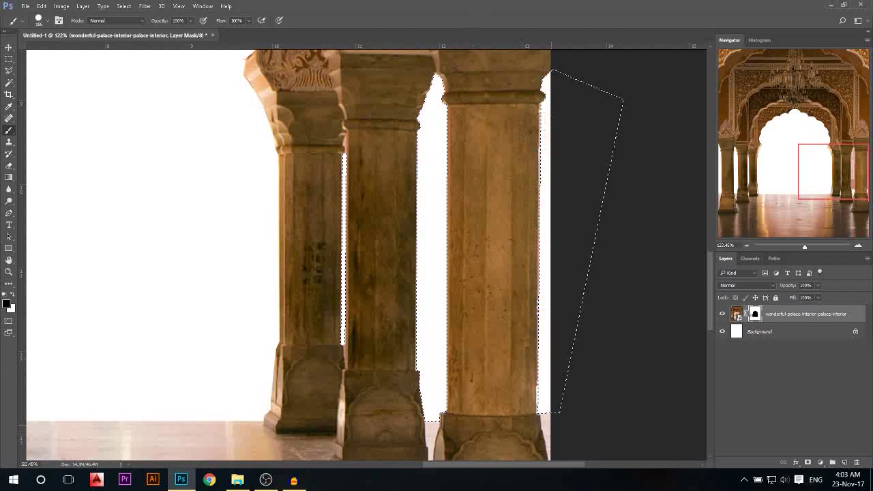
key("ctrl+d")
scroll(587, 185, "down", 3)
scroll(593, 185, "down", 3)
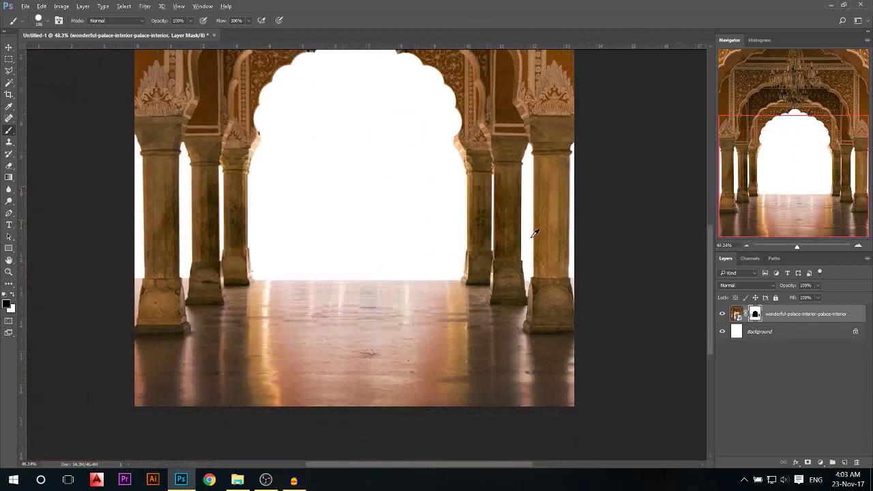
scroll(387, 217, "down", 1)
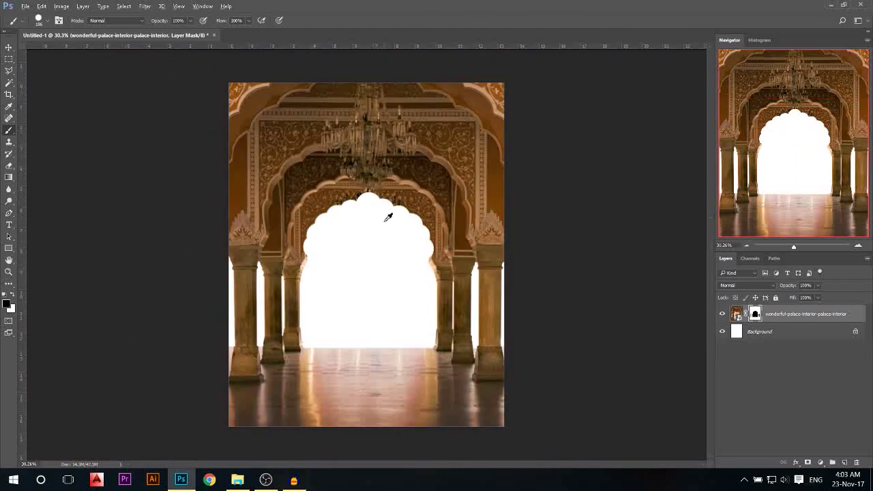
Place the cedric-servay.jpg mountain photo and move its layer below the palace layer.
left_click(9, 47)
scroll(339, 386, "up", 1)
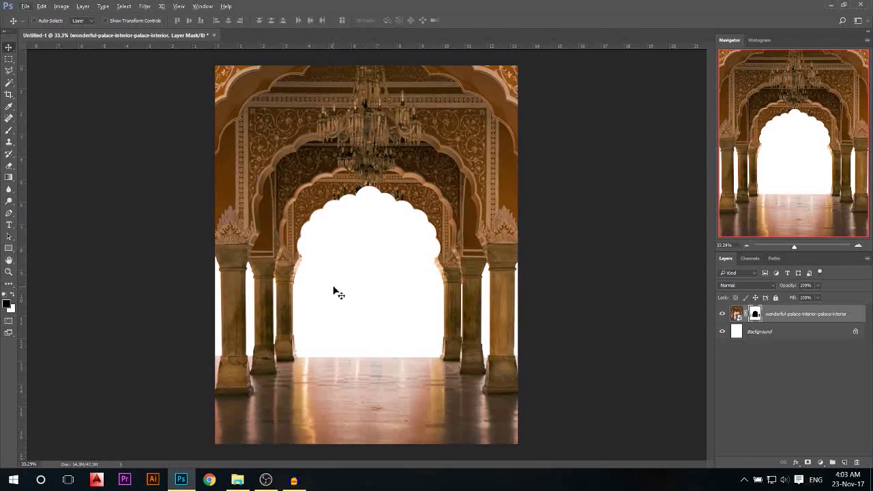
left_click(237, 480)
left_click_drag(331, 180, 340, 365)
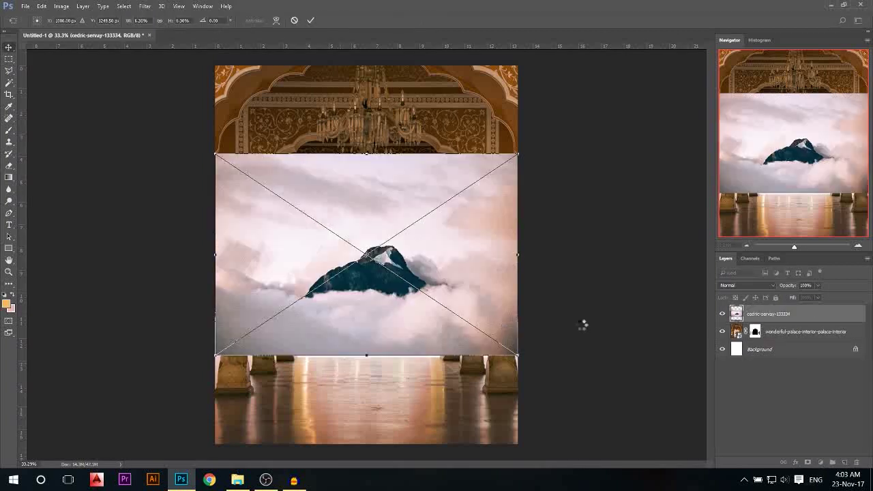
key("Return")
left_click_drag(772, 316, 770, 339)
left_click_drag(372, 292, 418, 350)
Scale the mountain image down and shift it left so the peak shows through the arch.
key("ctrl+t")
left_click_drag(563, 211, 550, 219)
left_click_drag(549, 313, 534, 310)
left_click_drag(476, 322, 463, 320)
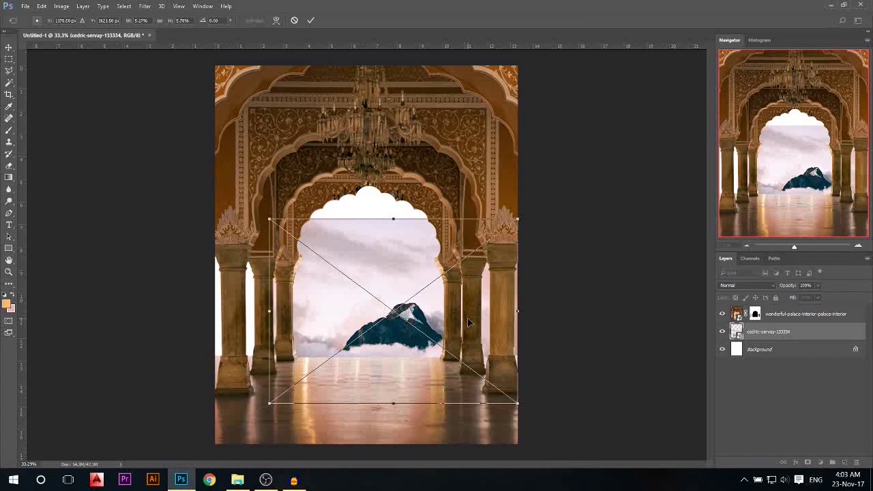
key("Return")
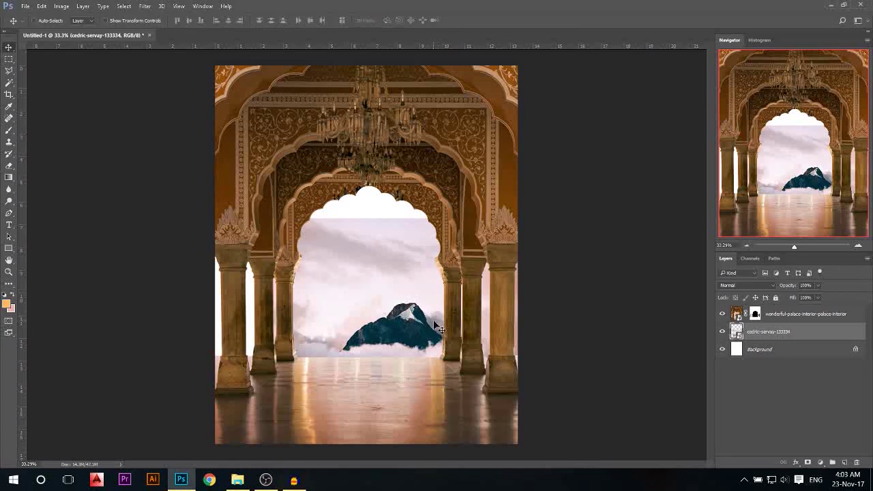
Shift the mountain scene slightly right within the arch.
left_click_drag(418, 330, 421, 332)
scroll(421, 332, "down", 1)
scroll(420, 331, "up", 1)
scroll(409, 344, "down", 1)
scroll(391, 323, "up", 1)
scroll(393, 320, "down", 1)
scroll(393, 321, "up", 1)
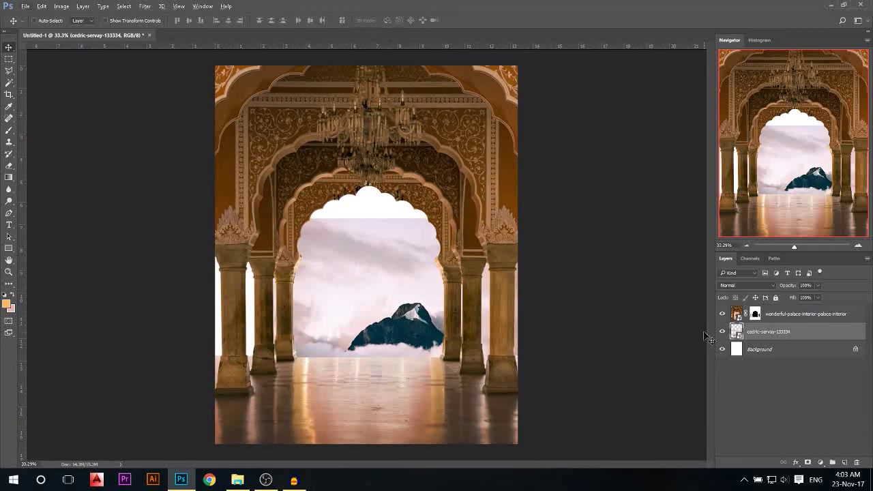
Clip a Hue/Saturation layer to the mountain: shift hue, saturation -16, lightness +7.
left_click(821, 463)
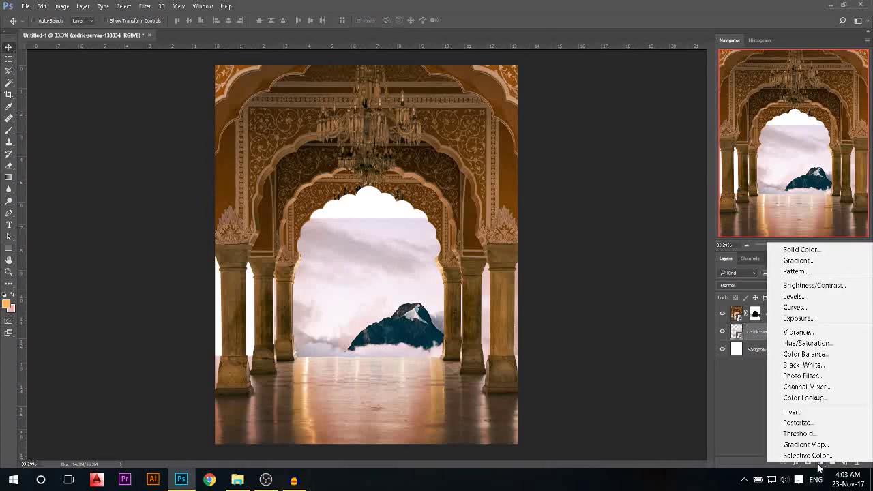
left_click(809, 343)
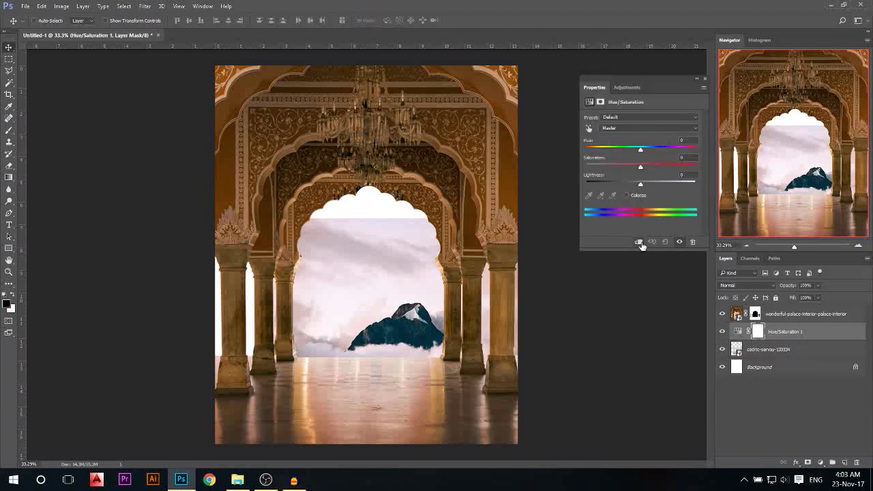
left_click(640, 243)
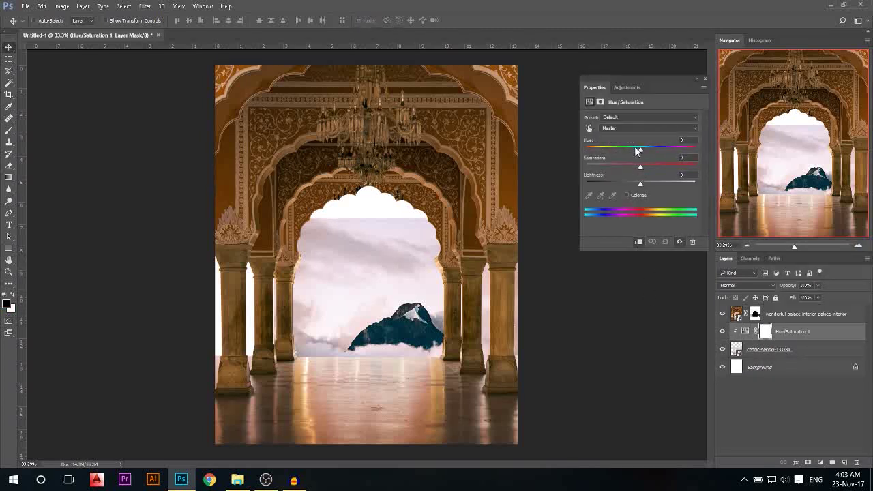
left_click_drag(641, 151, 595, 152)
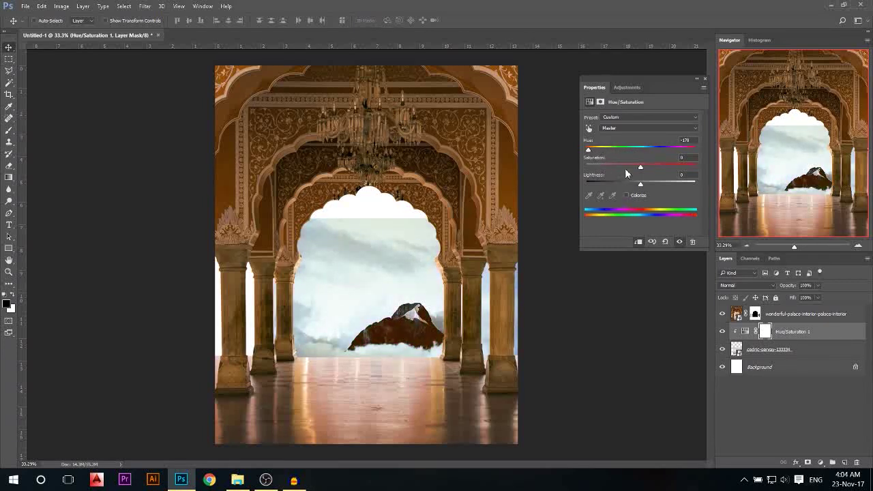
left_click(632, 166)
left_click(643, 184)
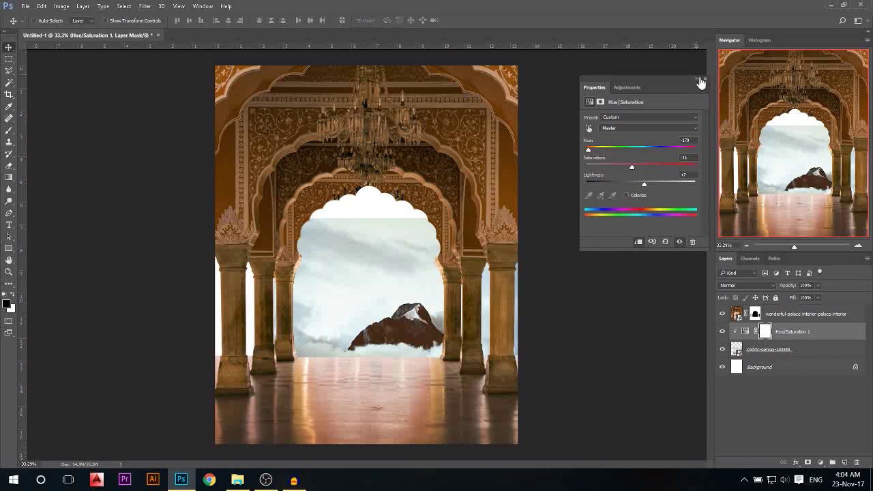
left_click(698, 80)
Clip a Hue/Saturation layer to the palace and shift its hue toward red.
left_click(772, 318)
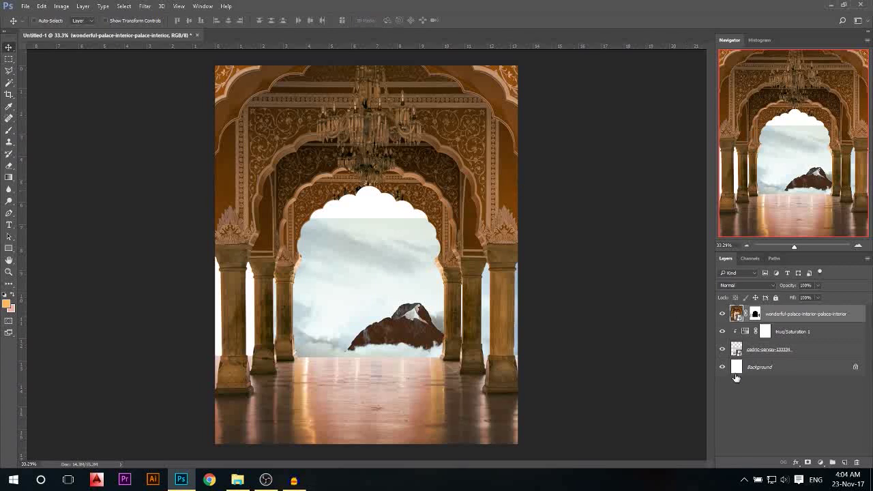
left_click(820, 463)
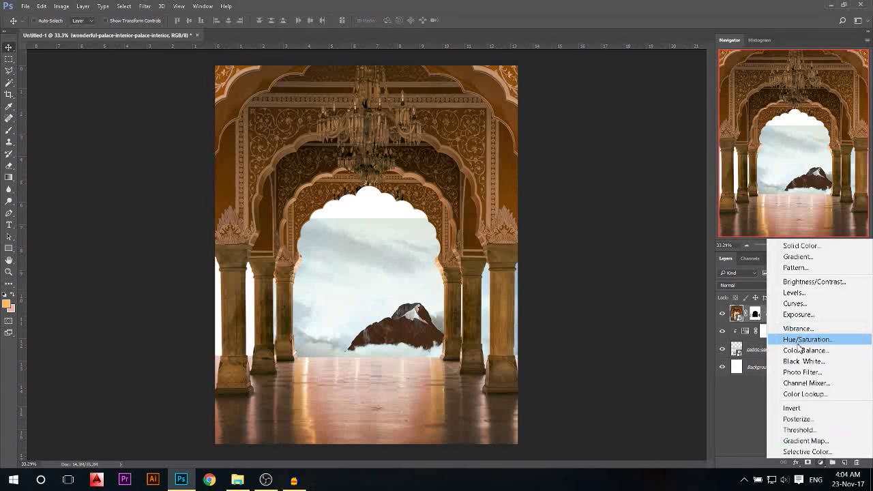
left_click(758, 338)
left_click(639, 243)
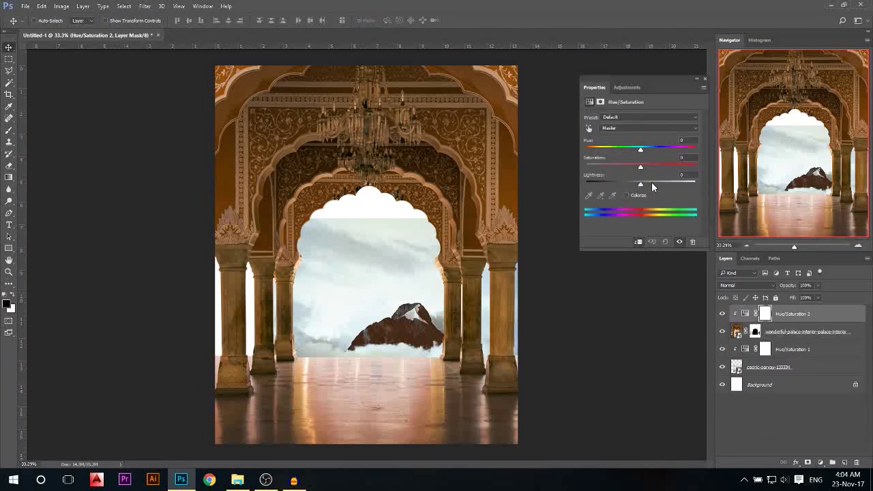
left_click_drag(640, 154, 637, 153)
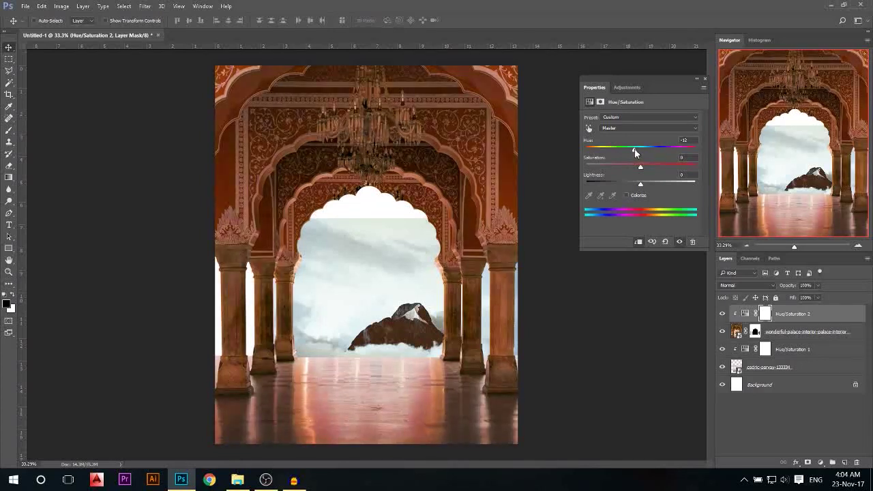
left_click(705, 79)
scroll(409, 245, "down", 3)
scroll(410, 246, "up", 2)
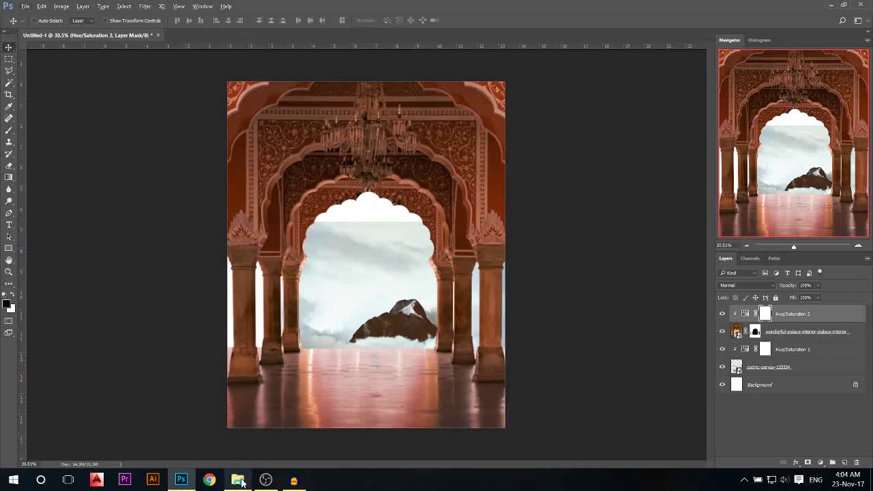
Place zachary-staines-62152.jpg from Explorer onto the canvas and move it slightly lower.
left_click(238, 481)
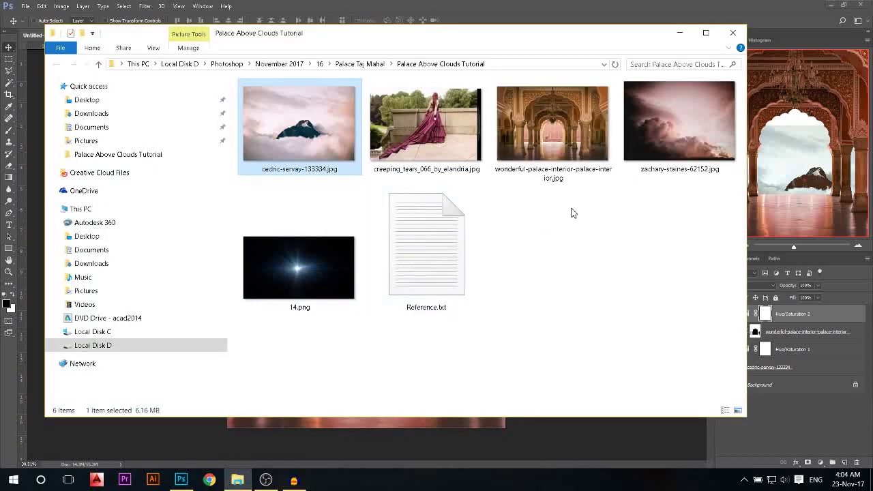
left_click_drag(679, 133, 381, 247)
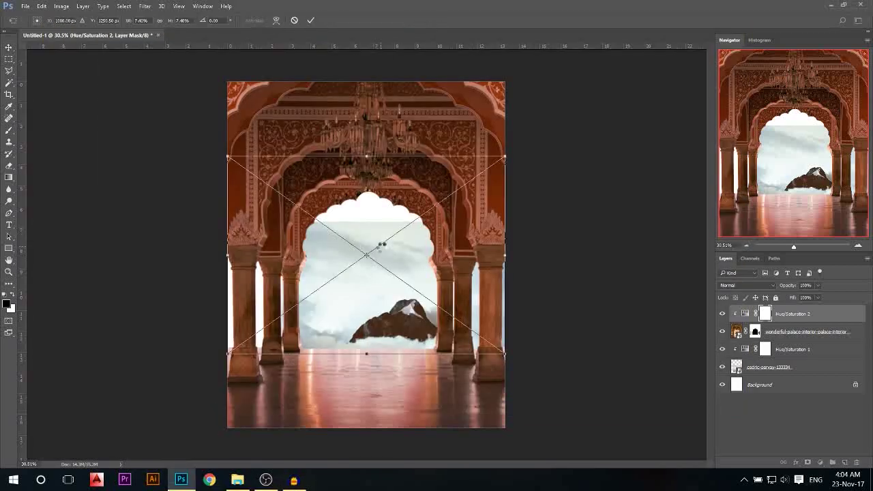
key("Return")
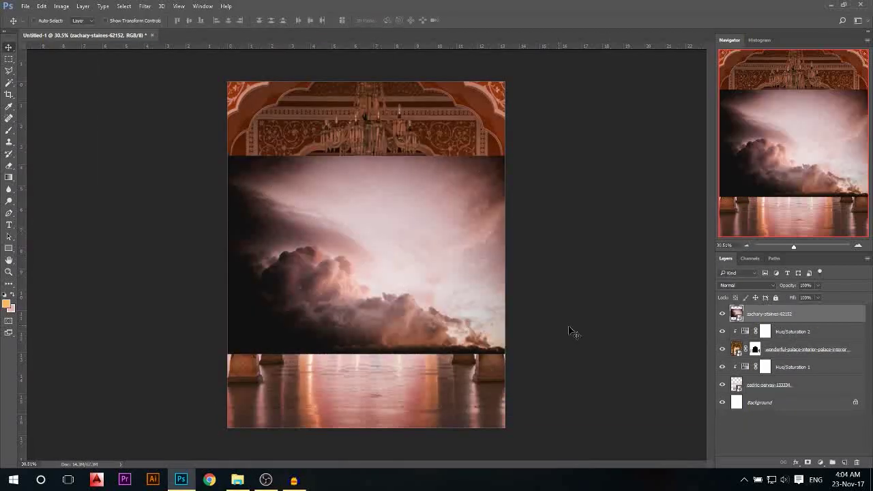
left_click_drag(369, 303, 364, 311)
Enlarge the cloud image with Free Transform and shift it left and down.
key("ctrl+t")
left_click_drag(505, 180, 558, 166)
left_click_drag(465, 245, 451, 253)
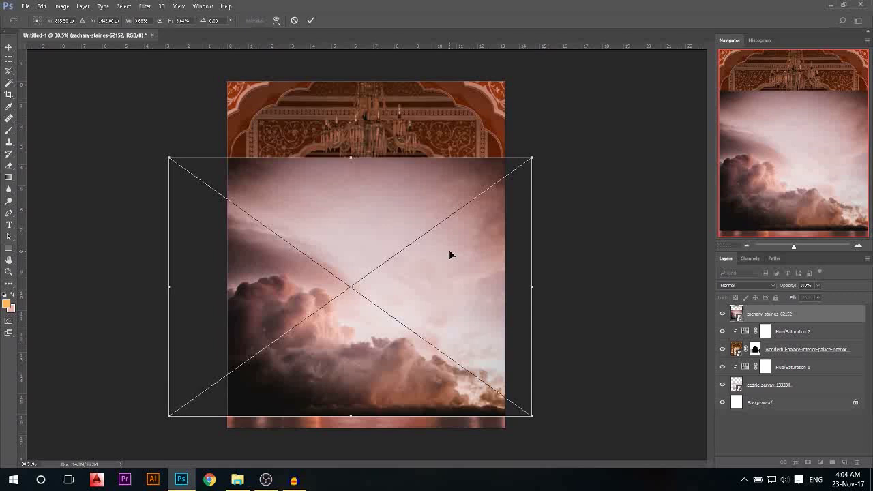
key("Return")
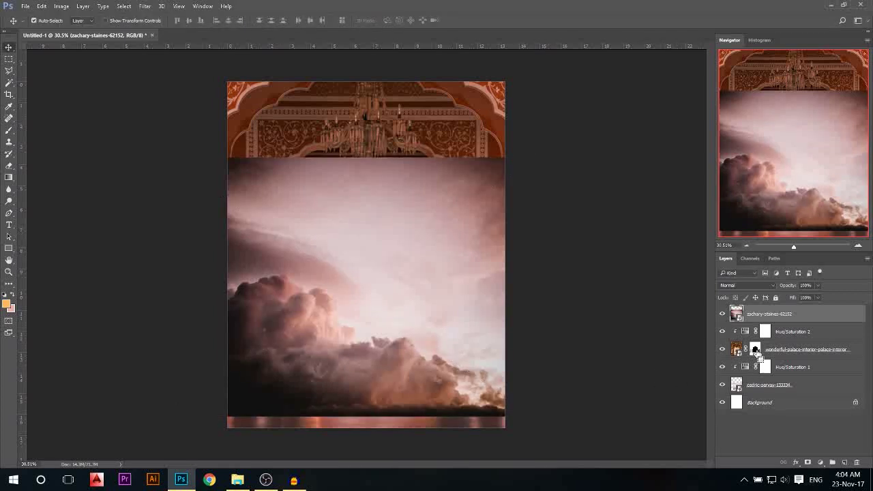
Mask the cloud layer with the palace arch selection, invert it, then hide clouds to compare.
left_click(756, 351, "ctrl")
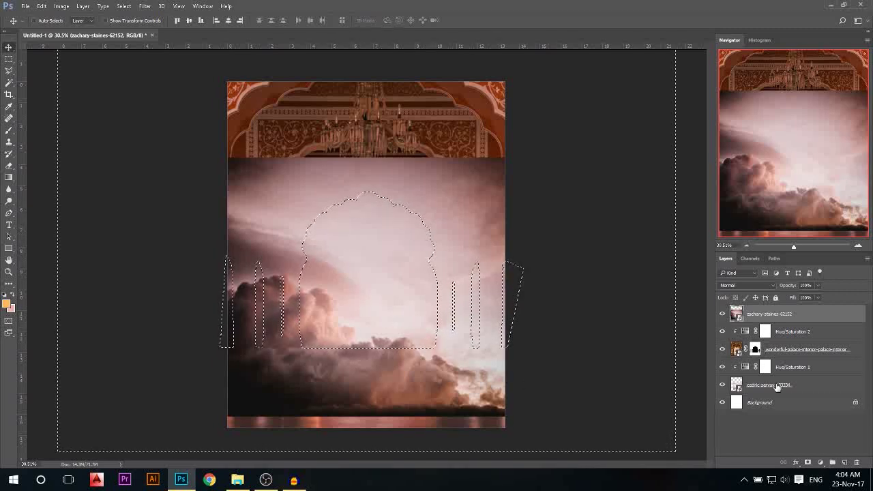
left_click(809, 464)
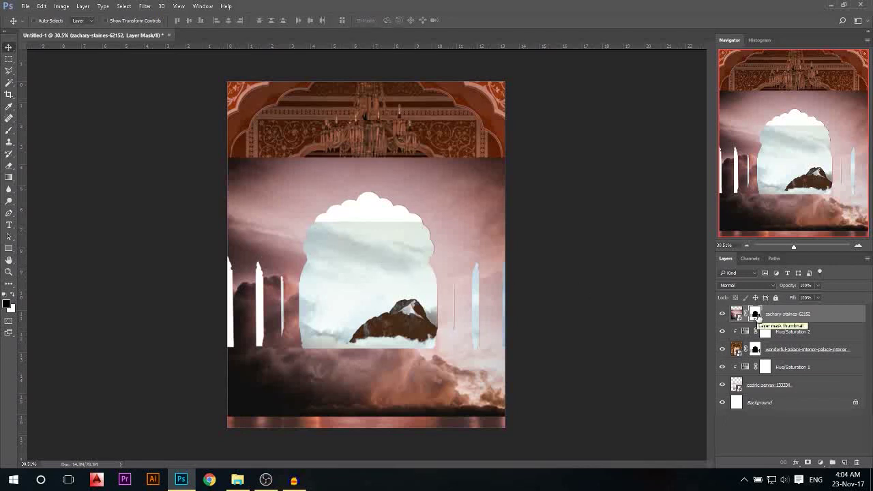
key("ctrl+i")
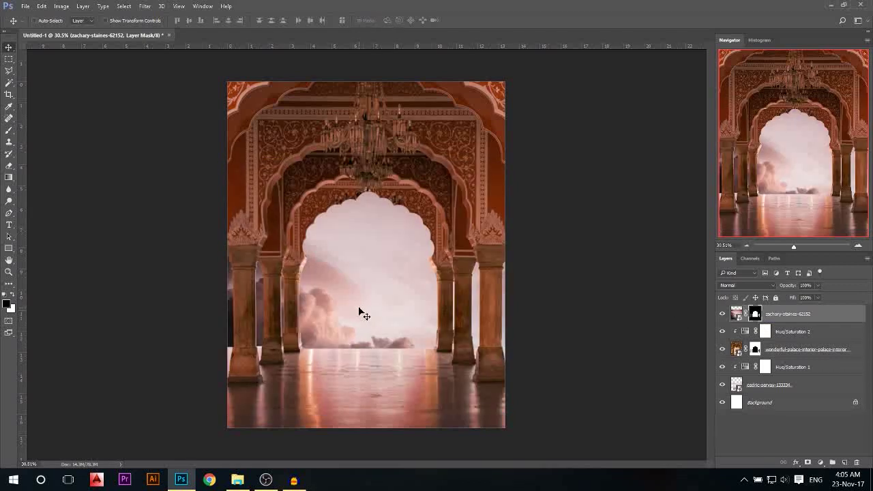
scroll(360, 314, "up", 1)
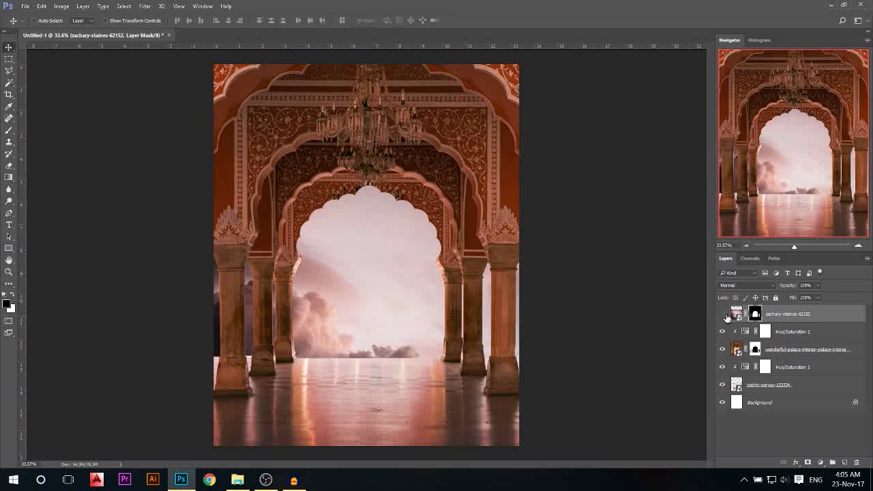
left_click(725, 316)
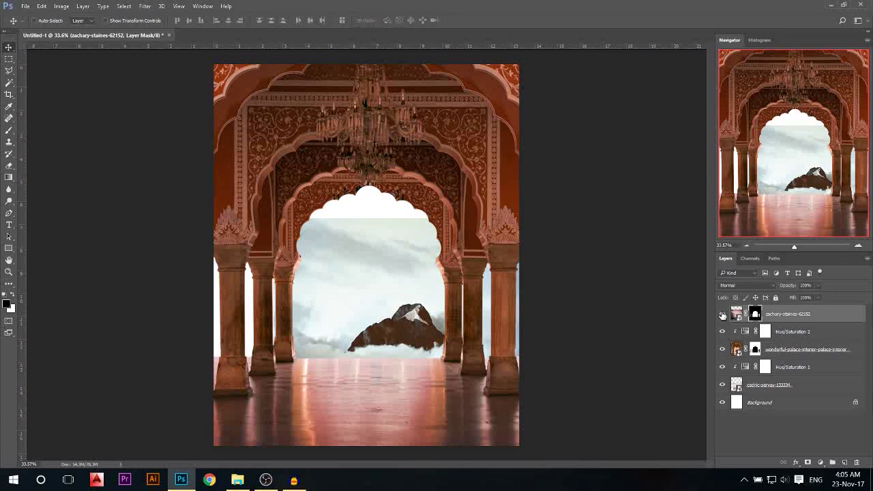
Show the clouds again and set up a soft white mask brush, about 299 px, 33% opacity.
left_click(724, 315)
left_click(9, 130)
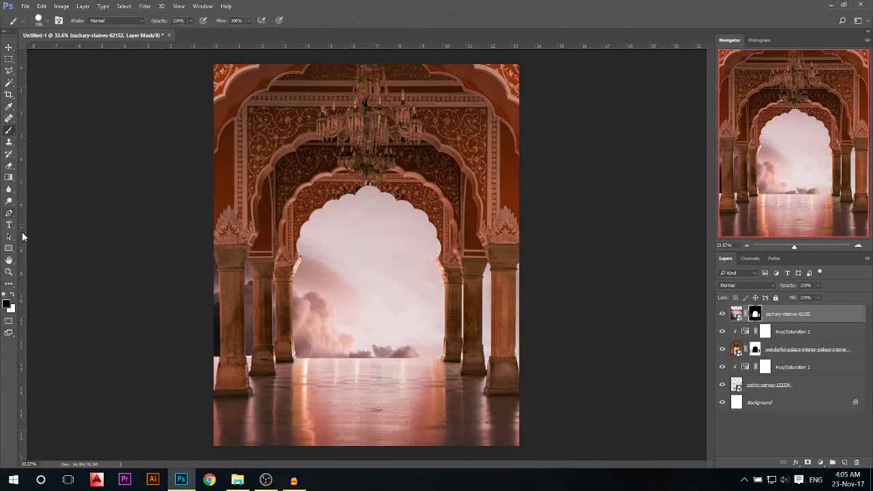
right_click(345, 286)
key("Return")
left_click_drag(337, 247, 349, 252)
left_click_drag(169, 24, 126, 22)
left_click_drag(300, 301, 311, 299)
left_click(11, 296)
mouse_move(425, 321)
left_mouse_down()
mouse_move(425, 346)
mouse_move(382, 322)
mouse_move(301, 334)
left_mouse_up()
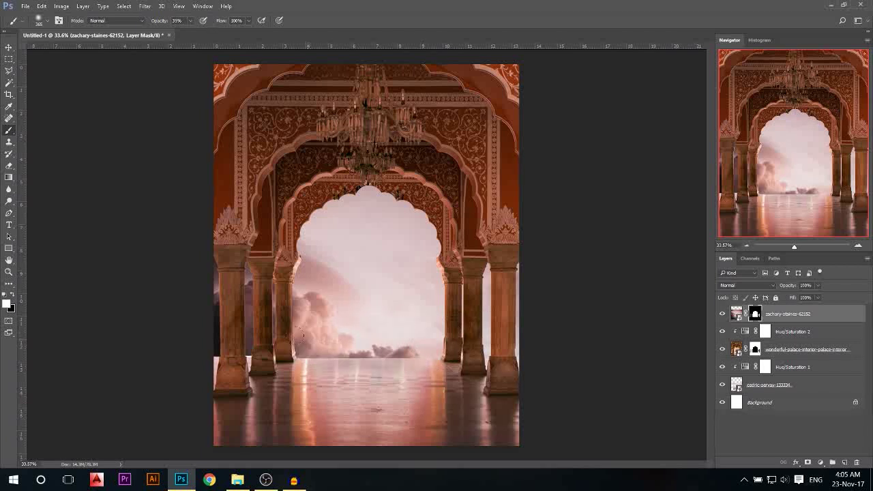
mouse_move(365, 335)
left_mouse_down()
mouse_move(348, 344)
mouse_move(388, 333)
left_mouse_up()
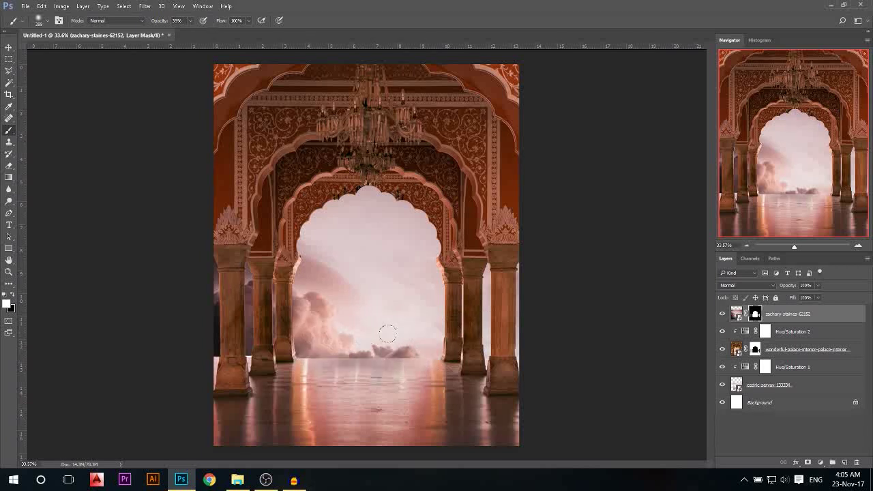
Paint the cloud mask: reveal the mountain, restore clouds over the pillar, add mist at its base.
mouse_move(316, 336)
left_mouse_down()
mouse_move(418, 342)
mouse_move(354, 339)
mouse_move(409, 324)
mouse_move(414, 303)
mouse_move(413, 332)
mouse_move(407, 316)
mouse_move(380, 330)
mouse_move(364, 333)
left_mouse_up()
left_click(11, 296)
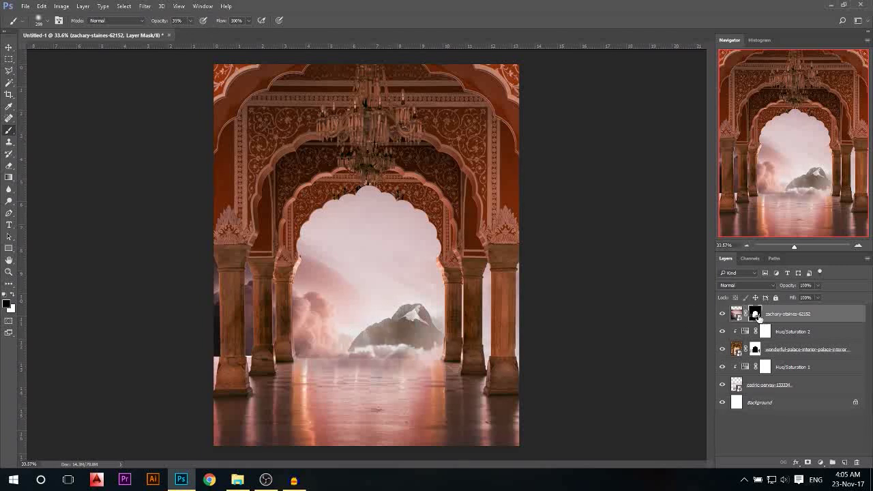
mouse_move(424, 344)
left_mouse_down()
mouse_move(408, 338)
mouse_move(356, 349)
mouse_move(399, 310)
mouse_move(330, 339)
left_mouse_up()
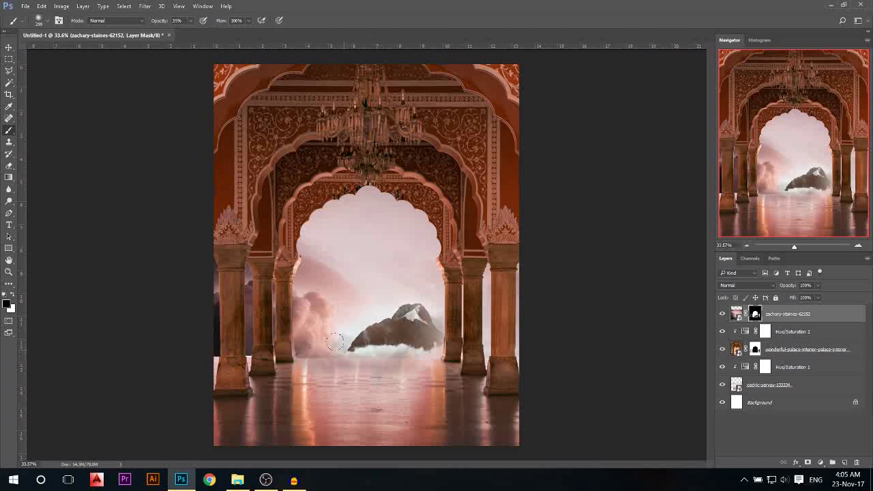
left_click(12, 295)
mouse_move(307, 334)
left_mouse_down()
mouse_move(286, 348)
mouse_move(283, 272)
left_mouse_up()
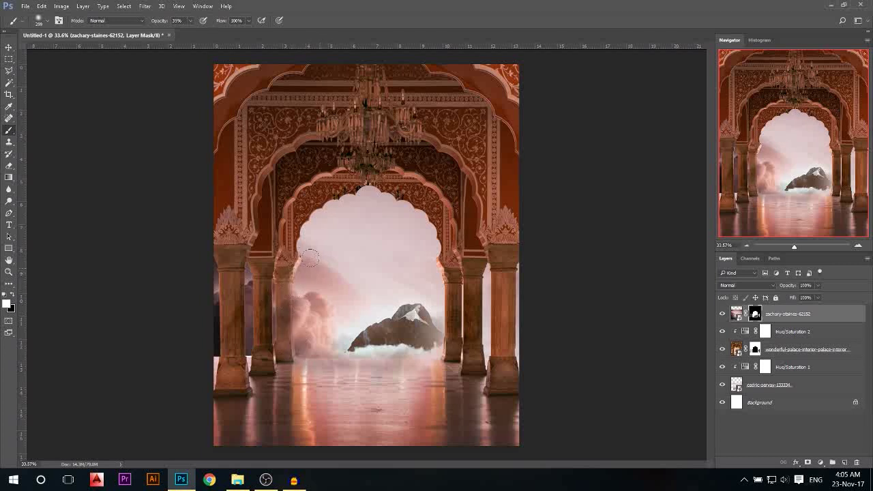
left_click_drag(418, 262, 421, 331)
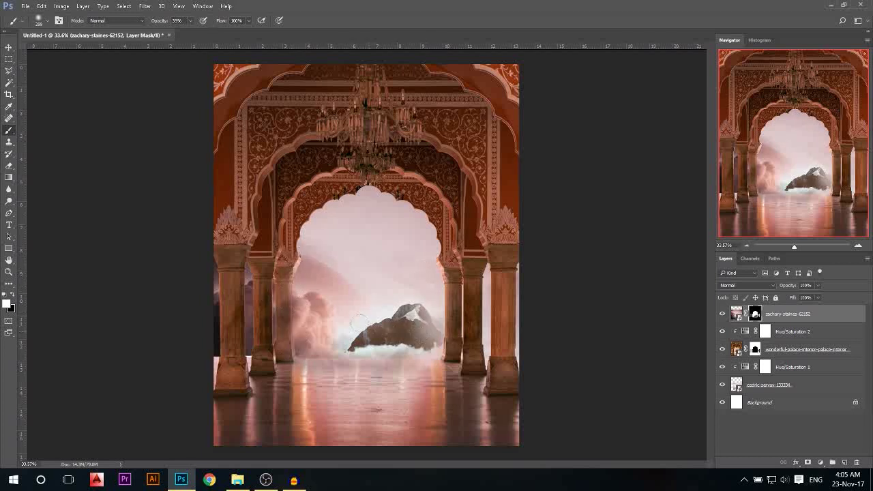
mouse_move(368, 295)
left_mouse_down()
mouse_move(327, 331)
mouse_move(368, 314)
mouse_move(367, 293)
left_mouse_up()
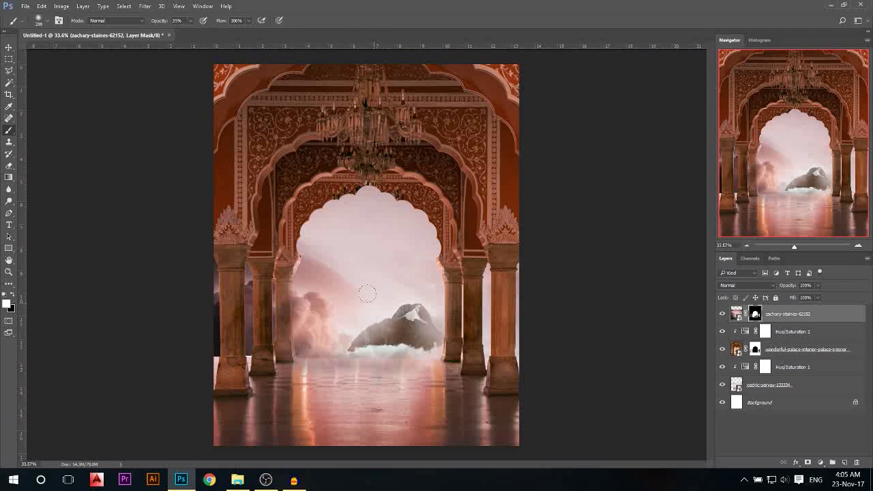
left_click(9, 47)
Drag 14.png from Explorer onto the canvas and commit it as layer 14.
left_click(237, 481)
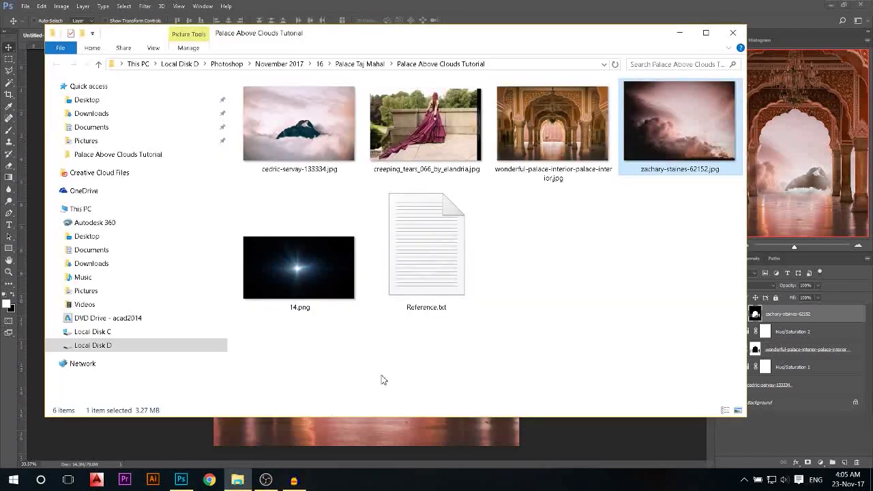
left_click_drag(284, 296, 285, 405)
left_click_drag(428, 327, 422, 326)
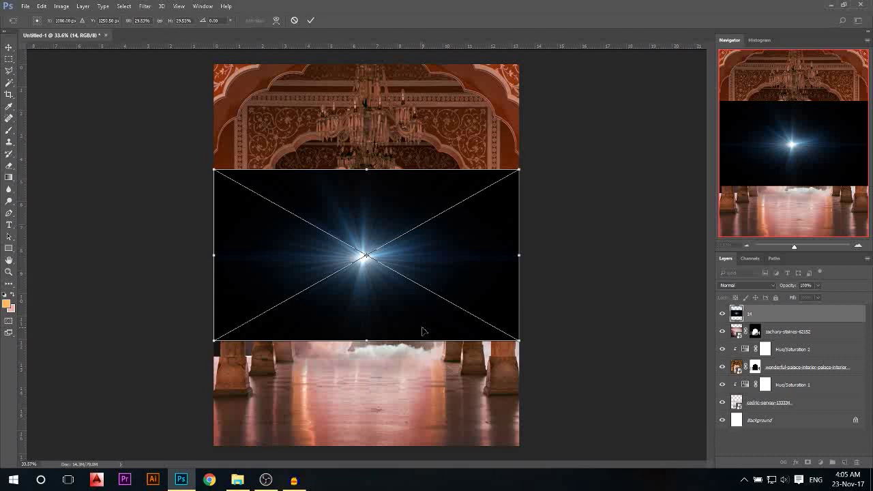
key("Return")
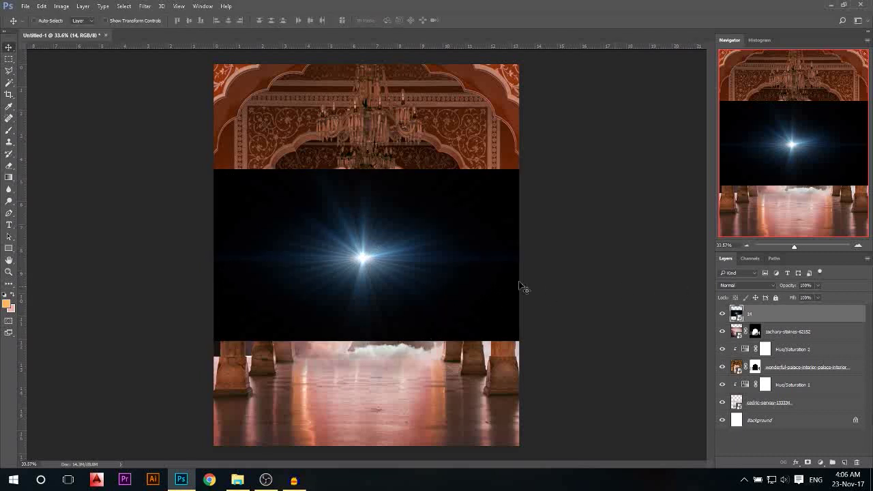
Clip a Hue/Saturation layer to the starburst, shifting its hue from blue to warm tones.
left_click(822, 463)
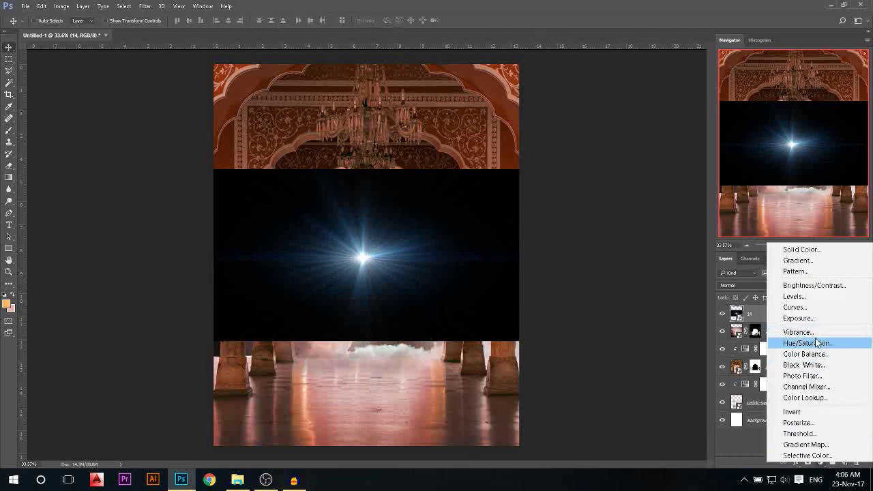
left_click(813, 337)
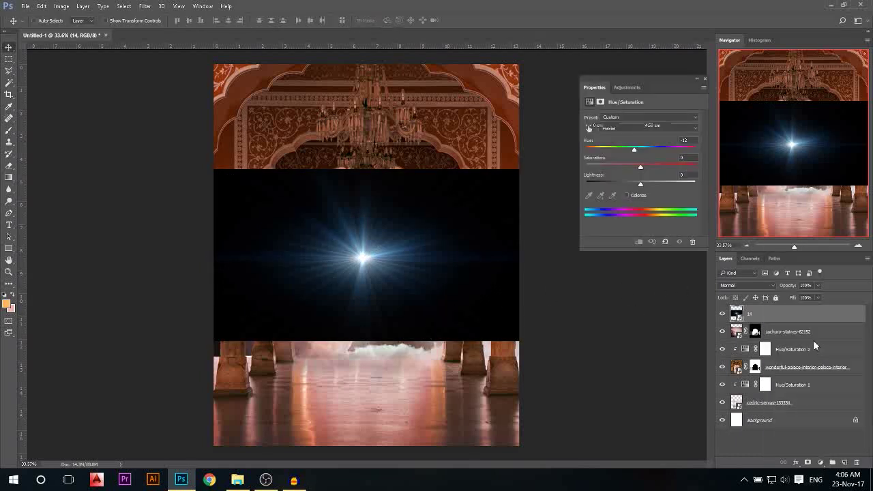
left_click(638, 242)
left_click_drag(604, 152, 692, 155)
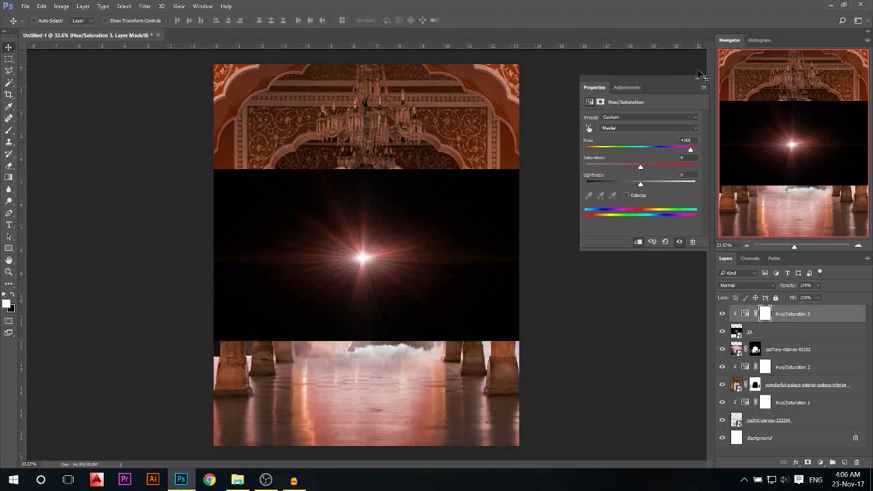
left_click(704, 81)
Set the flare layer to Screen blending and position it beside the mountain.
left_click(773, 334)
left_click_drag(347, 259, 387, 307)
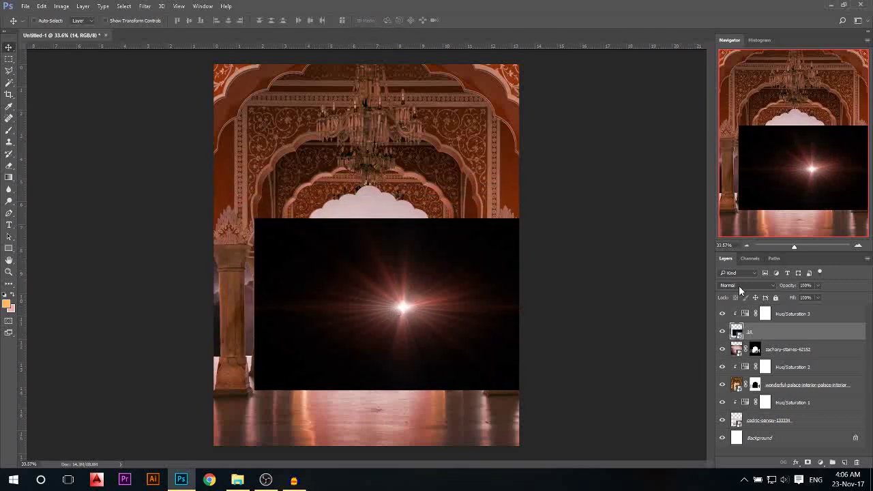
left_click(739, 286)
left_click(739, 349)
left_click_drag(410, 318, 440, 325)
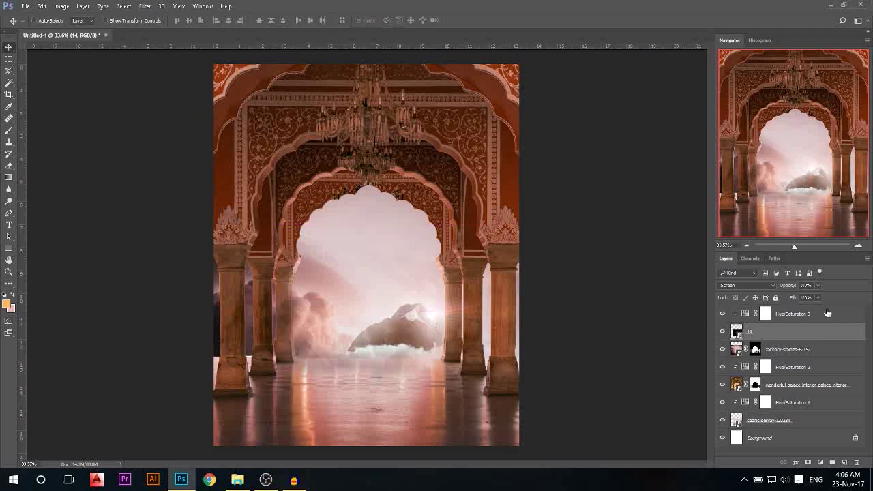
left_click(744, 285)
left_click(756, 295)
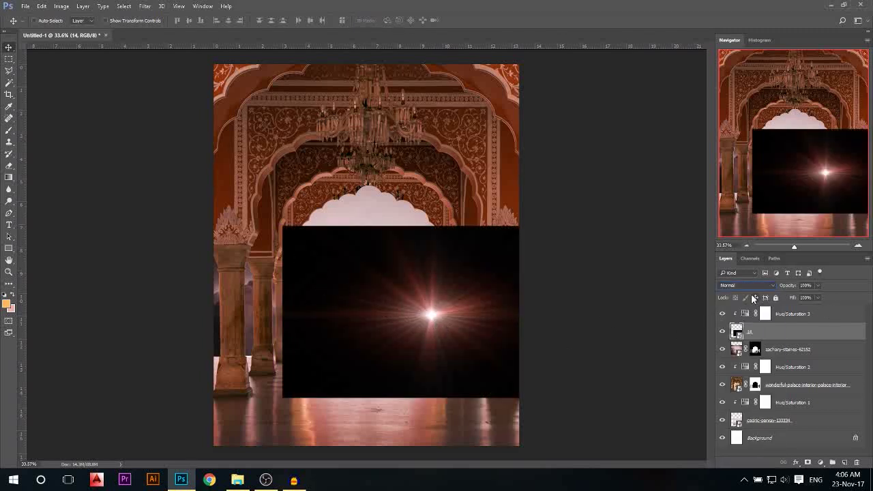
left_click(749, 285)
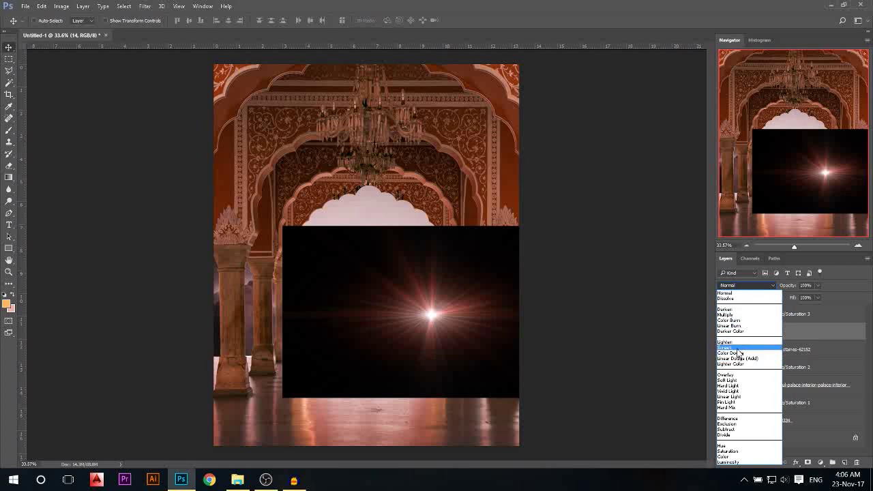
left_click(733, 347)
left_click_drag(445, 321, 442, 319)
Shrink and rotate the flare, then lower its opacity to 57%.
key("ctrl+t")
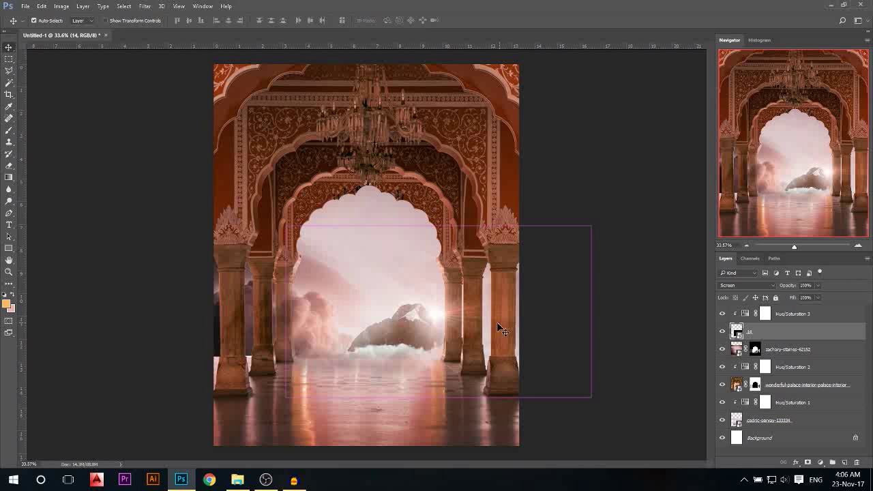
left_click_drag(592, 229, 585, 348)
left_click_drag(484, 350, 488, 354)
left_click(311, 19)
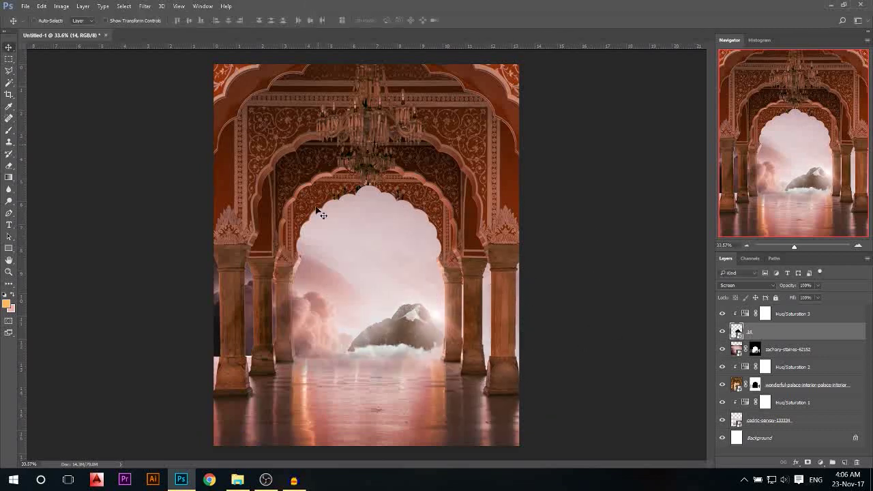
scroll(445, 328, "up", 1)
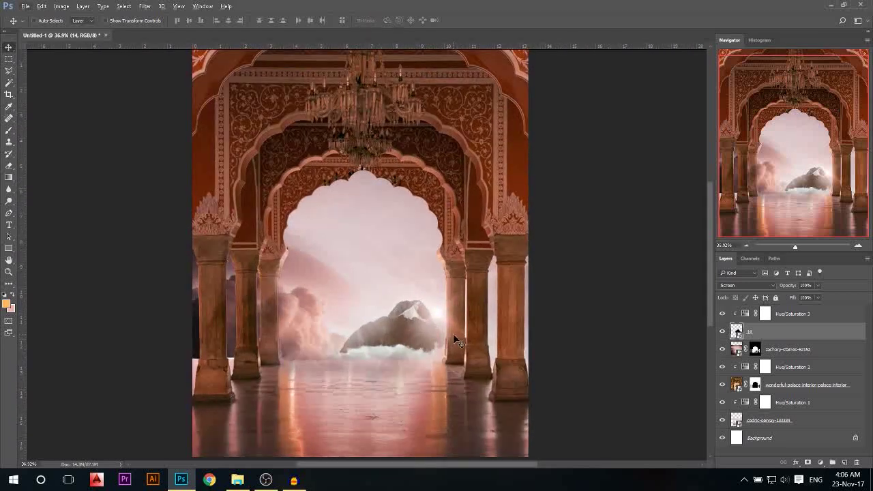
left_click_drag(798, 287, 791, 290)
scroll(384, 307, "down", 2)
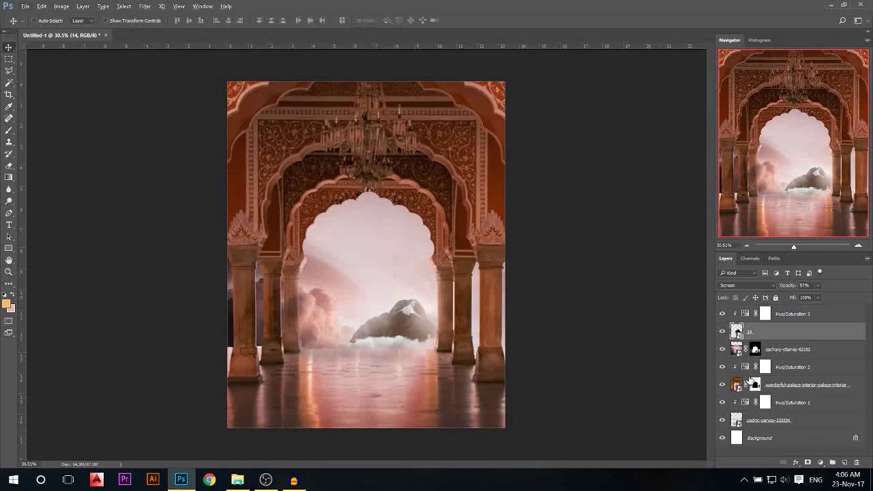
left_click(798, 421)
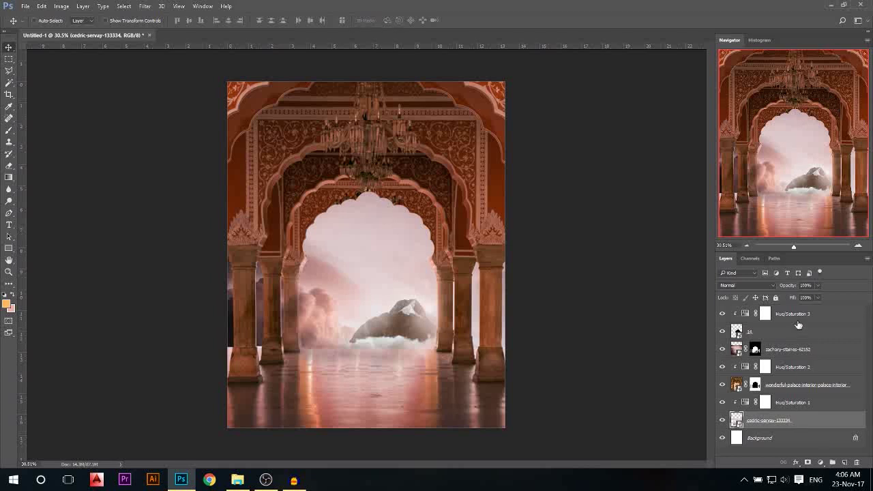
Group layers cedric-servay-133334 through Hue/Saturation 3 and name the group 'Environment'.
left_click(795, 321, "shift")
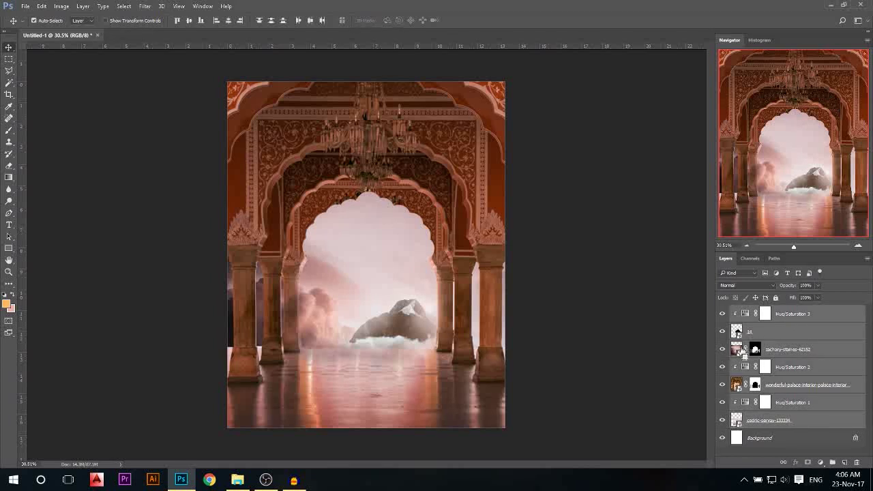
key("ctrl+g")
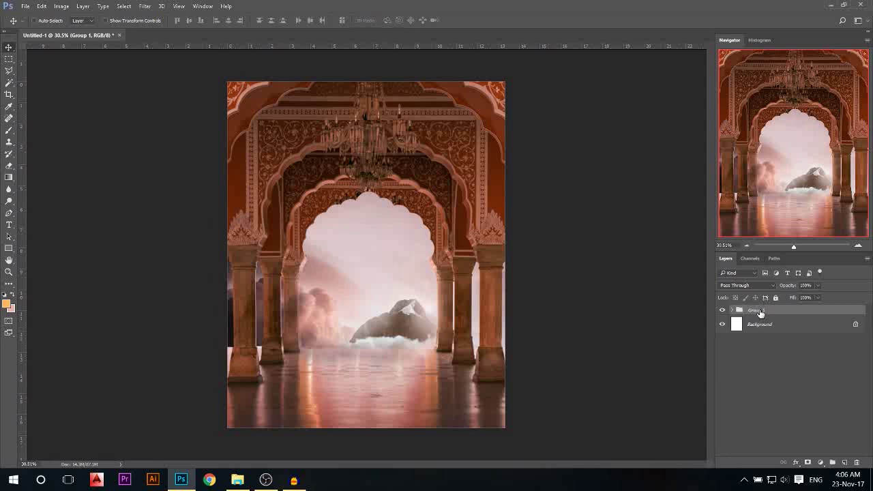
double_click(757, 310)
key("Return")
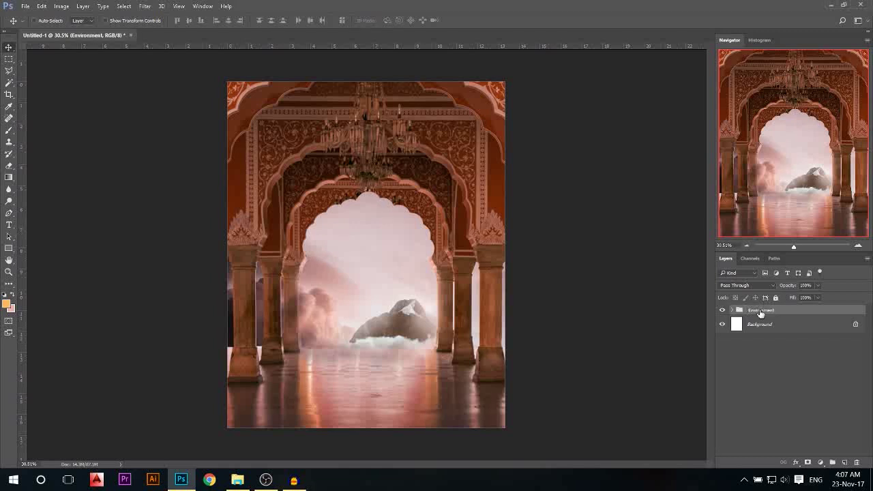
Fit the canvas in view and drag the creeping_tears_066_by_elandria gown photo onto it.
key("ctrl+minus")
key("ctrl+0")
left_click(239, 478)
left_click_drag(449, 149, 362, 361)
Commit the creeping_tears_066_by_elandria photo and move it lower, just above the floor.
key("Return")
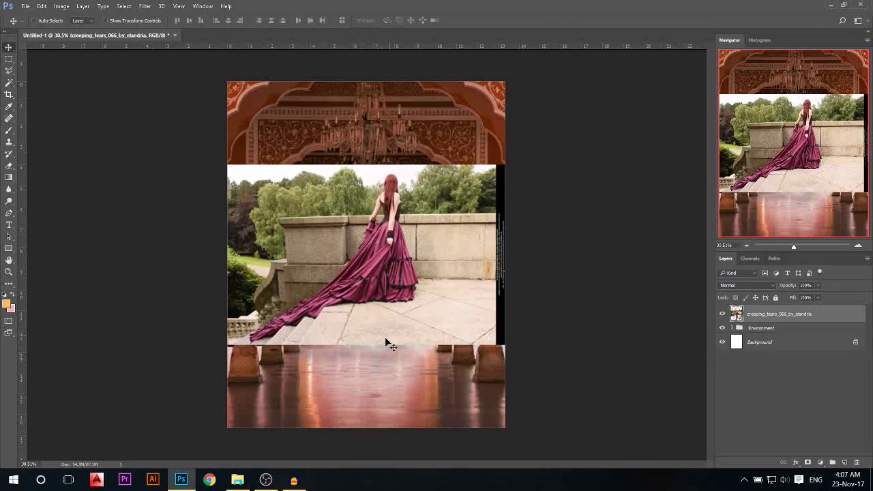
left_click_drag(375, 290, 375, 341)
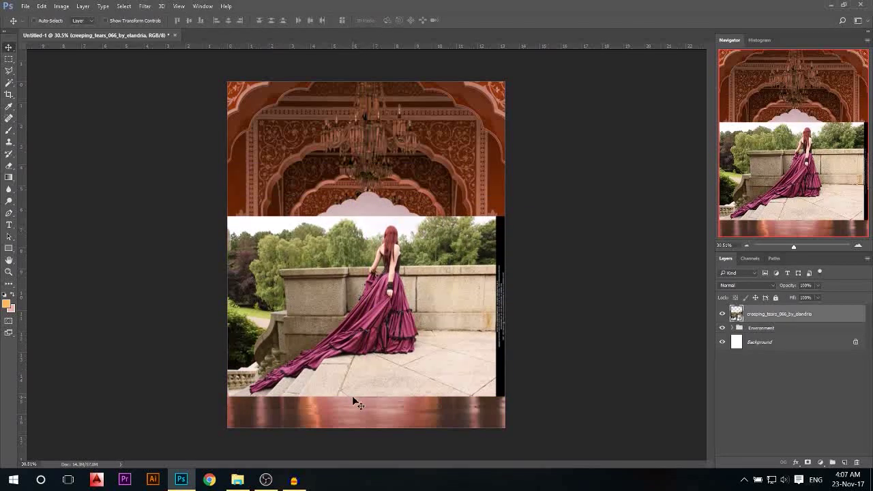
scroll(316, 417, "up", 1)
scroll(316, 416, "up", 3)
scroll(316, 416, "up", 3)
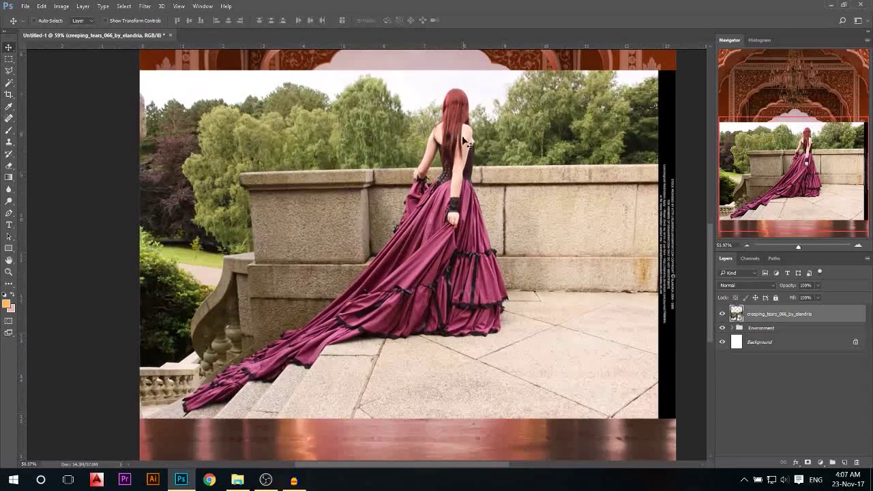
left_click(9, 213)
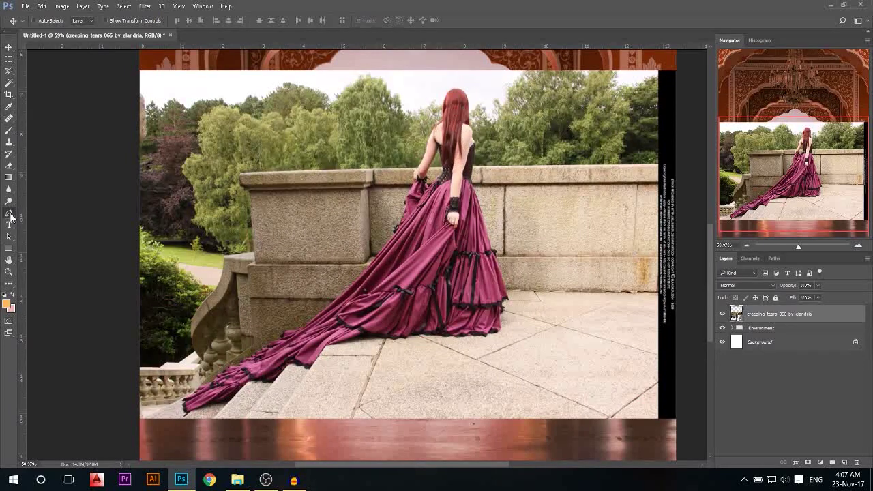
scroll(229, 426, "up", 4)
scroll(183, 410, "up", 2)
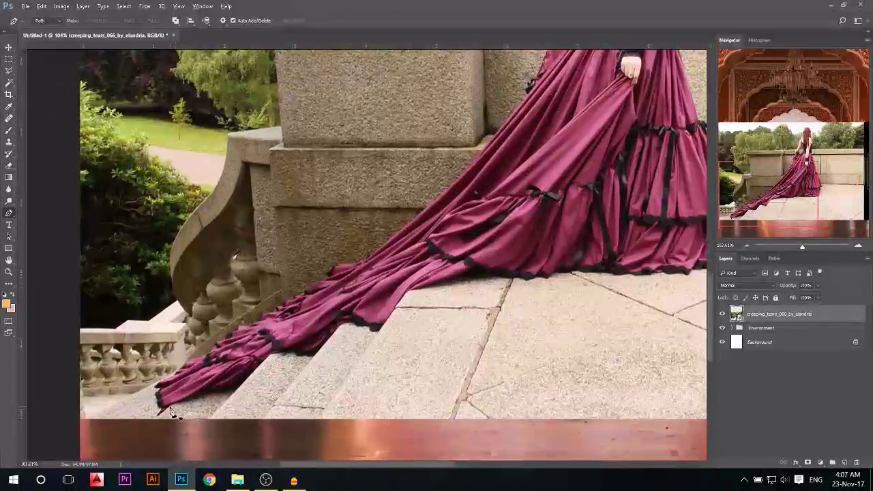
Start the pen outline at the train's tip and trace its edge up the stairs.
scroll(171, 413, "up", 2)
left_click(161, 409)
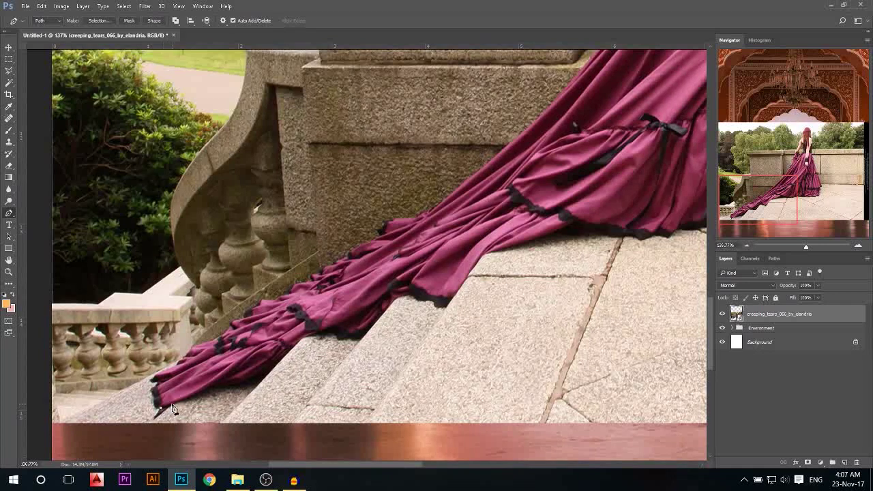
left_click(196, 393)
left_click(213, 387)
left_click(237, 384)
left_click(250, 379)
left_click(263, 374)
left_click(276, 364)
left_click(289, 349)
left_click(298, 340)
left_click(308, 334)
left_click(320, 333)
left_click(328, 332)
left_click(336, 336)
left_click(343, 337)
left_click(350, 337)
left_click(356, 335)
left_click(367, 331)
left_click(410, 294)
left_click(419, 296)
left_click(427, 298)
left_click(434, 300)
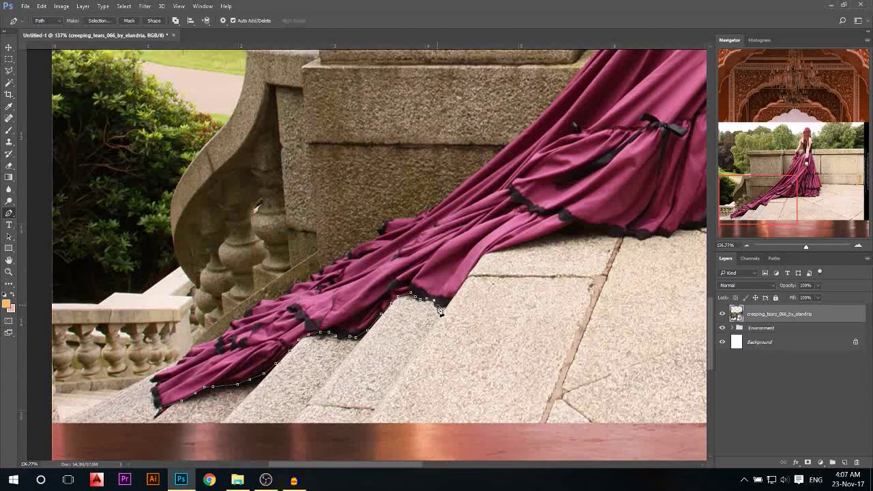
Trace the train's lower edge toward the dress.
left_click(494, 250)
left_click(518, 245)
left_click(550, 232)
left_click(591, 230)
left_click(607, 230)
left_click(615, 234)
left_click(639, 237)
left_click(654, 235)
Trace the dress hem along the floor with anchor points.
scroll(661, 237, "up", 4)
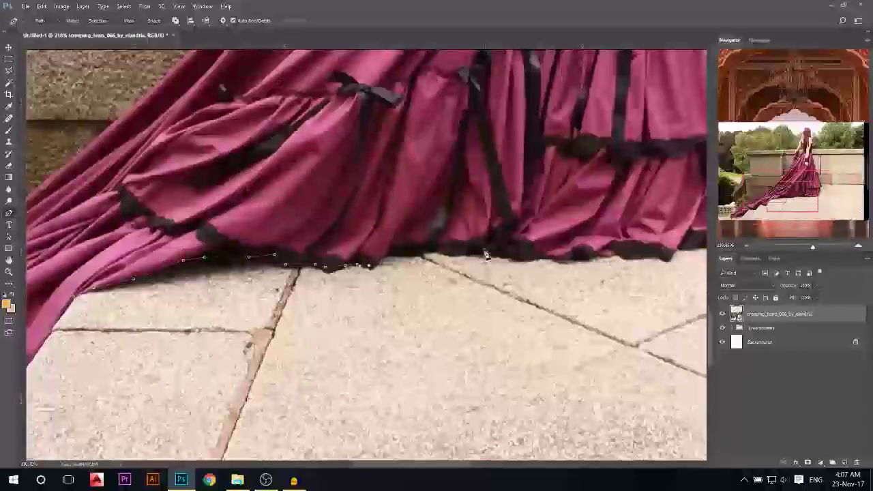
left_click(379, 262)
left_click(392, 255)
left_click(407, 257)
left_click(424, 258)
left_click(431, 251)
left_click(438, 250)
left_click(448, 253)
left_click(461, 251)
left_click(471, 251)
left_click(482, 251)
left_click(497, 252)
left_click(511, 255)
left_click(523, 257)
left_click(540, 260)
left_click(554, 260)
left_click(576, 256)
left_click(586, 254)
left_click(610, 255)
left_click(622, 255)
left_click(633, 259)
left_click(645, 259)
left_click(657, 258)
left_click(668, 257)
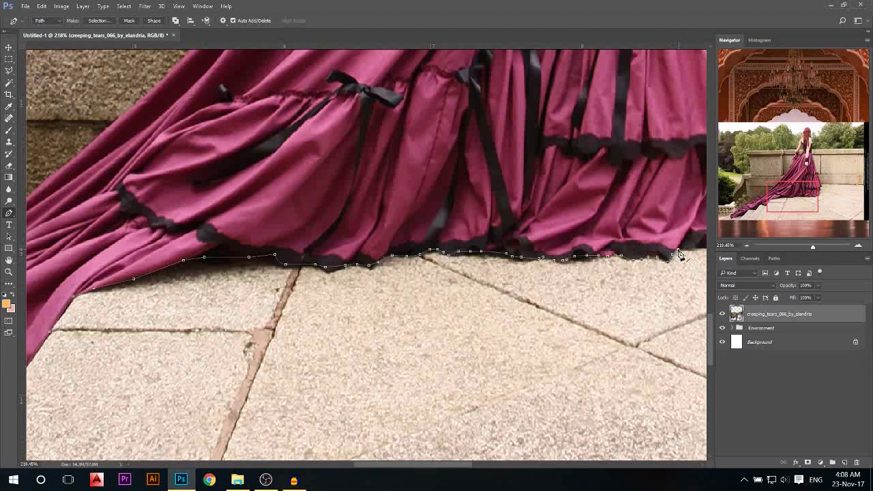
Carry the hem outline to the right and up the dress's right side.
scroll(487, 303, "down", 2)
scroll(610, 279, "up", 3)
left_click(556, 269)
left_click(572, 266)
left_click(588, 254)
left_click(588, 213)
left_click(585, 183)
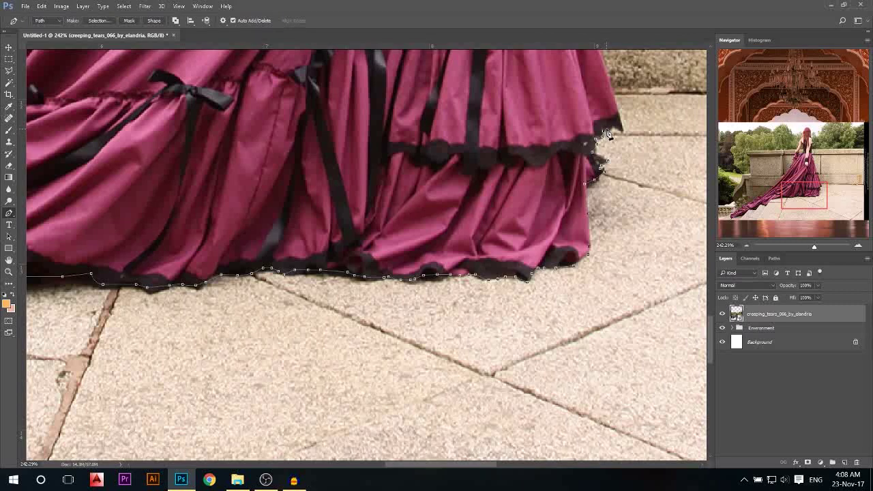
Add anchor points along the hair edge and down the arm.
scroll(644, 192, "down", 3)
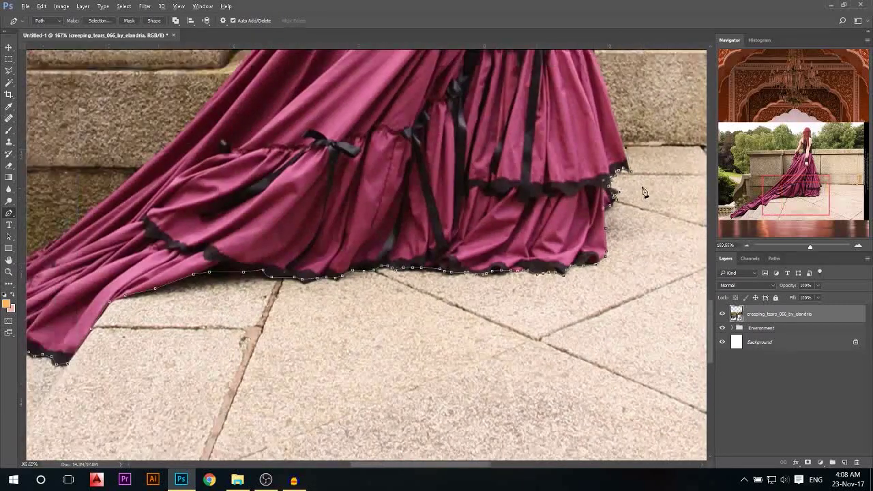
scroll(642, 186, "up", 4)
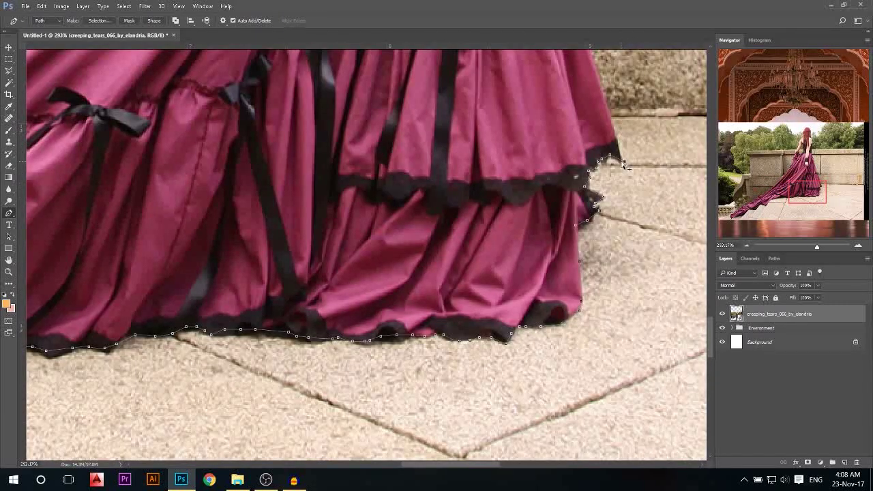
scroll(615, 139, "up", 3)
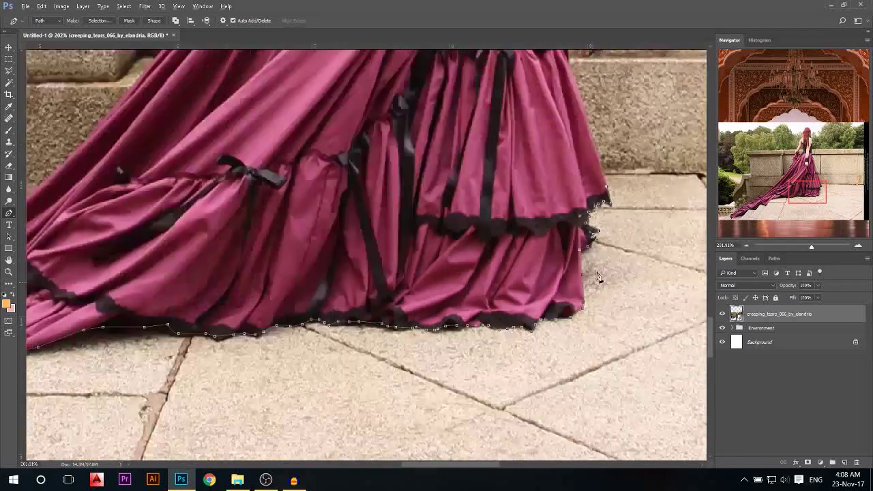
scroll(553, 105, "up", 2)
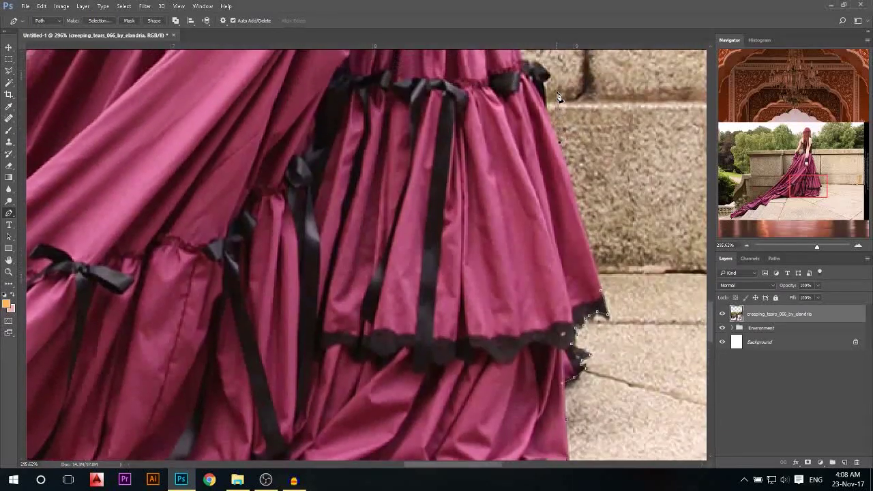
scroll(528, 96, "up", 2)
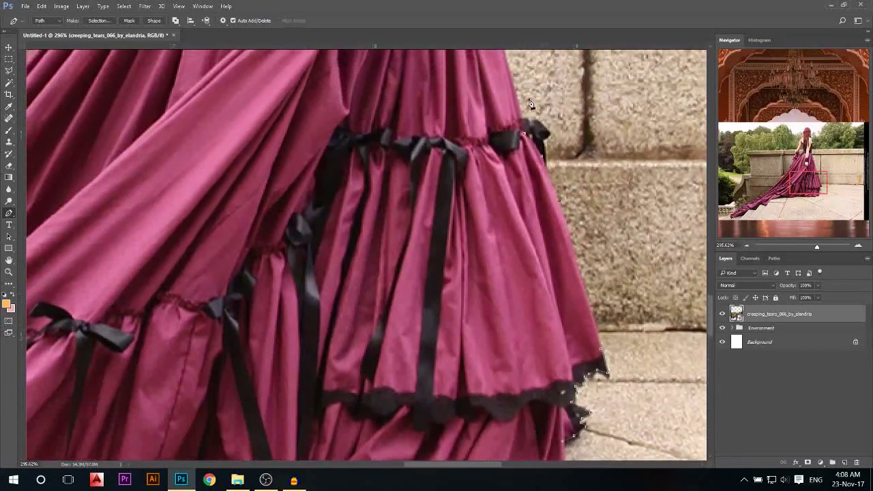
scroll(517, 96, "down", 2)
scroll(498, 86, "up", 3)
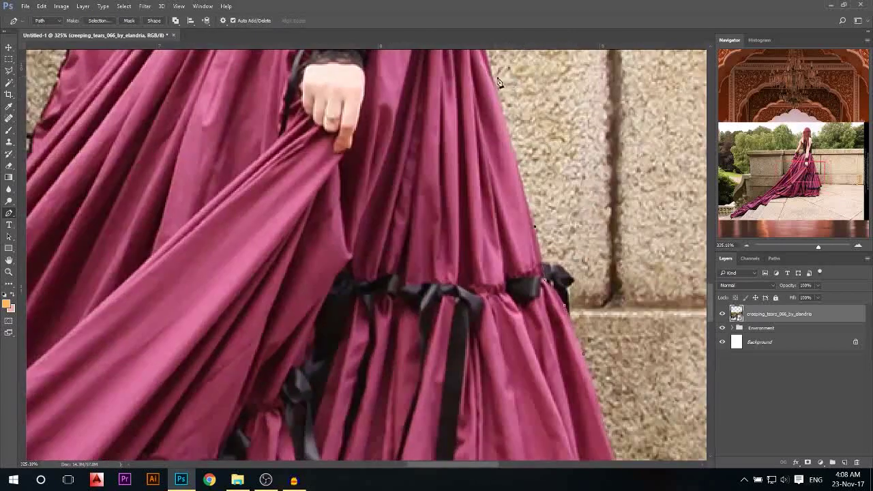
scroll(519, 205, "down", 2)
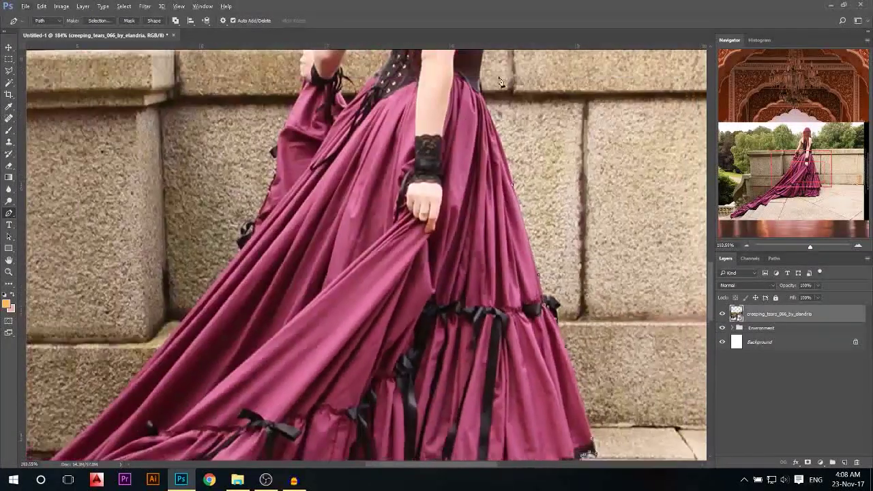
scroll(505, 178, "up", 2)
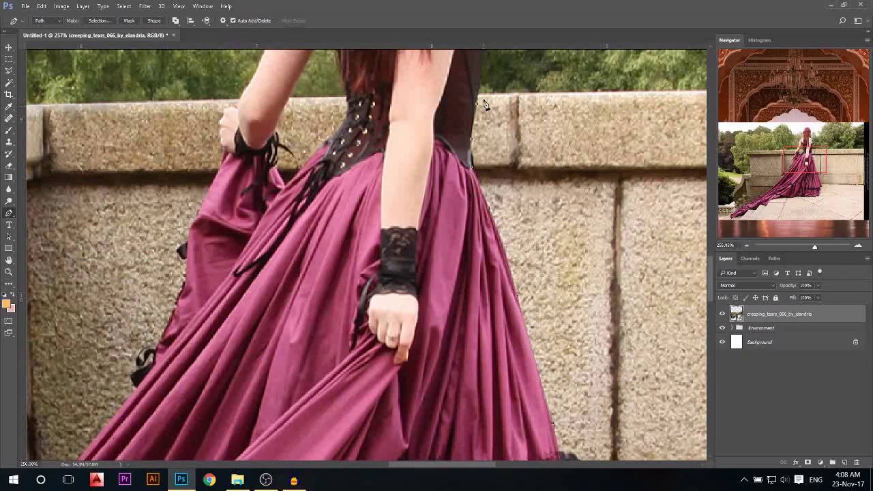
scroll(482, 104, "up", 2)
scroll(481, 92, "up", 1)
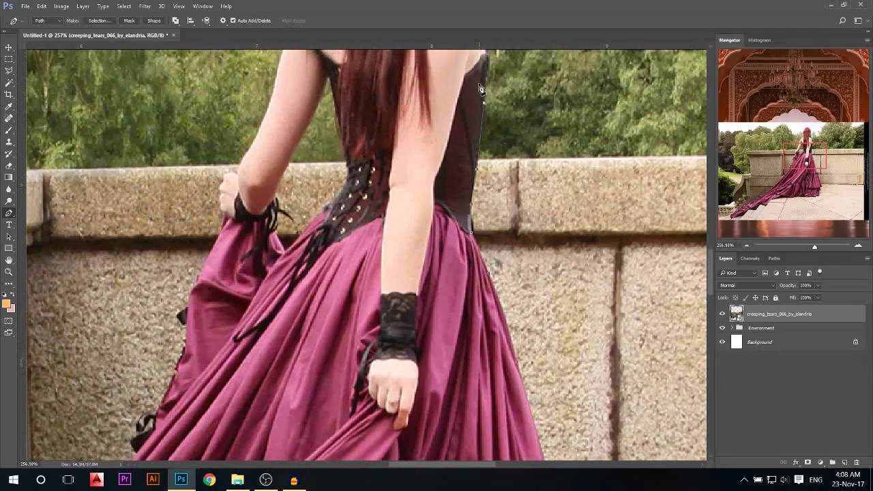
scroll(481, 89, "up", 1)
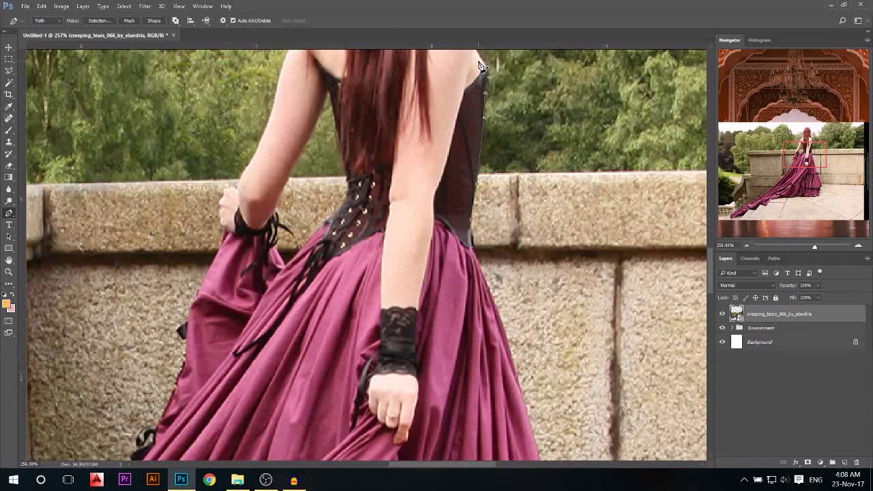
scroll(478, 79, "up", 2)
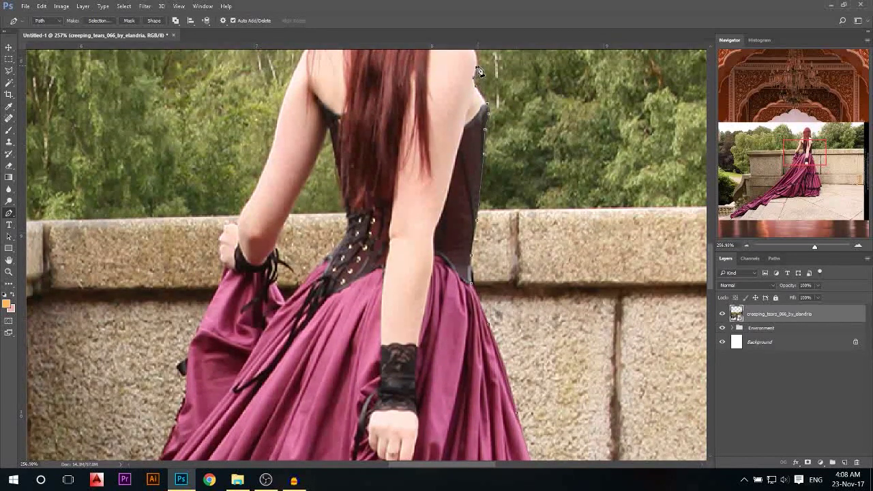
scroll(480, 75, "up", 5)
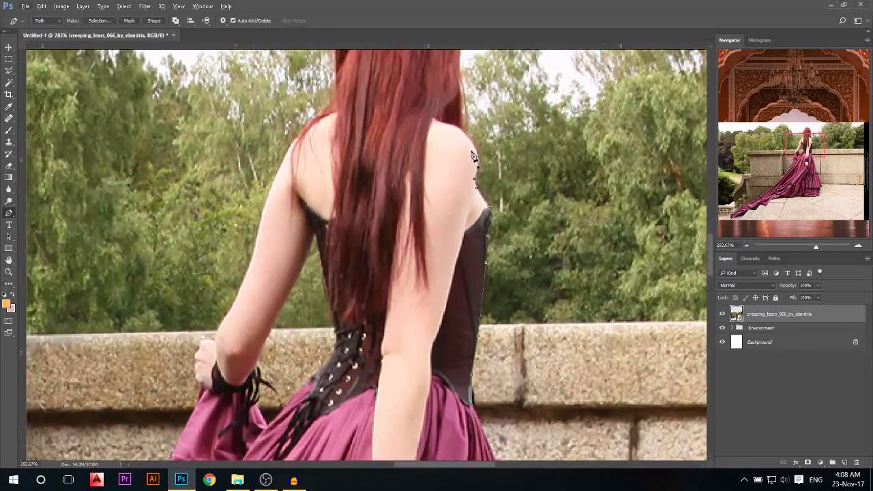
right_click(473, 155)
key("Escape")
scroll(463, 129, "up", 2)
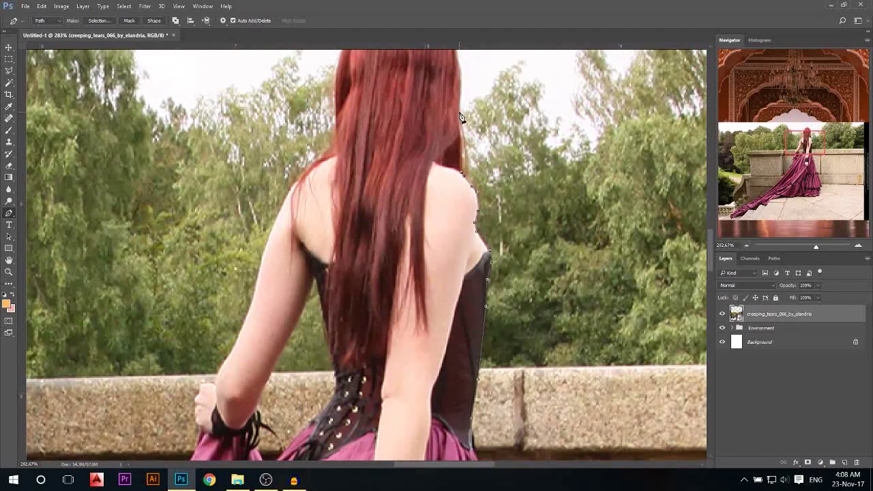
scroll(463, 129, "up", 2)
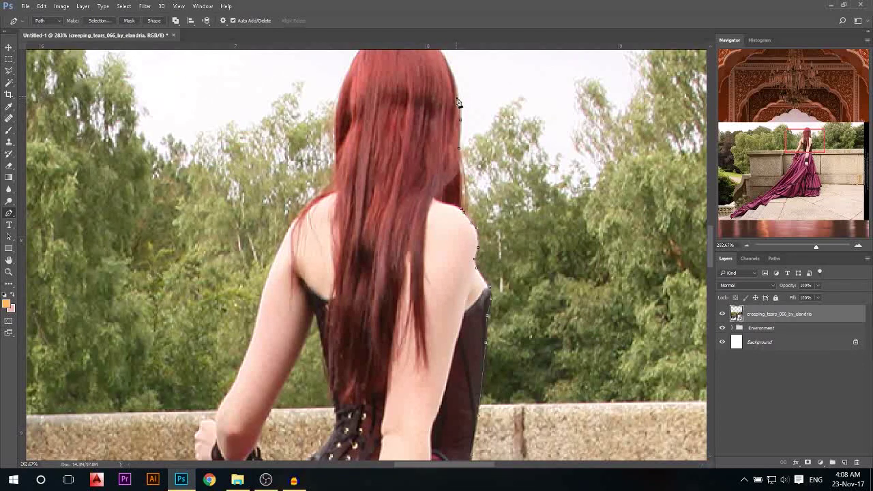
scroll(459, 102, "up", 3)
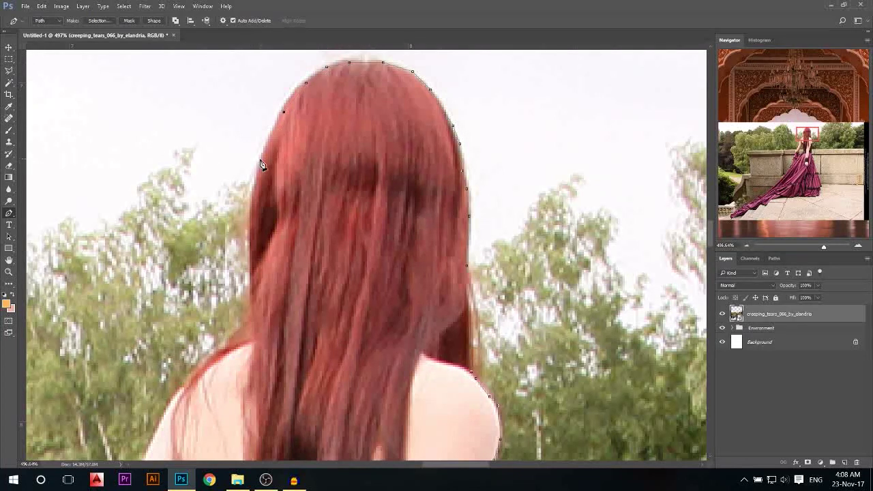
left_click(250, 290)
left_click_drag(165, 419, 370, 273)
left_click(366, 264)
Outline the top of the hand to finish the path.
left_click(302, 412)
left_click(280, 415)
left_click(272, 429)
scroll(273, 433, "down", 2)
right_click(273, 444)
key("Escape")
scroll(273, 444, "down", 3)
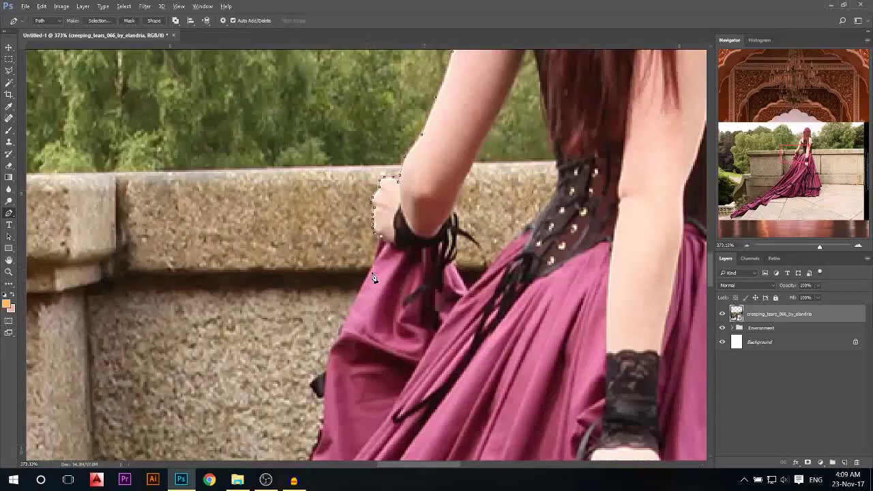
scroll(382, 286, "down", 2)
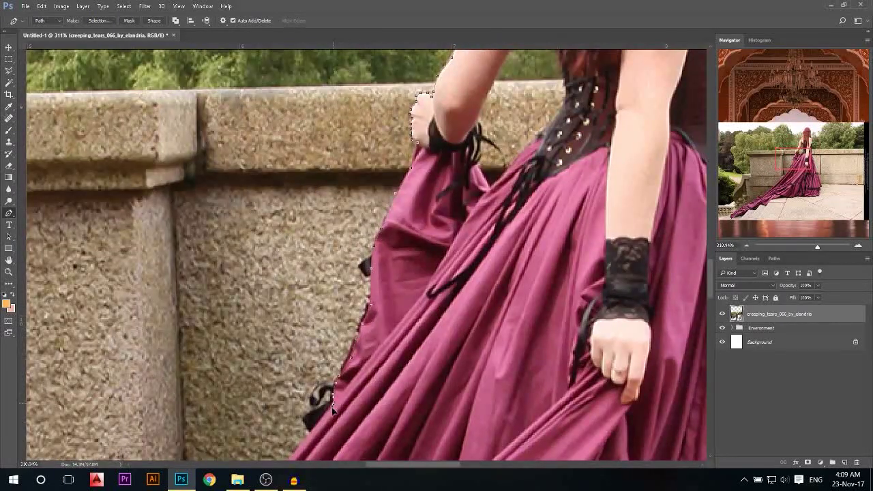
scroll(333, 408, "up", 3)
scroll(393, 347, "down", 2)
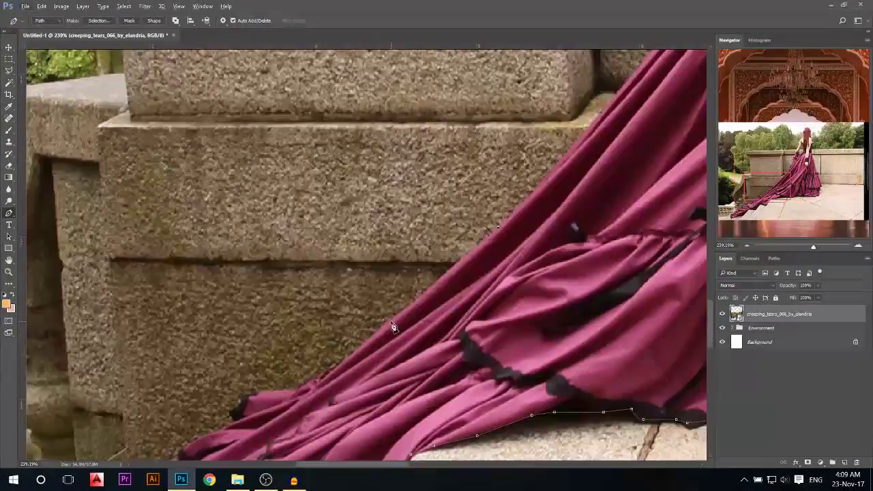
scroll(232, 424, "down", 2)
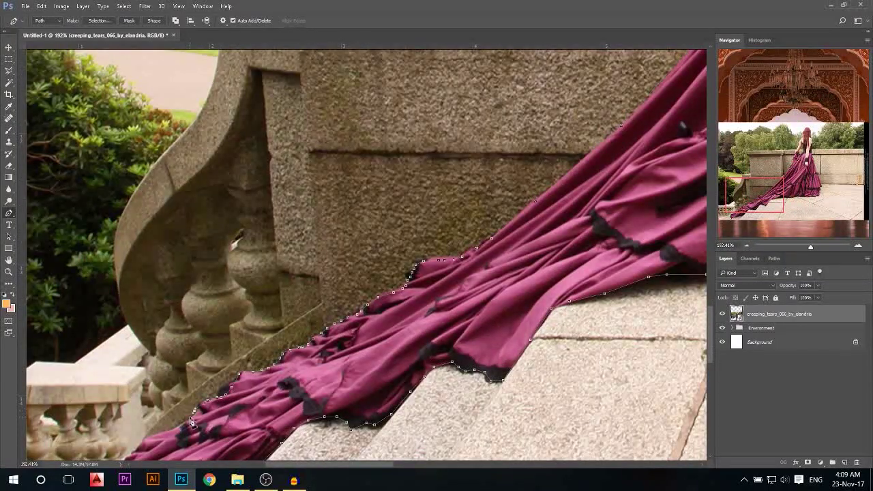
scroll(437, 268, "down", 3)
scroll(304, 350, "up", 3)
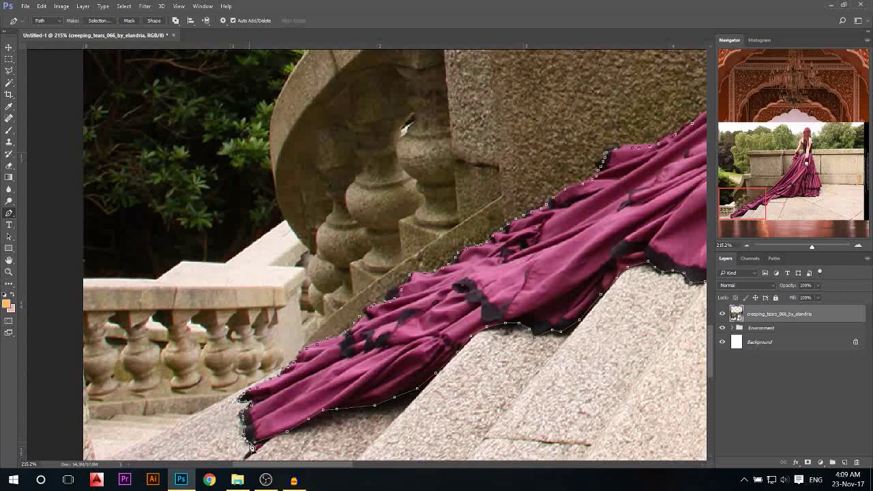
scroll(286, 365, "down", 3)
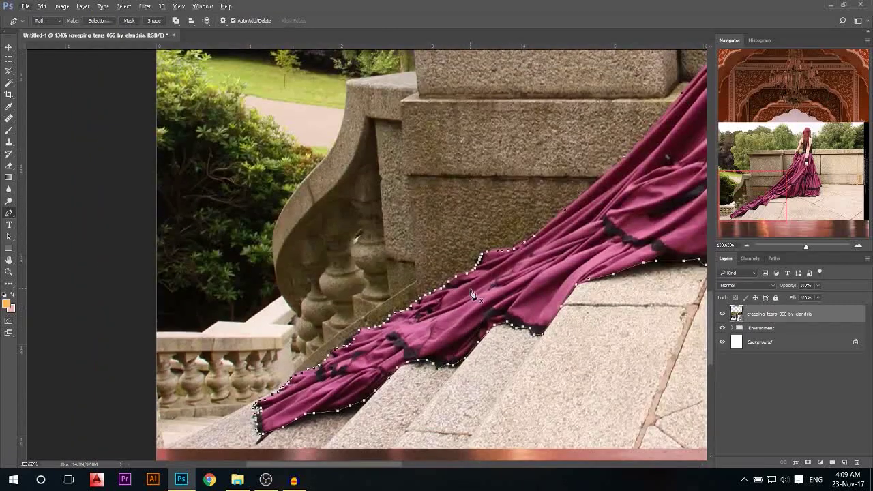
Turn the outline path into a 0.5 px feathered selection and add a layer mask.
right_click(517, 292)
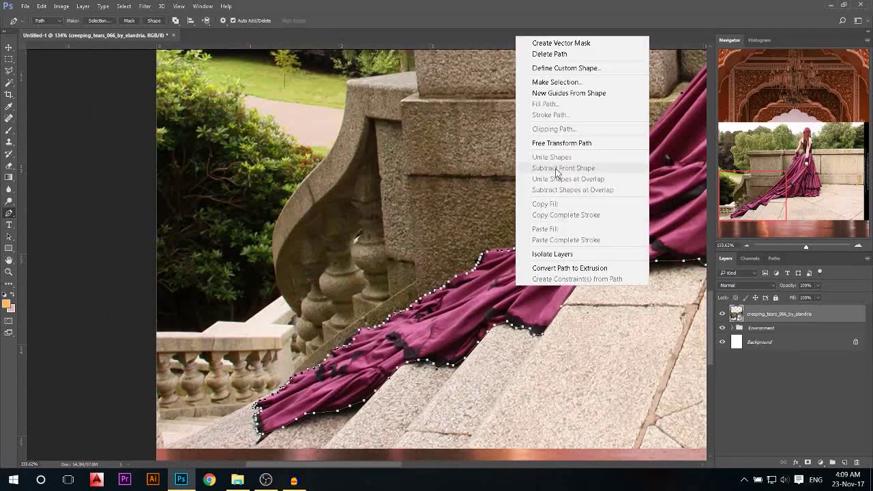
left_click(553, 81)
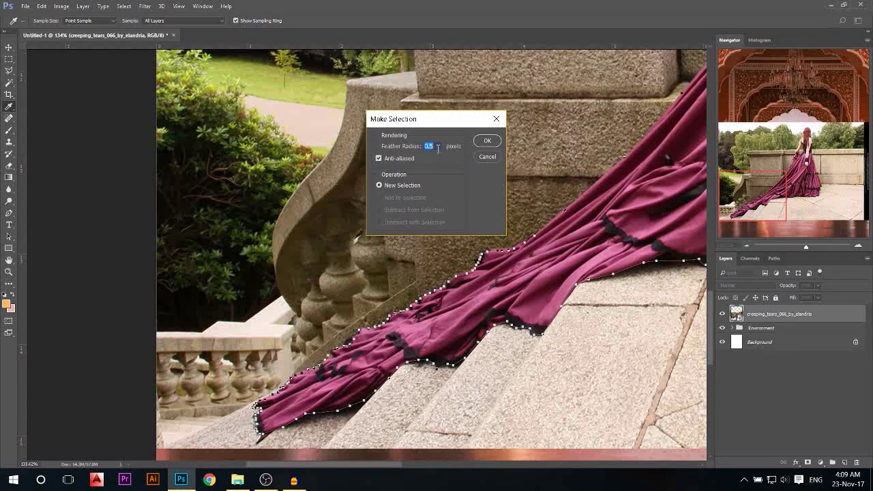
key("Return")
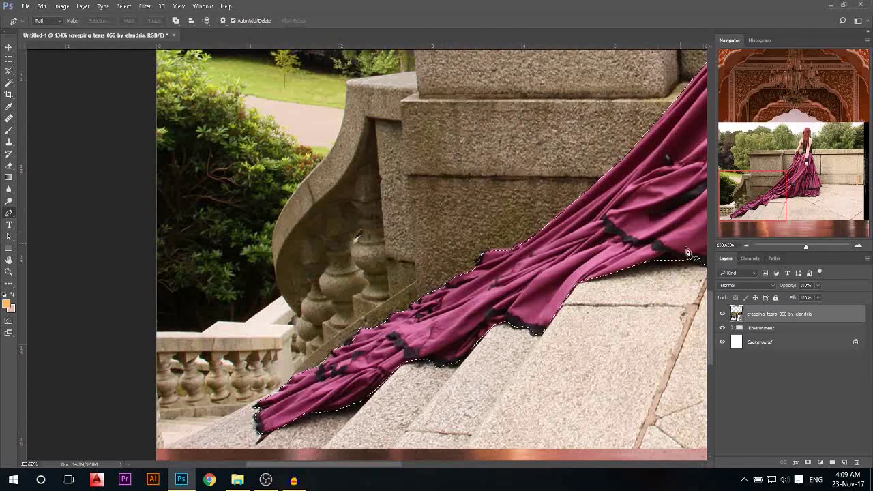
left_click(808, 463)
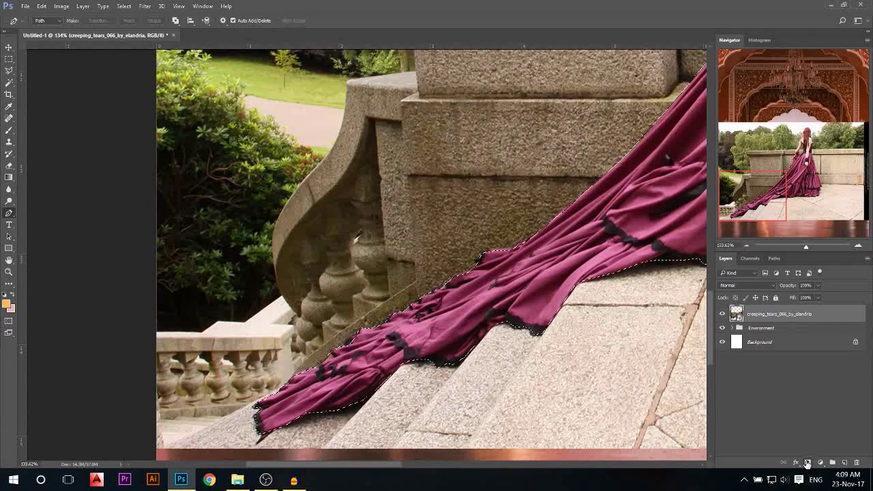
Select the green gap between arm and back with the Polygonal Lasso.
scroll(418, 367, "down", 6)
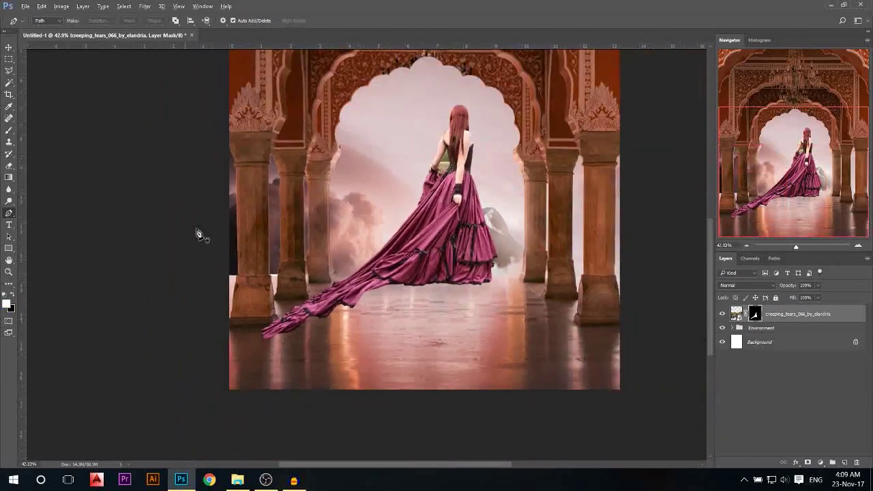
left_click(9, 47)
left_click(9, 70)
scroll(464, 177, "up", 8)
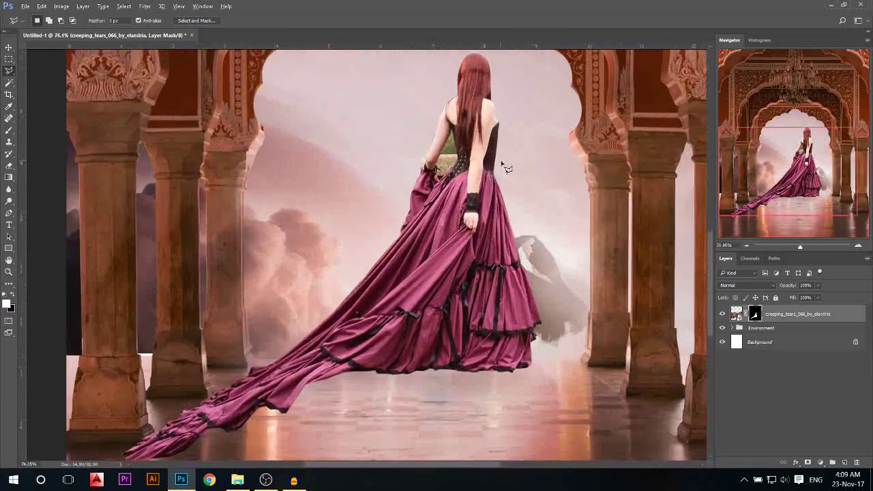
scroll(442, 147, "up", 1)
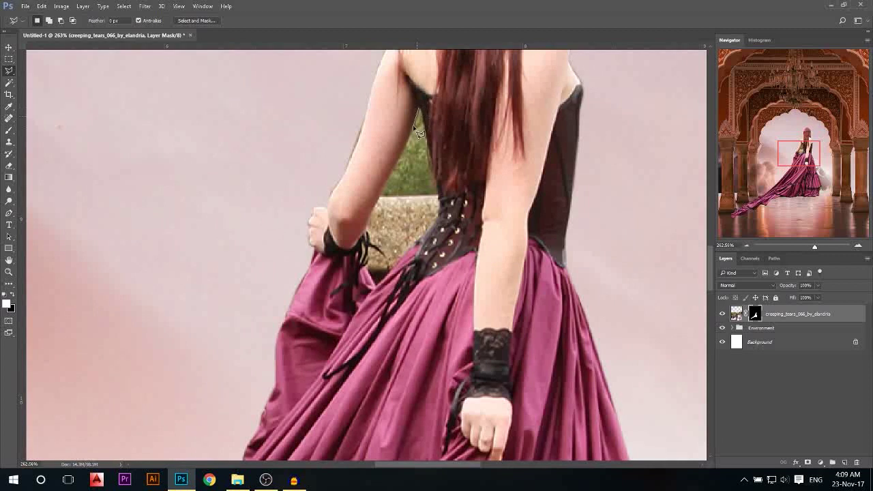
left_click(380, 198)
left_click(366, 270)
left_click(428, 229)
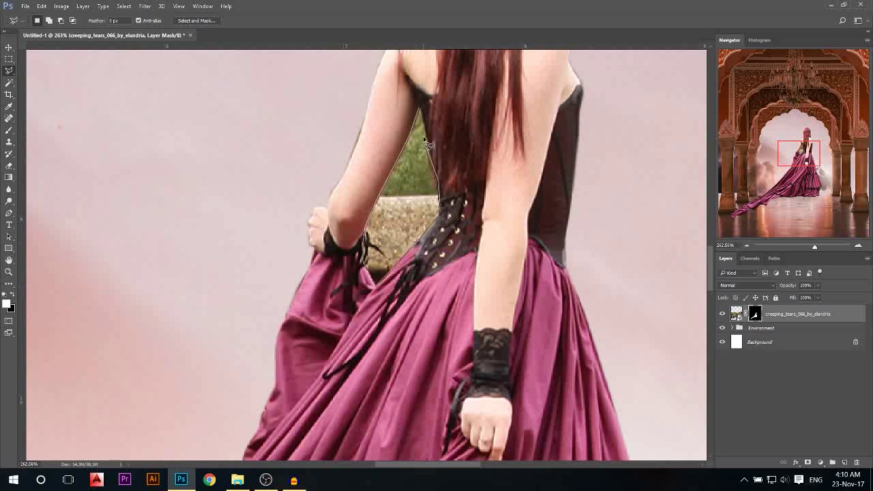
left_click(419, 109)
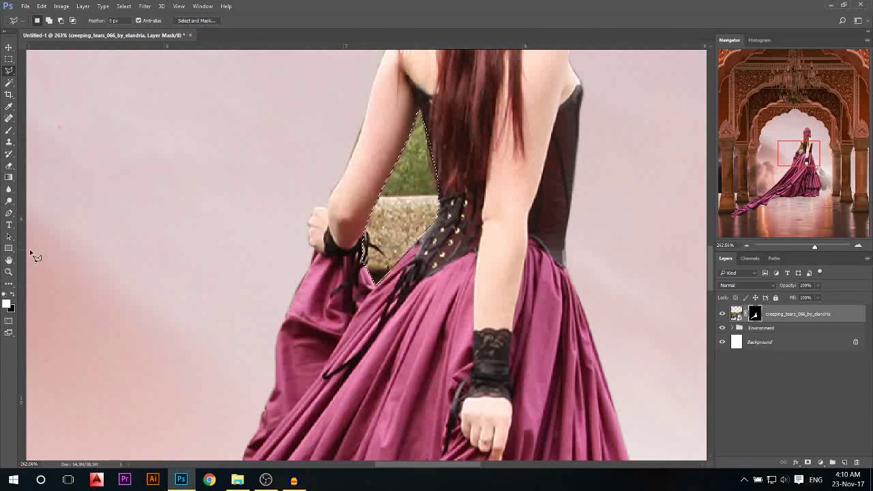
Paint black at 100% on the mask to hide the gap.
left_click(8, 130)
key("x")
key("0")
left_click_drag(410, 136, 400, 246)
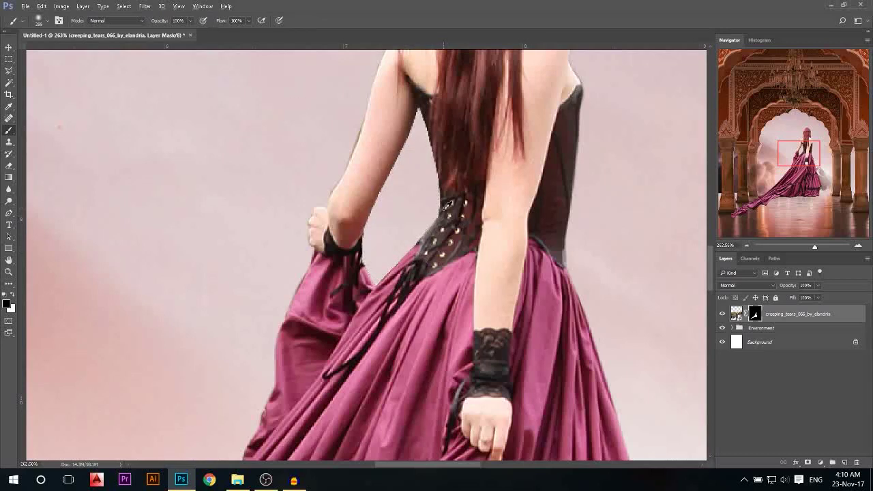
scroll(280, 113, "down", 10)
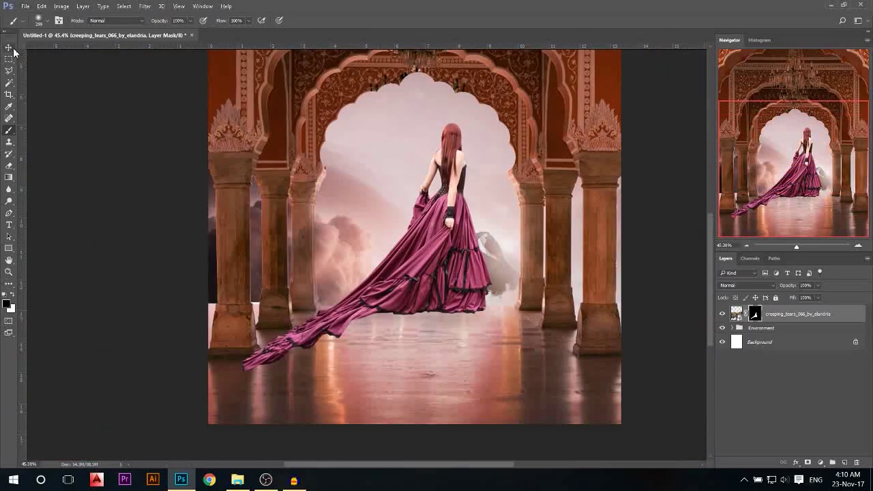
Move the woman lower in the arch and scale her down to about 77%.
left_click(9, 47)
scroll(296, 264, "down", 1)
left_click_drag(450, 220, 445, 265)
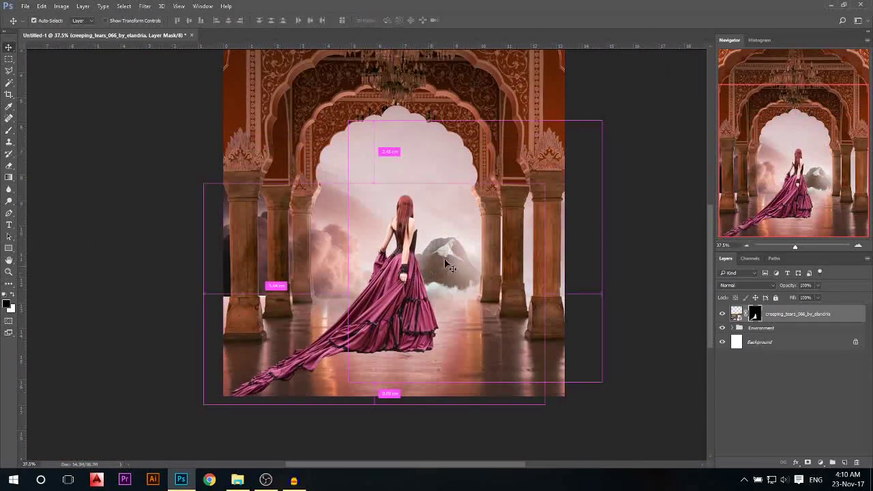
key("ctrl+t")
left_click_drag(545, 184, 503, 211)
left_click_drag(410, 253, 408, 259)
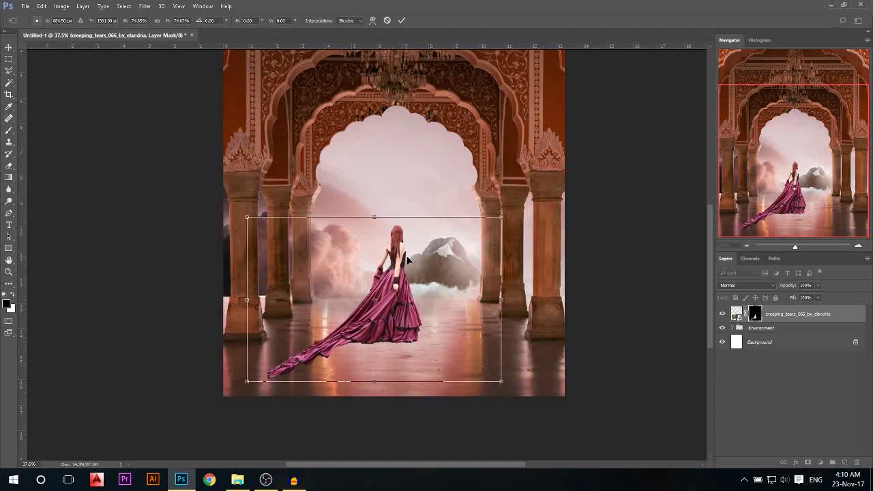
key("Return")
key("ctrl+0")
Shrink the woman again to about 97% and nudge her slightly right.
key("ctrl+t")
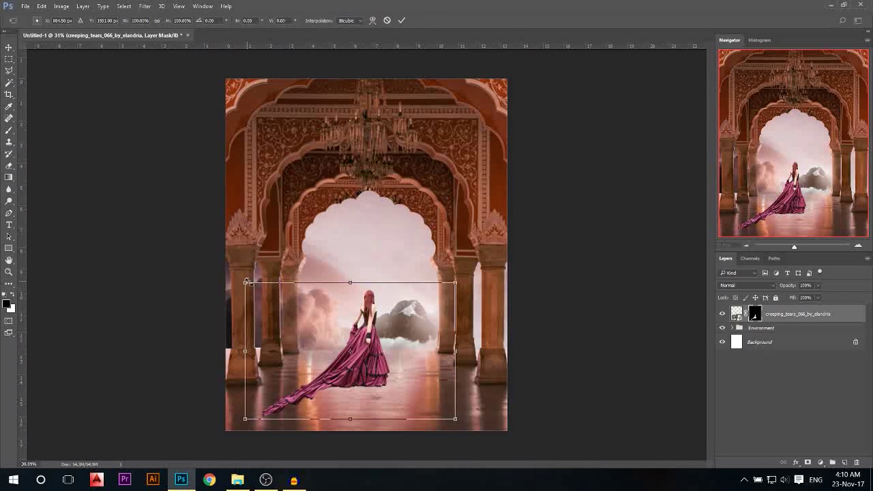
left_click_drag(245, 281, 251, 286)
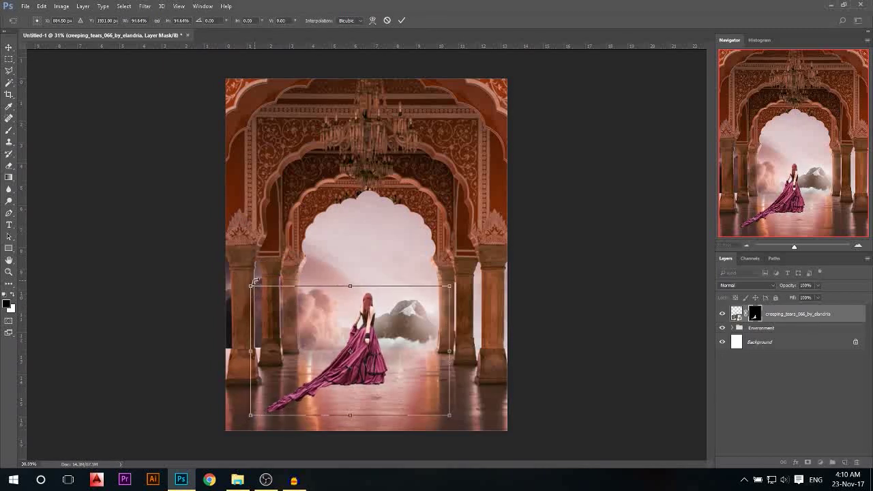
key("Return")
left_click_drag(363, 388, 369, 383)
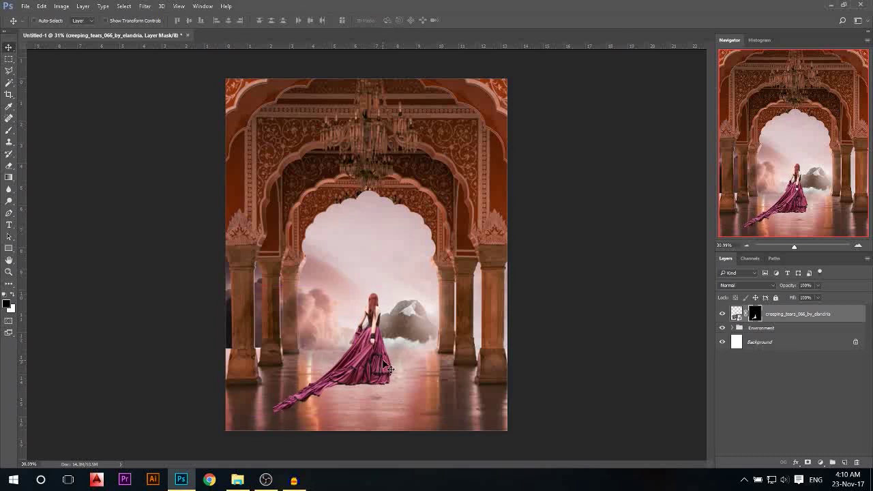
scroll(365, 380, "up", 1)
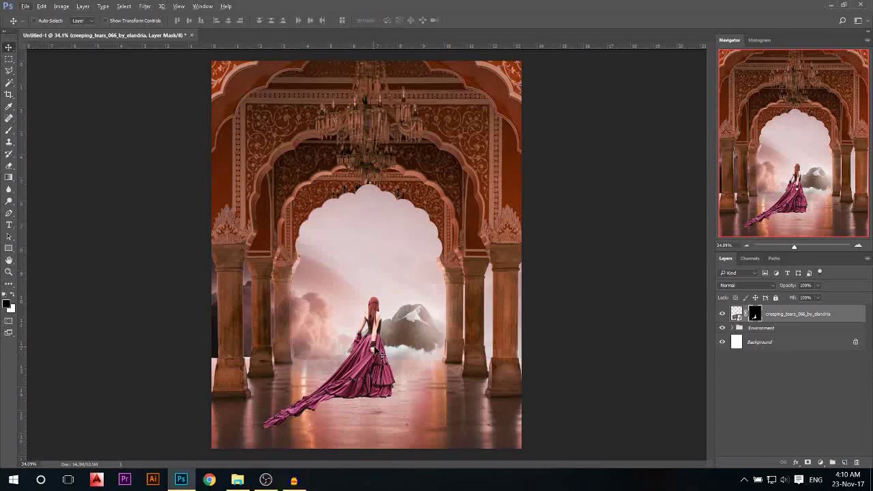
scroll(384, 355, "up", 3)
left_click(8, 70)
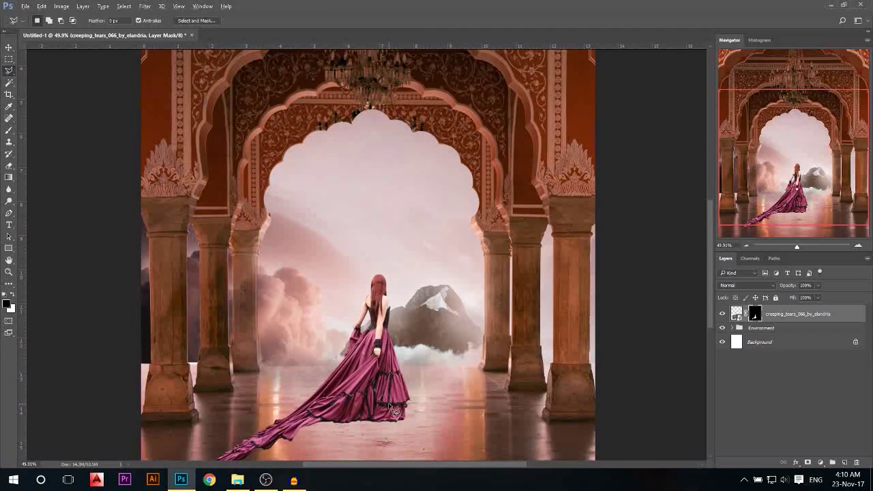
Trace a polygonal selection around the gown from the waist and hand to the train tip.
scroll(369, 322, "up", 3)
scroll(368, 321, "up", 4)
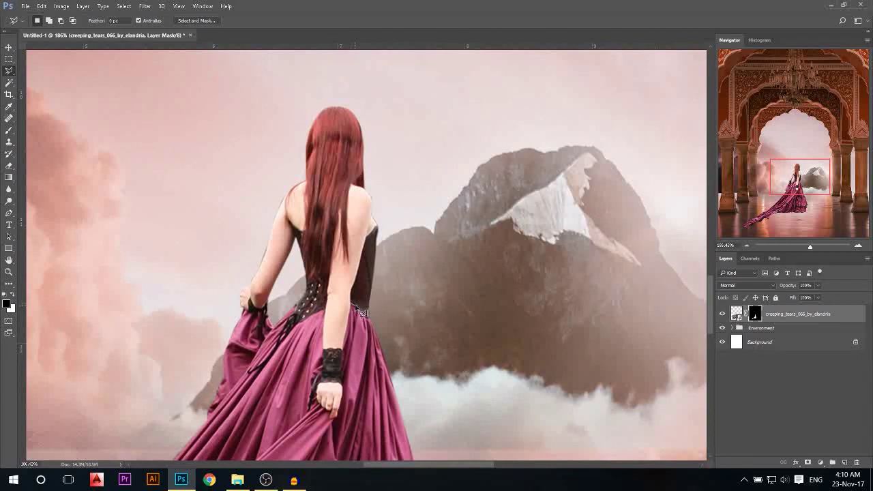
scroll(380, 326, "down", 5)
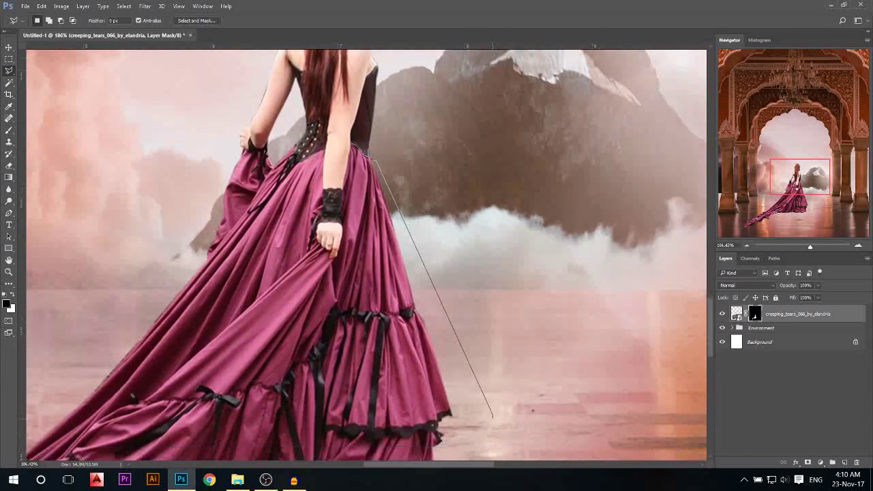
left_click(492, 416)
scroll(492, 416, "down", 3)
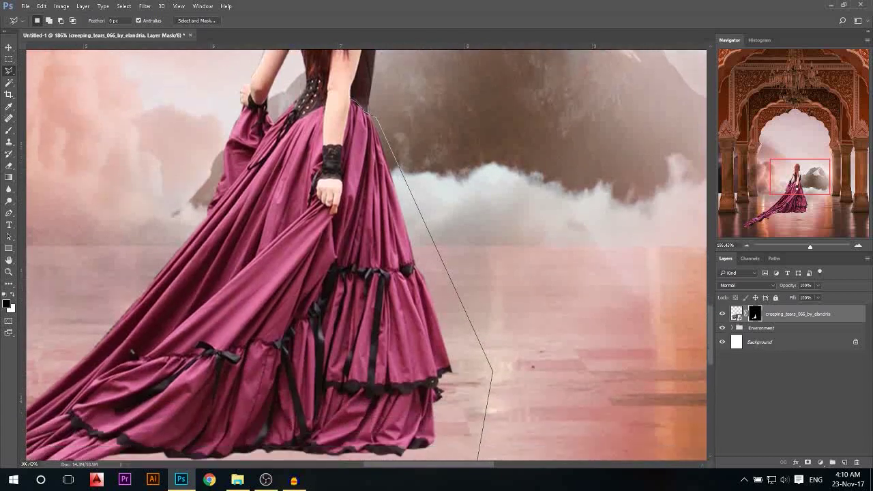
left_click(487, 424)
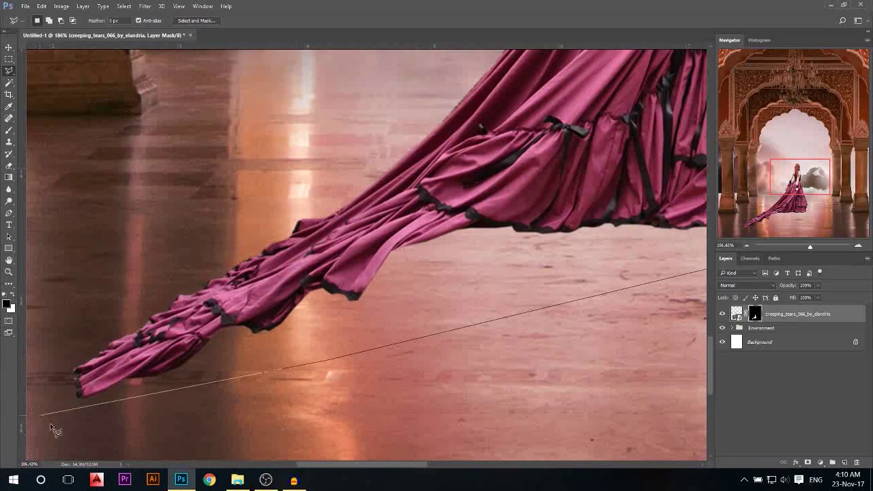
left_click(58, 425)
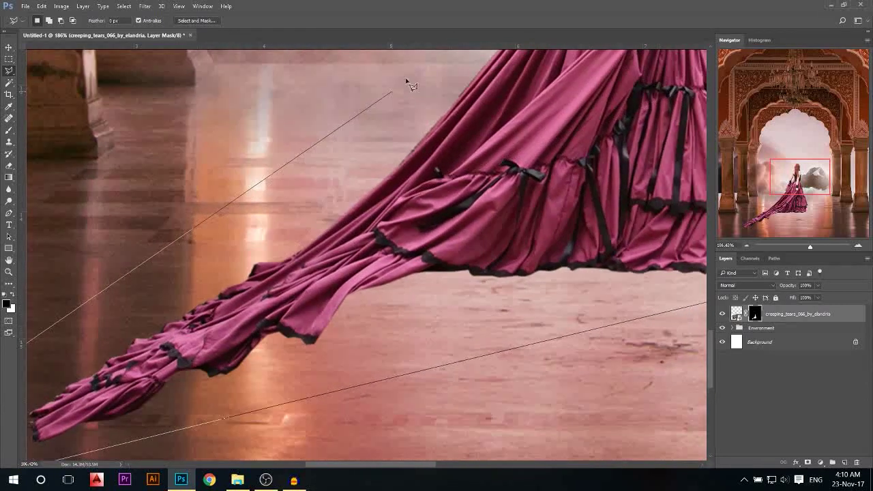
left_click(406, 83)
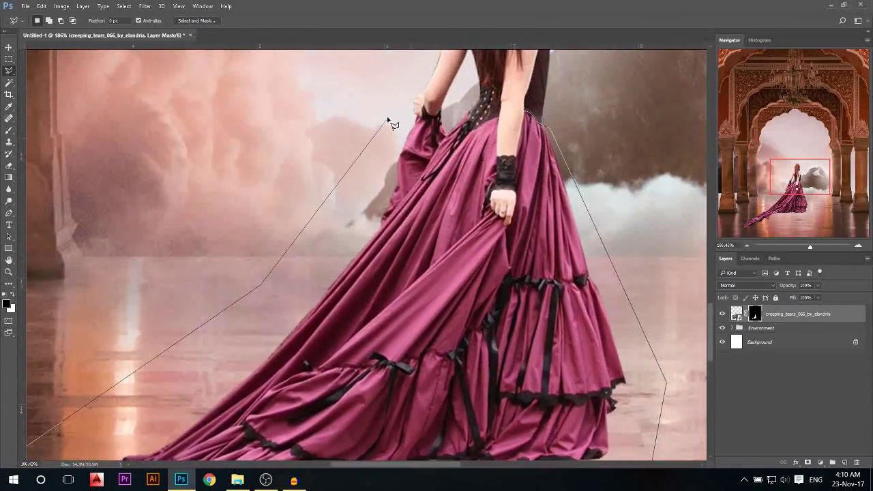
left_click(401, 116)
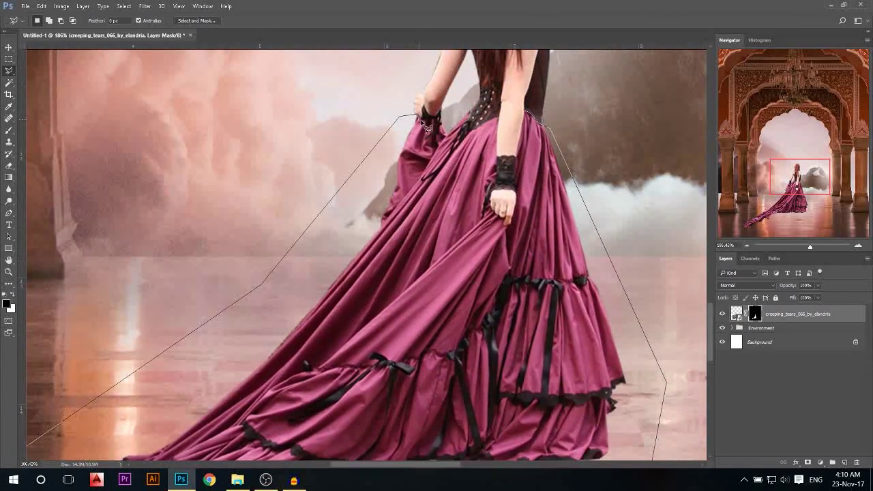
left_click(496, 123)
left_click(515, 231)
left_click(521, 130)
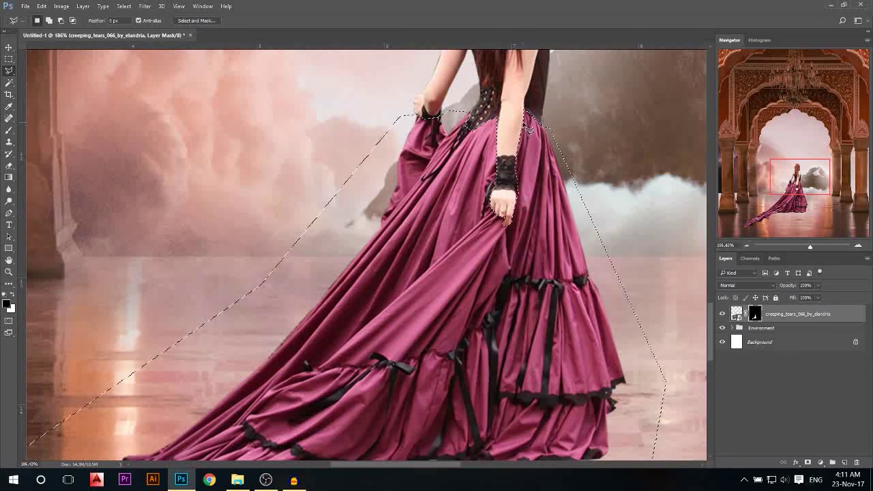
left_click(821, 462)
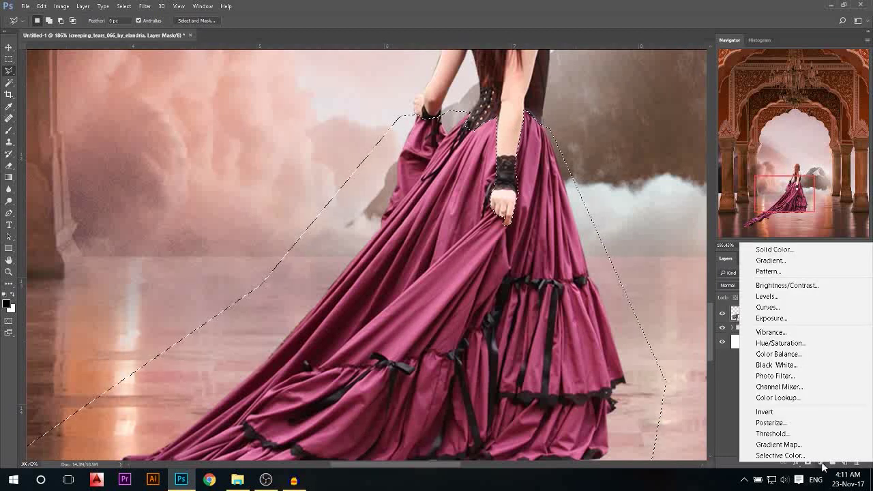
Add a Hue/Saturation adjustment with Hue about -119 and Lightness -14, clipped to the woman's layer.
left_click(773, 343)
left_click_drag(638, 150, 602, 153)
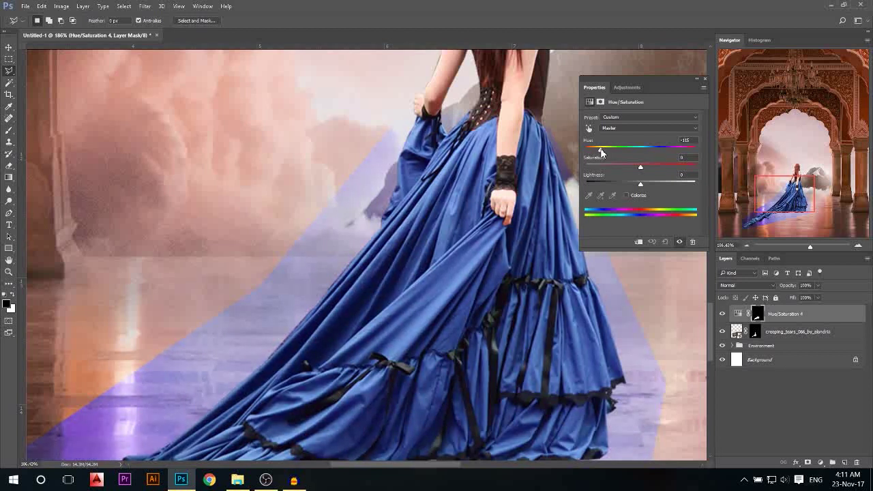
left_click(633, 184)
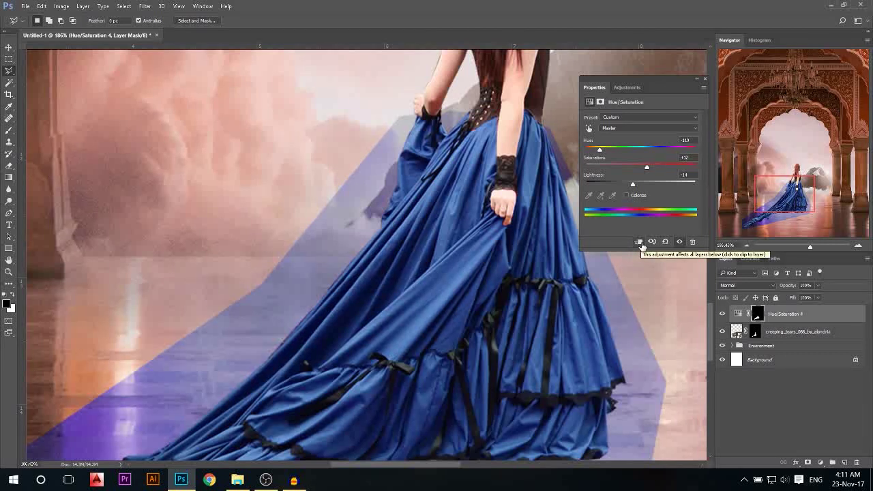
left_click(639, 242)
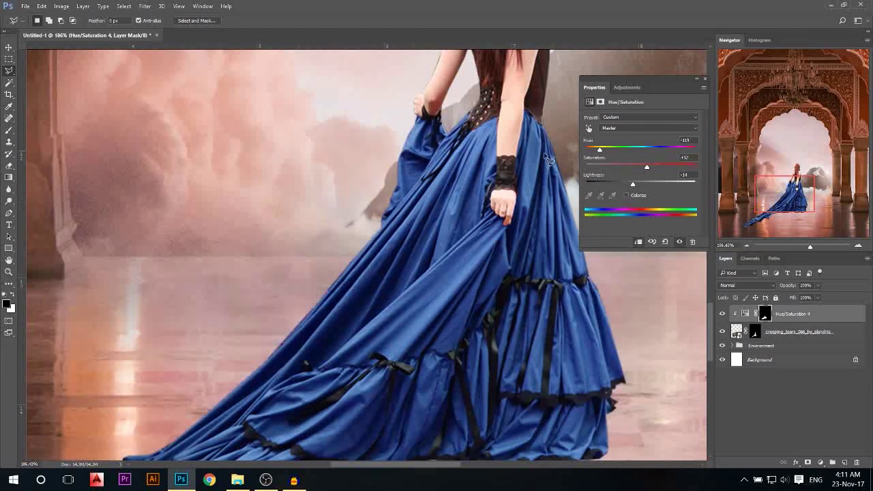
left_click(705, 79)
Check the woman layer's mask on and off, then select the woman layer with the adjustment.
key("ctrl+0")
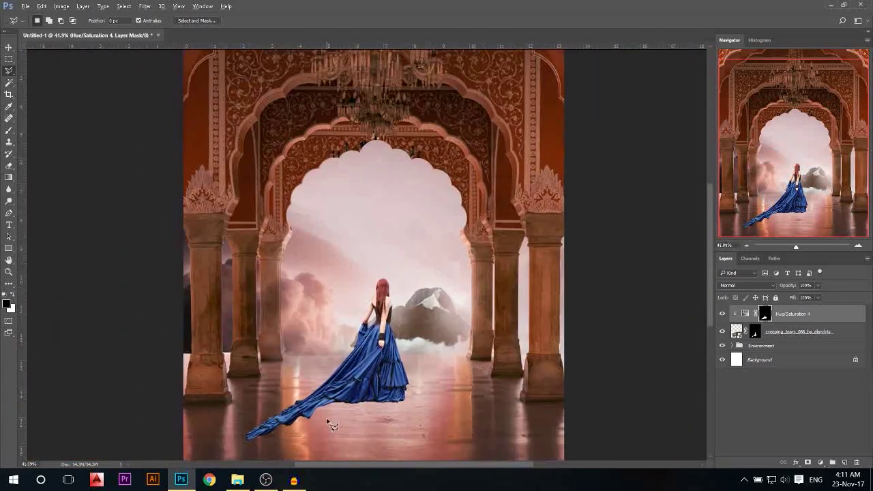
scroll(305, 443, "up", 2)
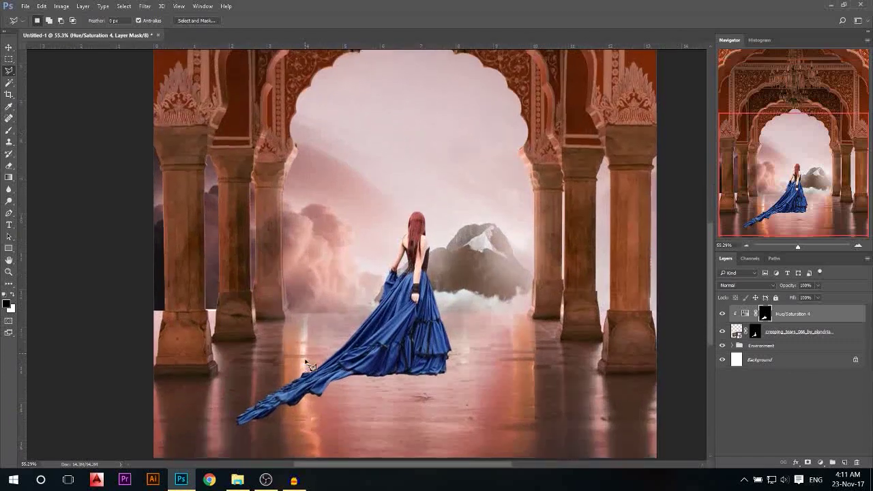
left_click(755, 333, "shift")
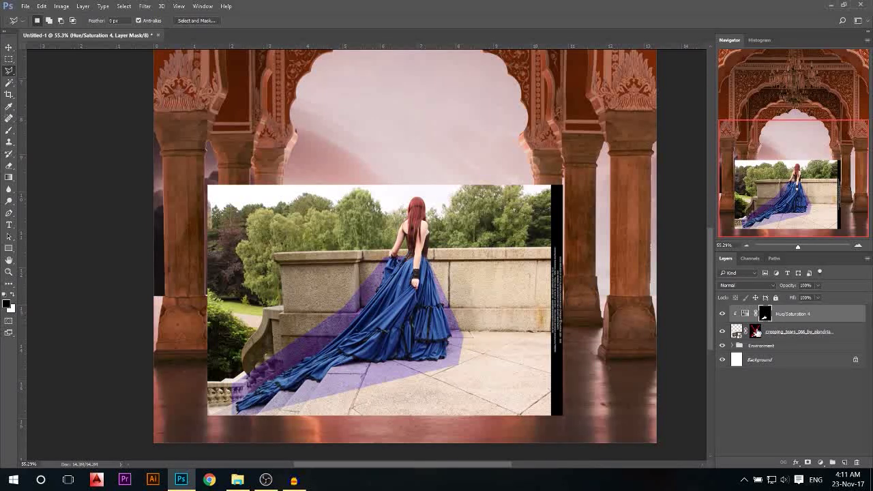
left_click(756, 333, "shift")
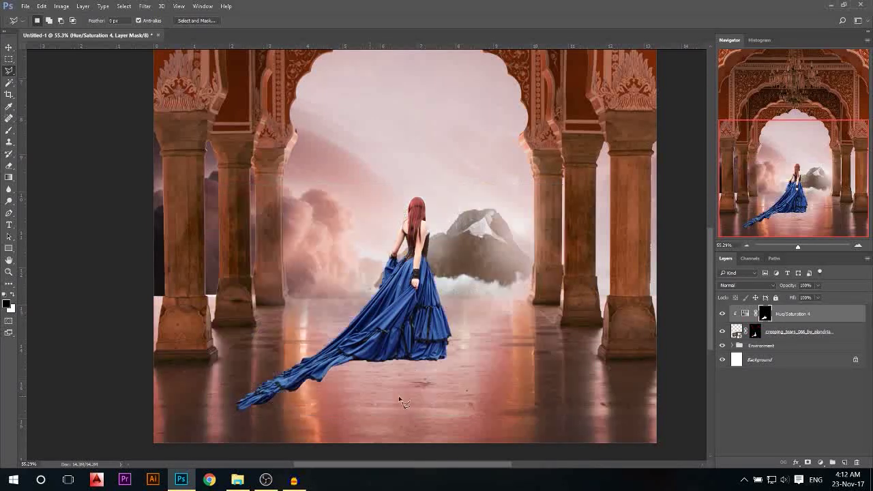
left_click(786, 333, "ctrl")
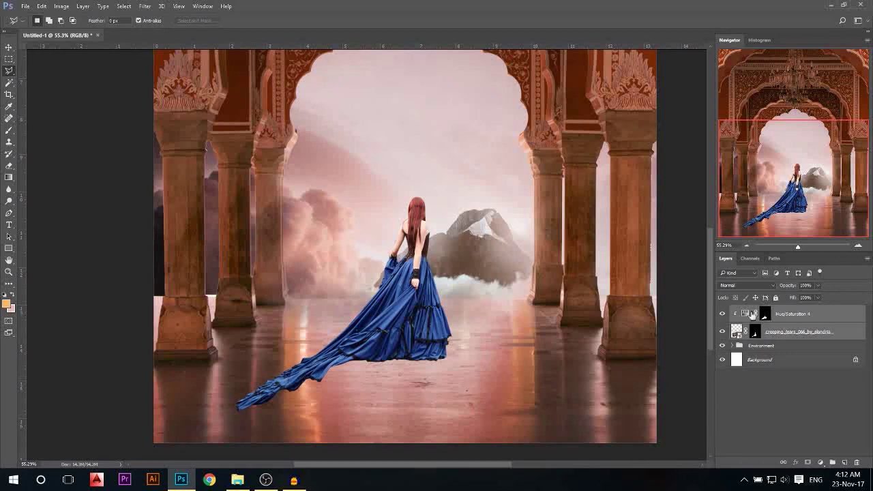
right_click(786, 331)
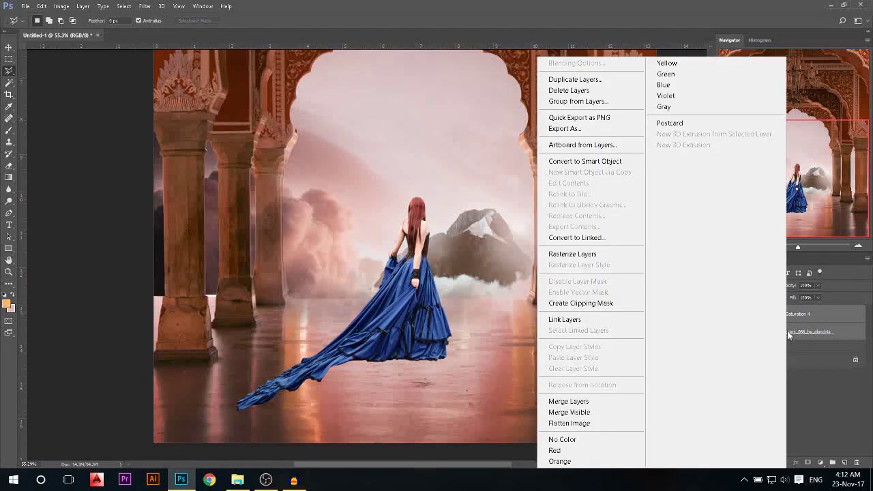
Merge the blue adjustment into the woman layer and warp the train tip upward.
left_click(583, 403)
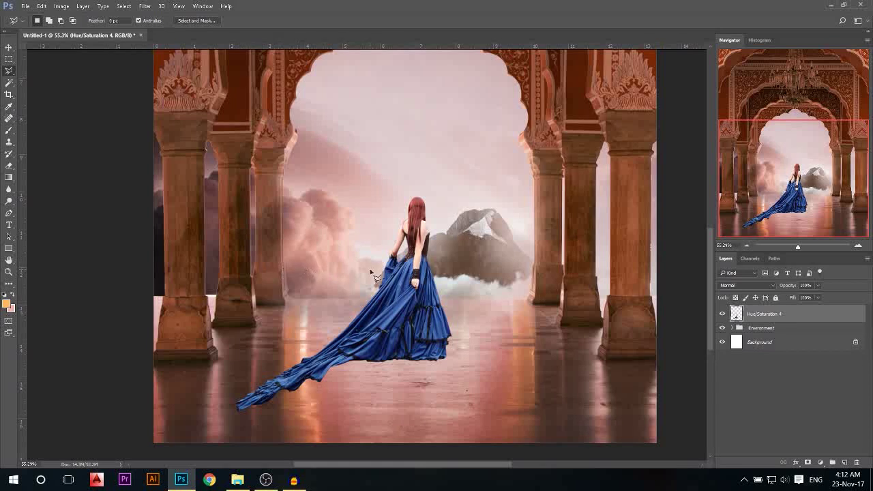
key("ctrl+t")
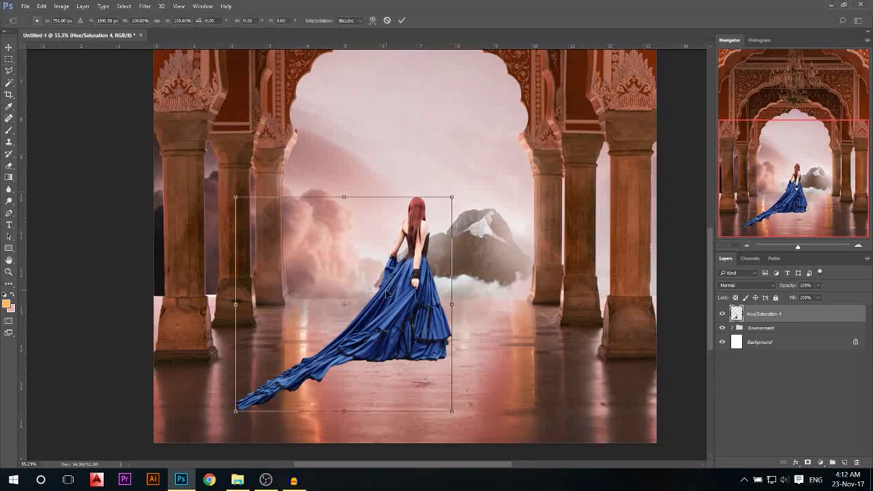
right_click(385, 297)
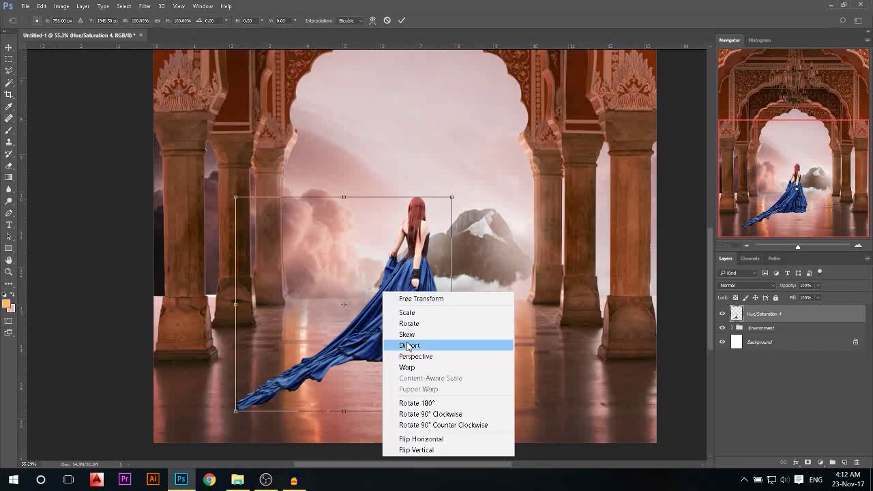
left_click(408, 368)
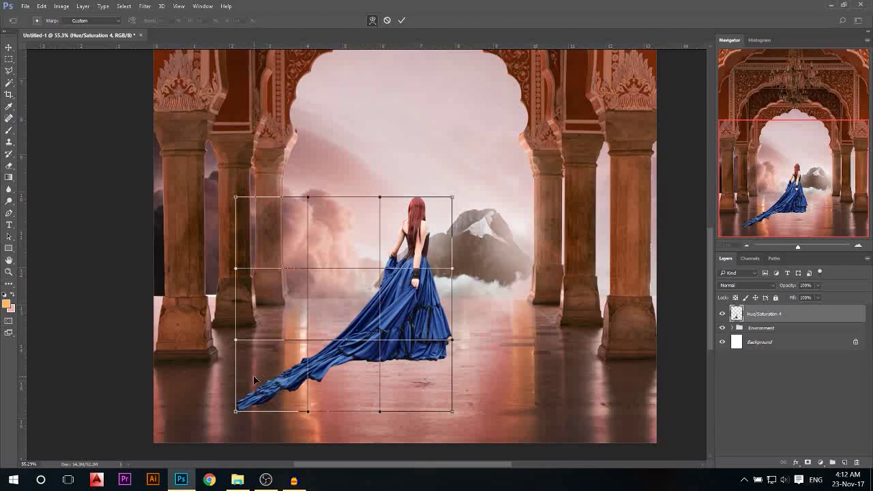
left_click_drag(236, 413, 233, 372)
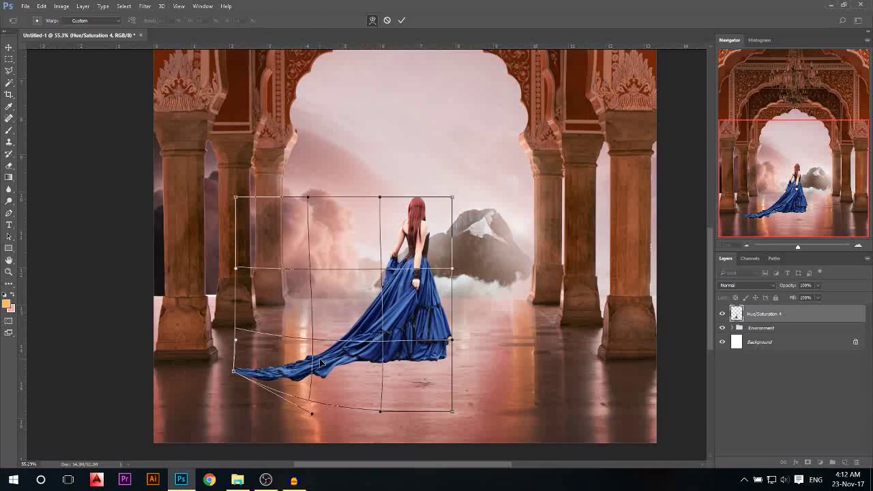
left_click_drag(233, 372, 237, 382)
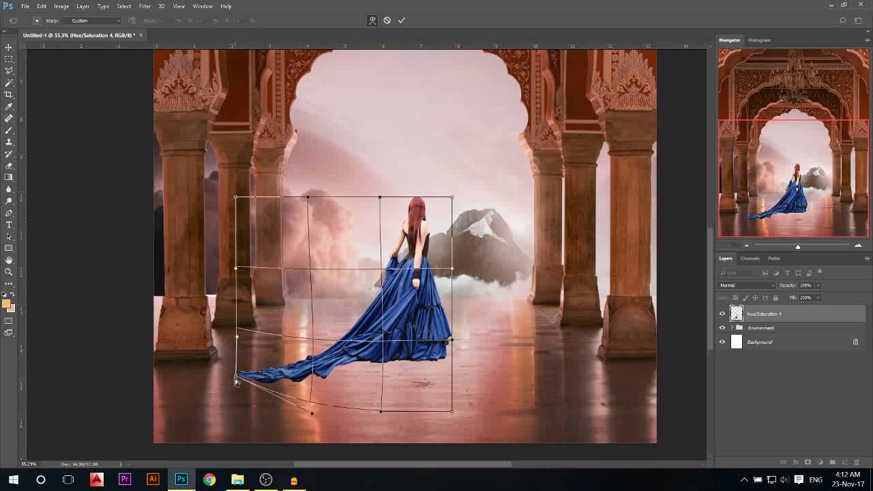
key("Return")
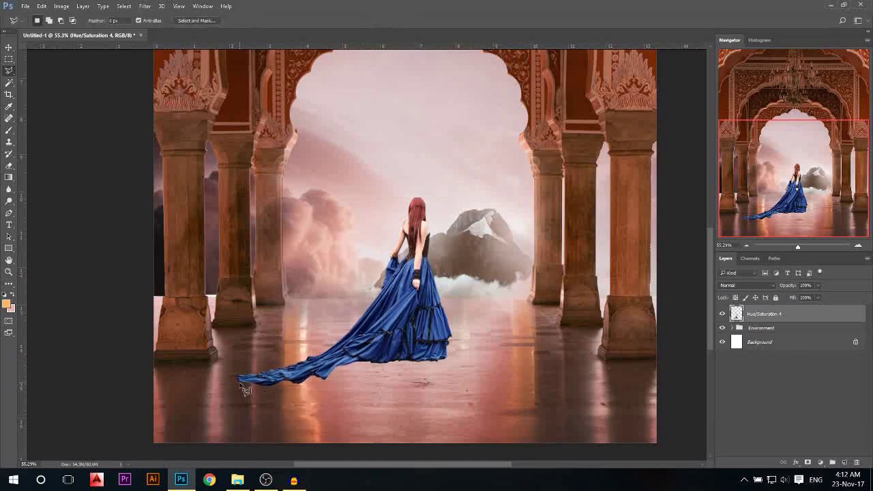
Select the Environment group layer with the Move tool.
scroll(335, 408, "down", 3)
key("v")
scroll(332, 307, "up", 2)
scroll(333, 310, "up", 4)
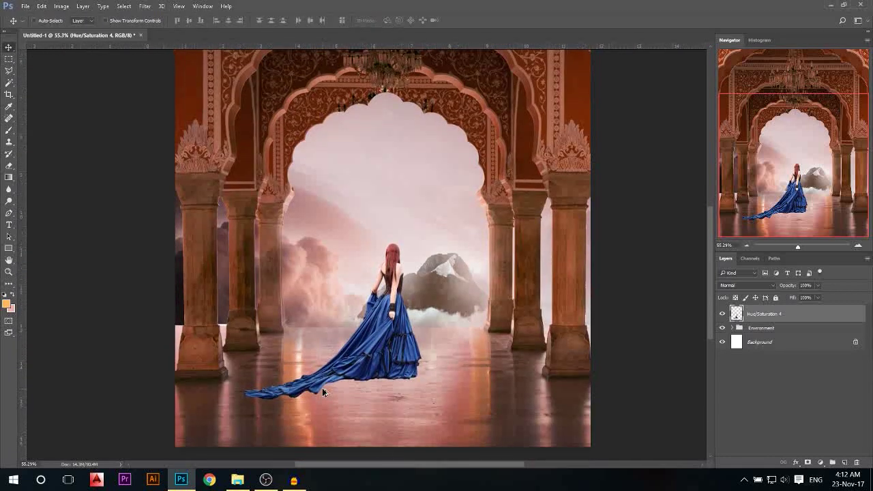
scroll(336, 369, "down", 3)
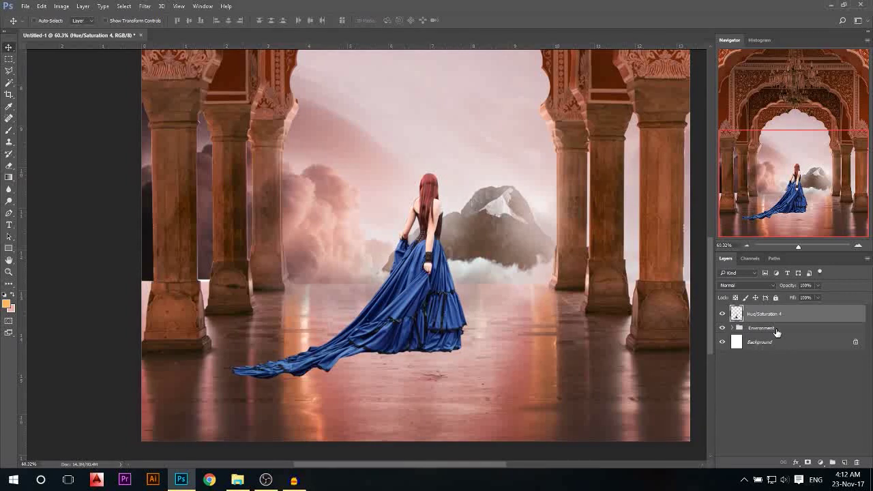
left_click(775, 328)
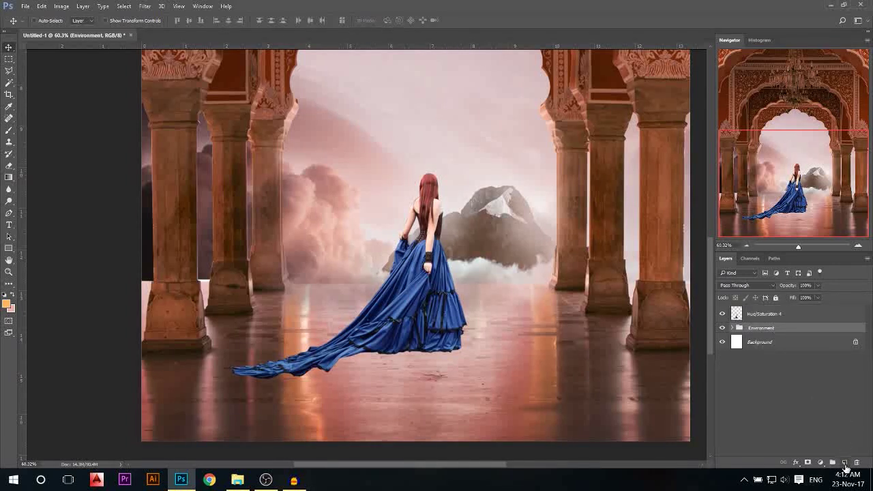
On a new layer above Environment, paint a soft black dab on the floor at 71% opacity.
left_click(845, 463)
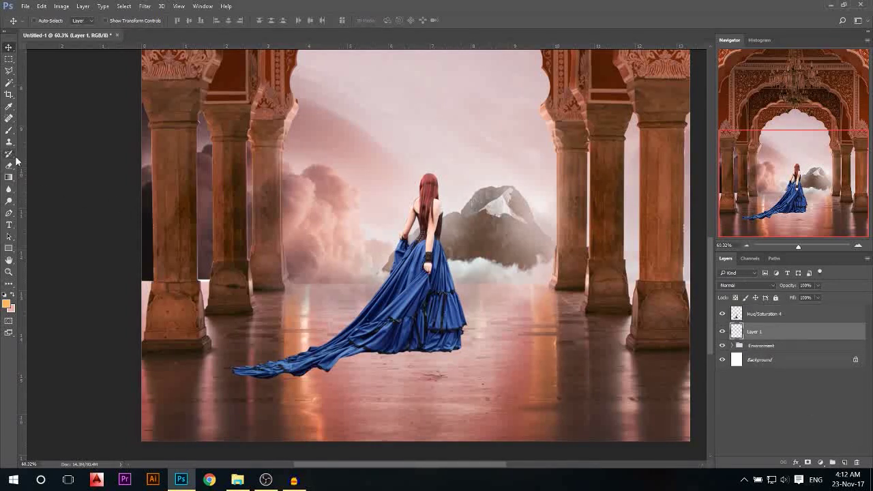
left_click(5, 298)
left_click(9, 130)
right_click(372, 319)
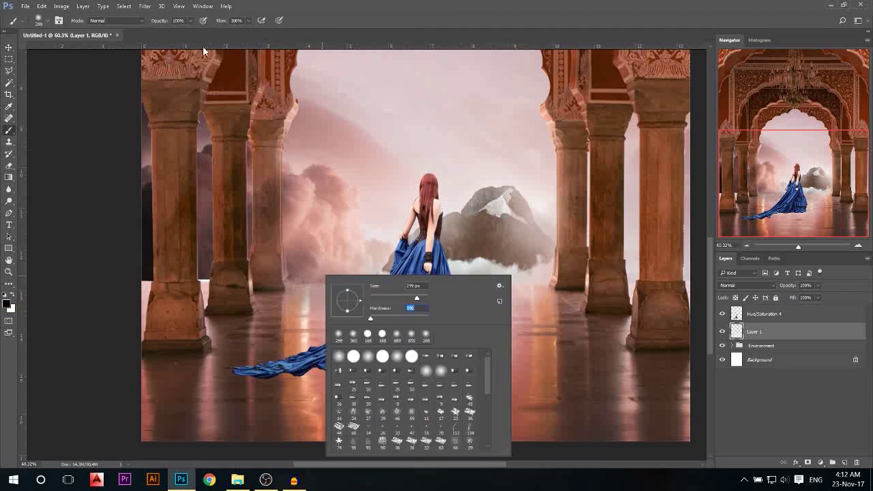
left_click_drag(165, 24, 152, 23)
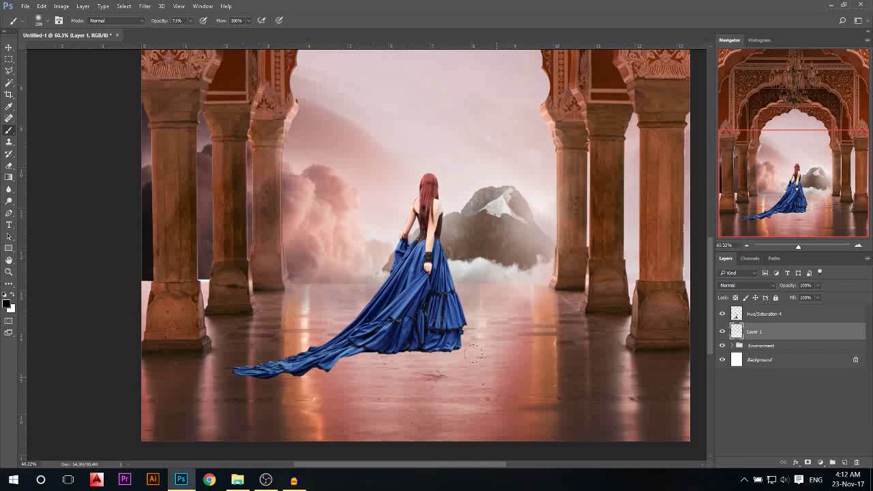
left_click(497, 375)
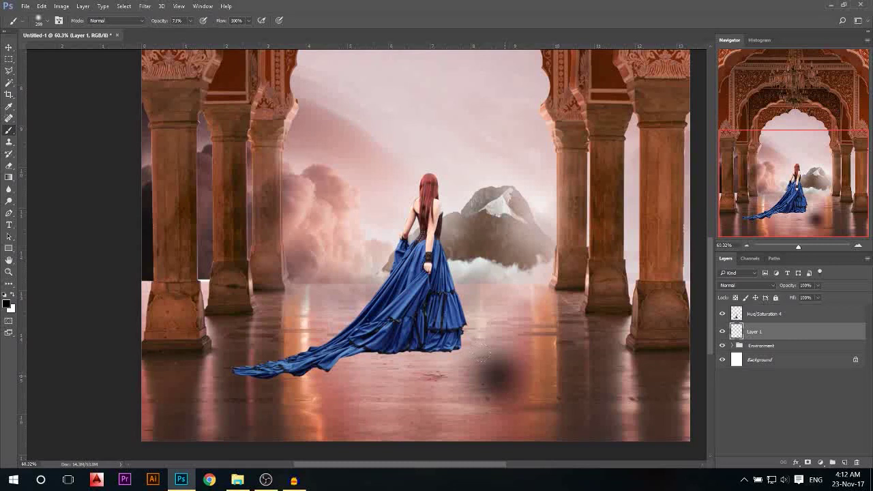
Stretch the dab into a wide flat shadow and move it under the front of the dress.
key("ctrl+t")
left_click_drag(563, 376, 690, 375)
left_click(401, 20)
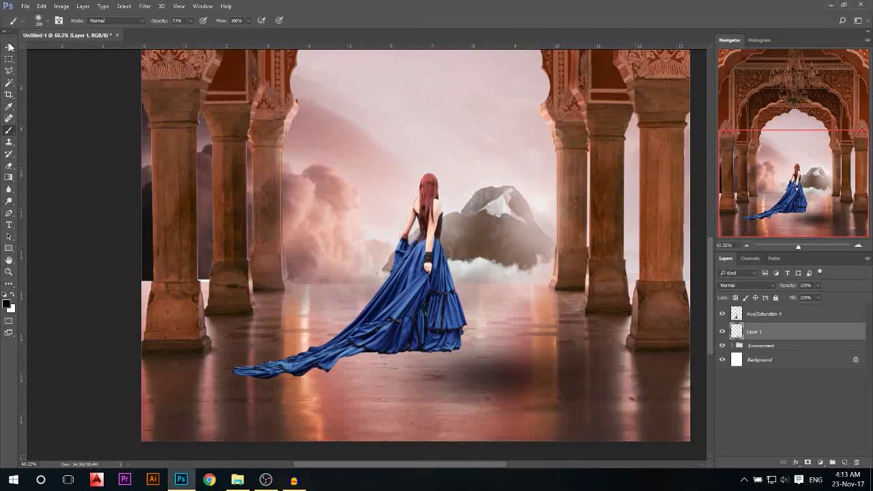
mouse_move(558, 393)
left_mouse_down()
mouse_move(494, 374)
mouse_move(414, 380)
mouse_move(492, 363)
mouse_move(479, 363)
left_mouse_up()
left_click(844, 462)
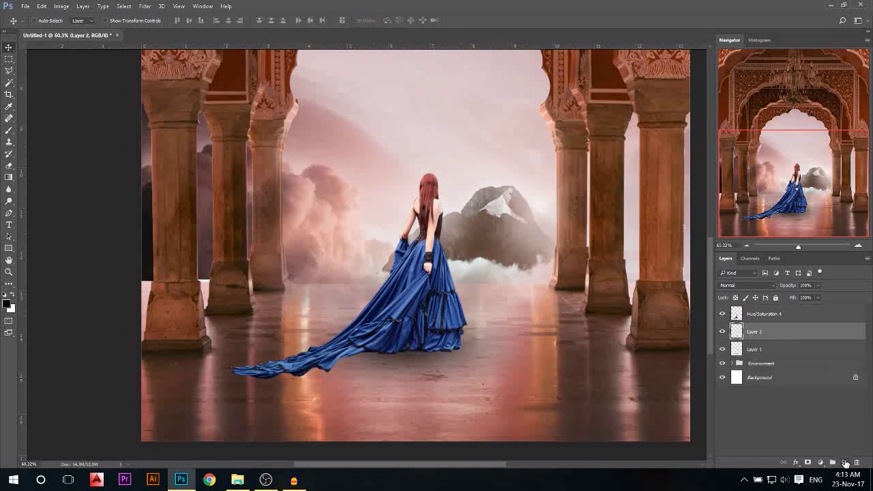
Paint a 160 px soft black dab at 100% opacity, stretch it wide, and place it under the train.
key("b")
key("0")
left_click_drag(372, 372, 347, 365)
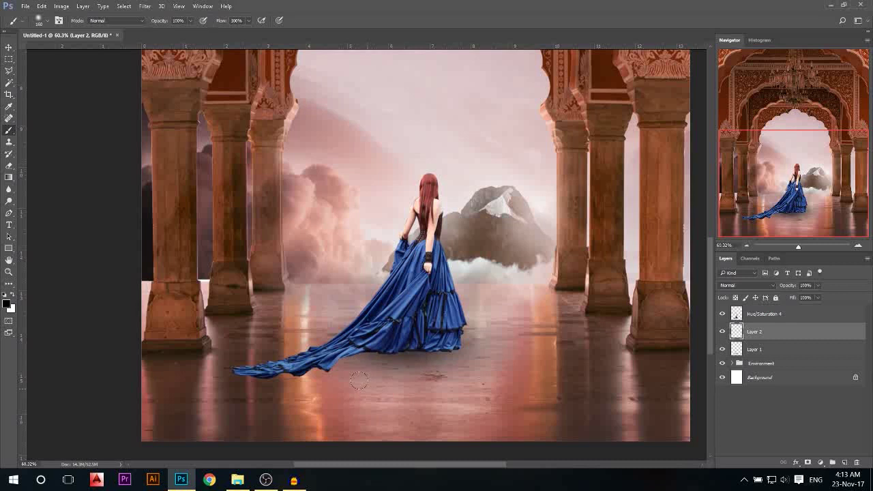
left_click(368, 389)
key("ctrl+t")
left_click_drag(403, 391, 484, 384)
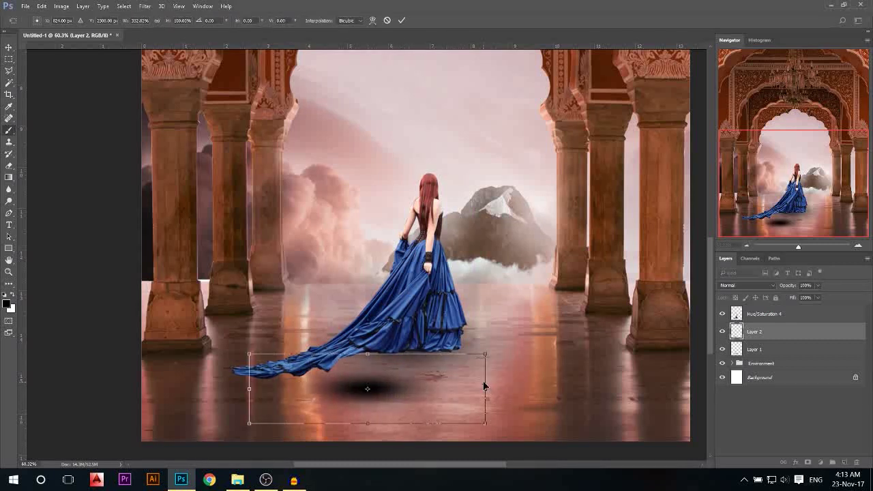
key("Return")
left_click_drag(384, 382, 309, 370)
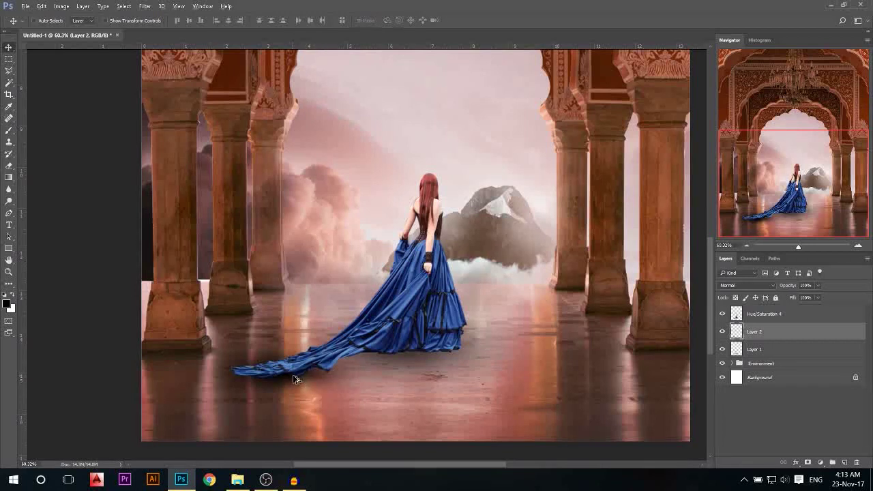
left_click_drag(294, 377, 370, 398)
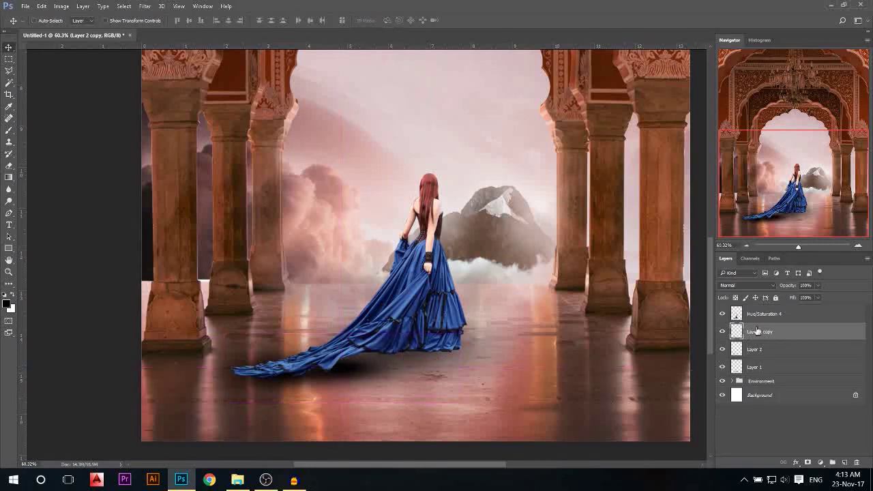
Rotate the train shadow so it follows the angle of the train.
key("ctrl+t")
left_click_drag(565, 342, 557, 308)
left_click_drag(369, 371, 364, 361)
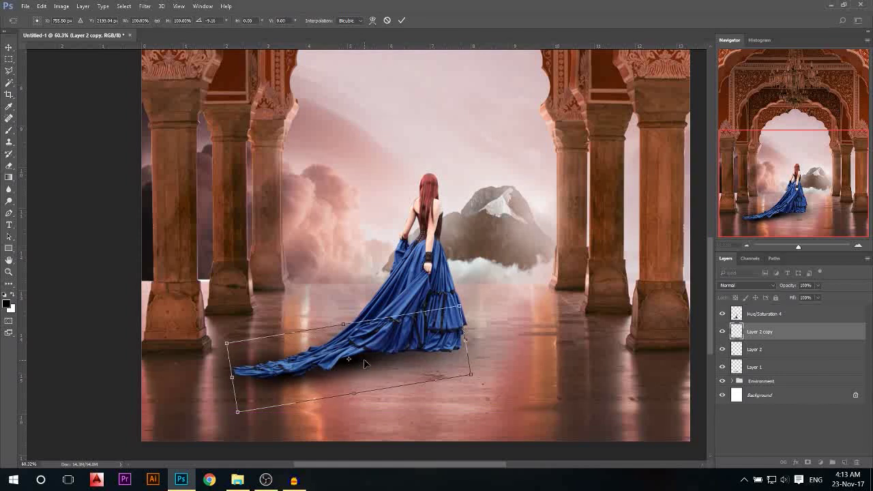
left_click_drag(539, 332, 548, 304)
left_click_drag(417, 340, 413, 342)
key("Return")
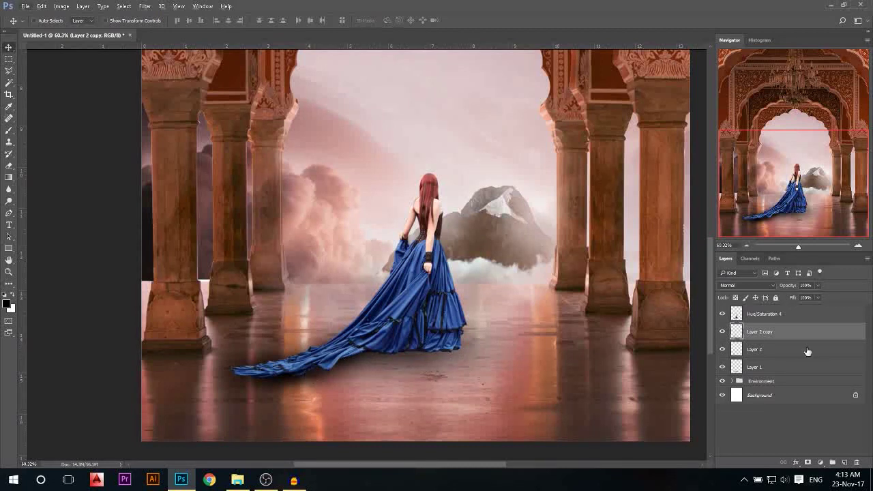
Duplicate the shadow to the right and rotate the copy clockwise toward the dress.
left_click_drag(328, 353, 506, 344)
key("ctrl+t")
left_click_drag(549, 300, 604, 318)
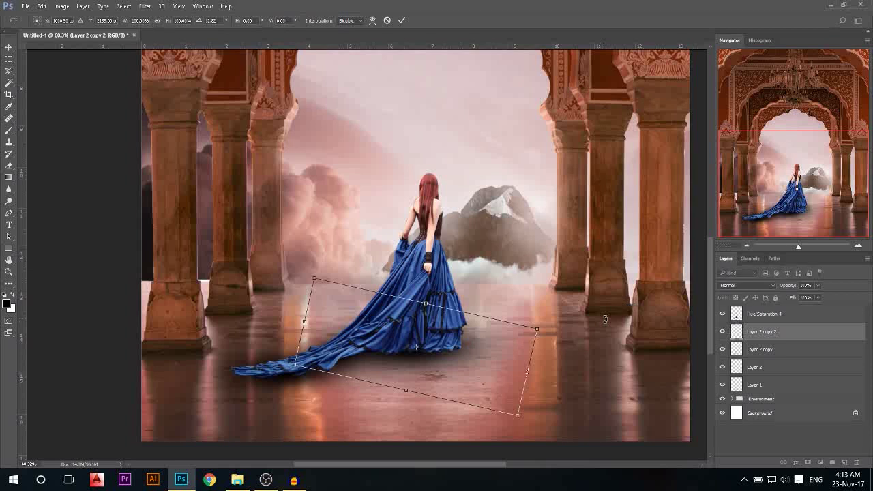
key("Return")
scroll(361, 383, "up", 1)
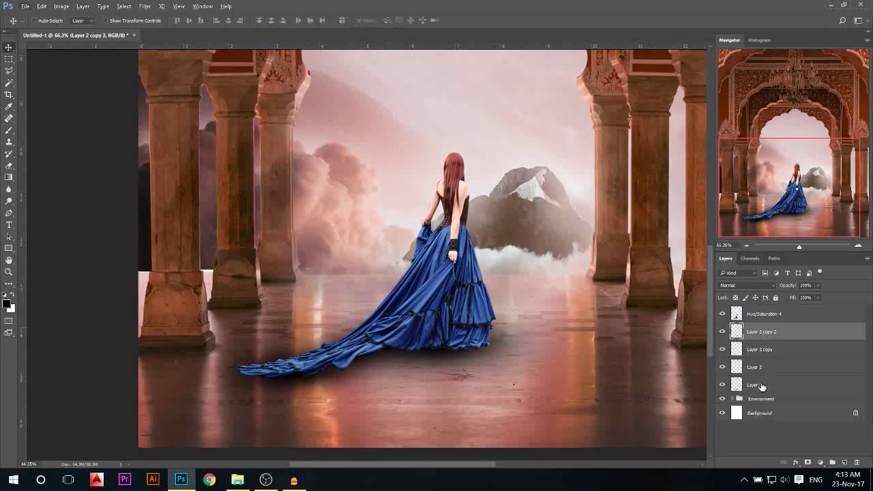
Merge the shadow layers into one and erase the excess shadow left of the dress.
left_click(762, 386, "shift")
right_click(766, 348)
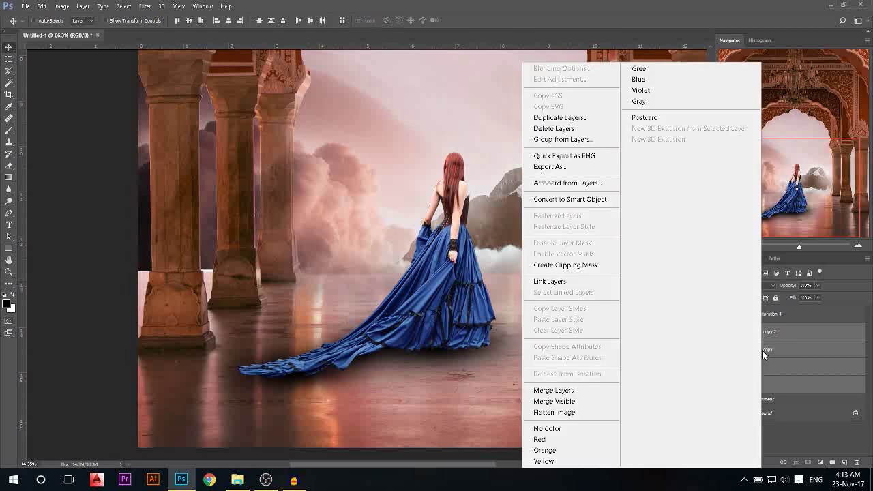
left_click(568, 391)
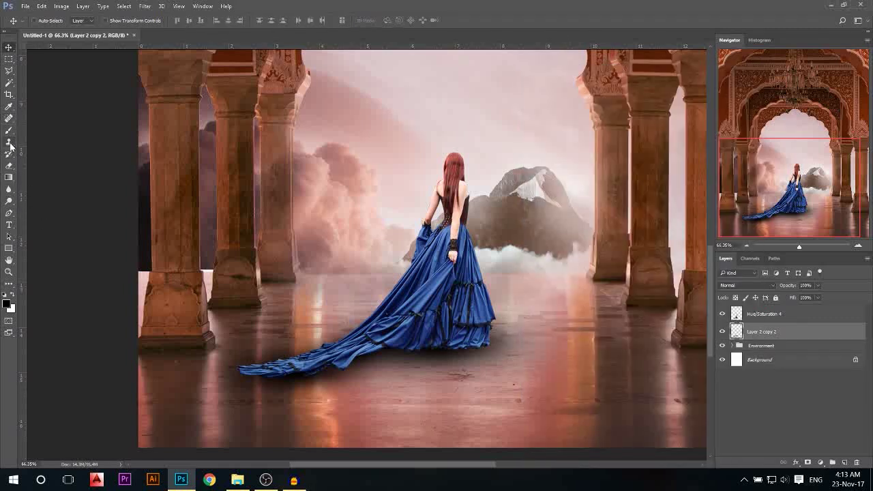
left_click(10, 168)
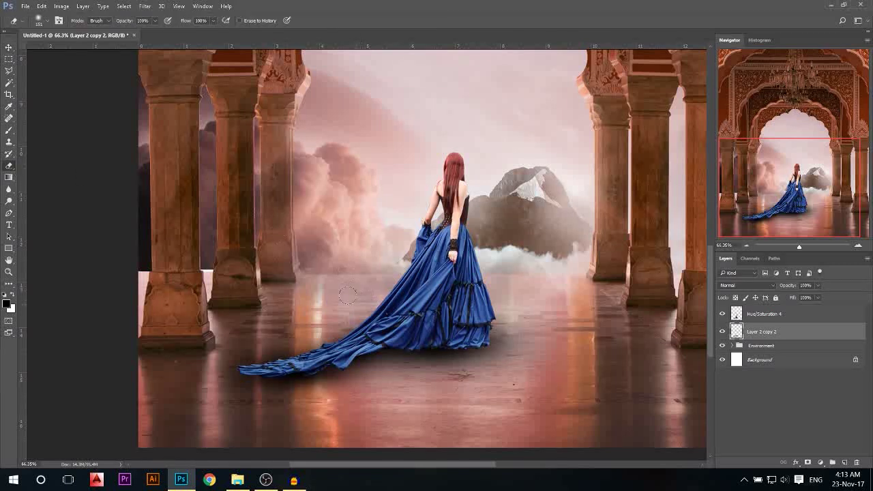
right_click(320, 293, "alt")
mouse_move(328, 310)
left_mouse_down()
mouse_move(293, 355)
mouse_move(240, 336)
left_mouse_up()
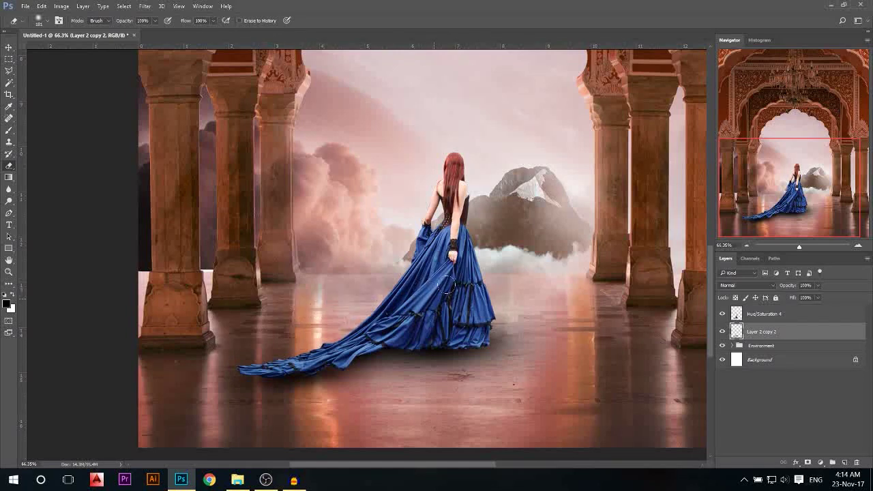
Fade the merged shadow layer to 92% opacity and select the Hue/Saturation 4 layer.
scroll(391, 308, "down", 4)
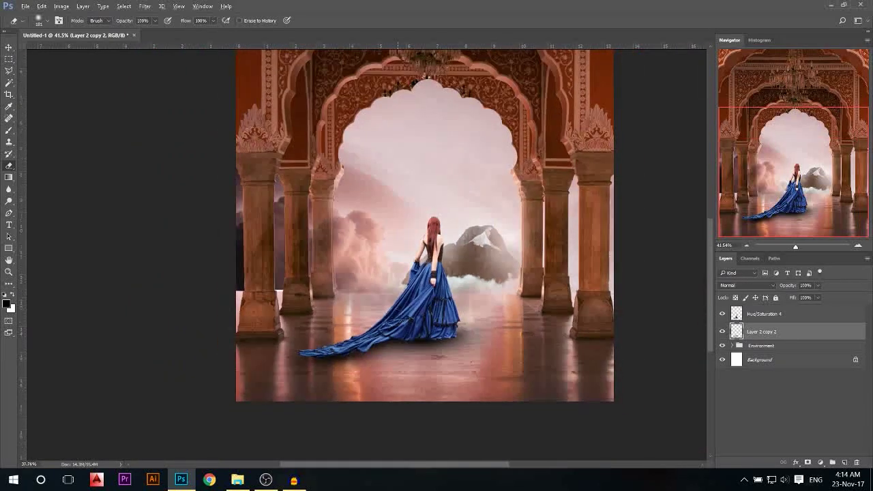
scroll(446, 337, "up", 1)
left_click_drag(796, 288, 795, 288)
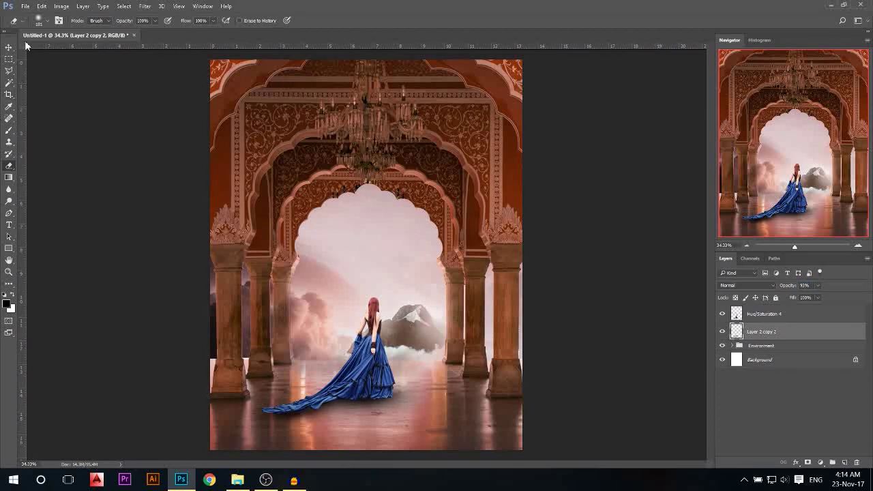
left_click(8, 47)
left_click(757, 314)
scroll(287, 414, "up", 1)
Add a new layer clipped to Hue/Saturation 4 and choose an orange foreground colour.
scroll(288, 417, "down", 1)
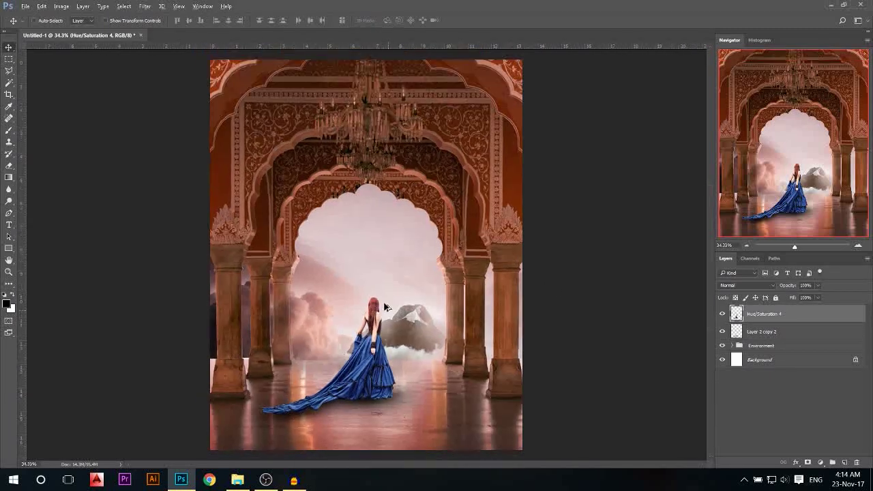
left_click(844, 463)
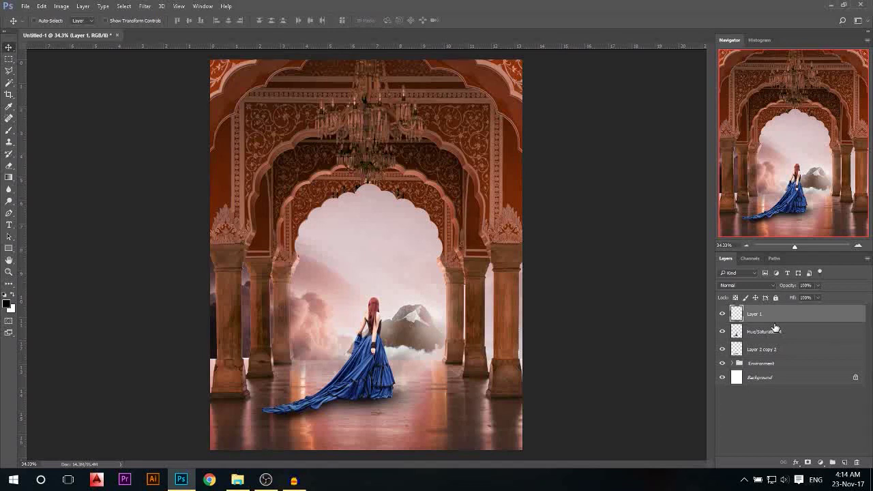
left_click(783, 321, "alt")
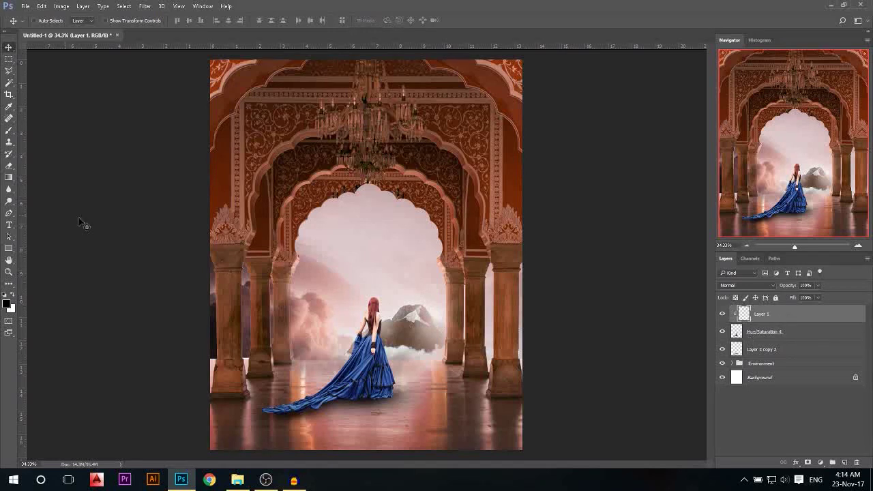
left_click(9, 130)
left_click(6, 303)
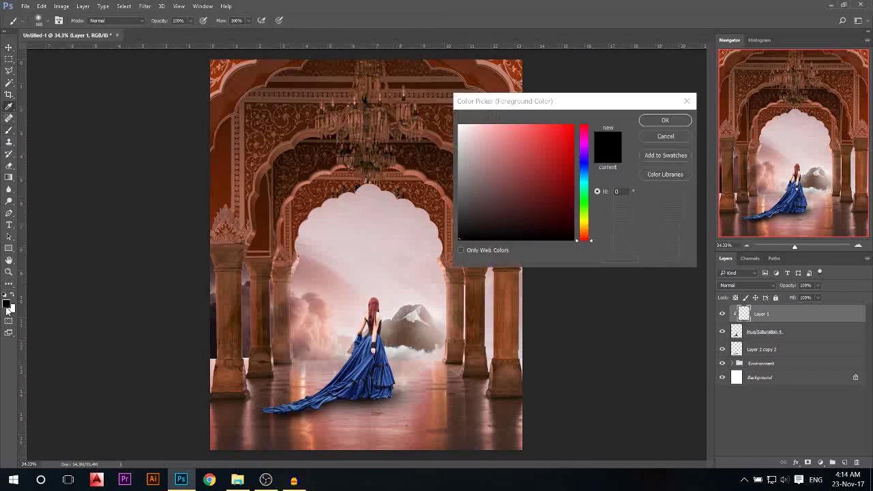
left_click_drag(560, 133, 561, 125)
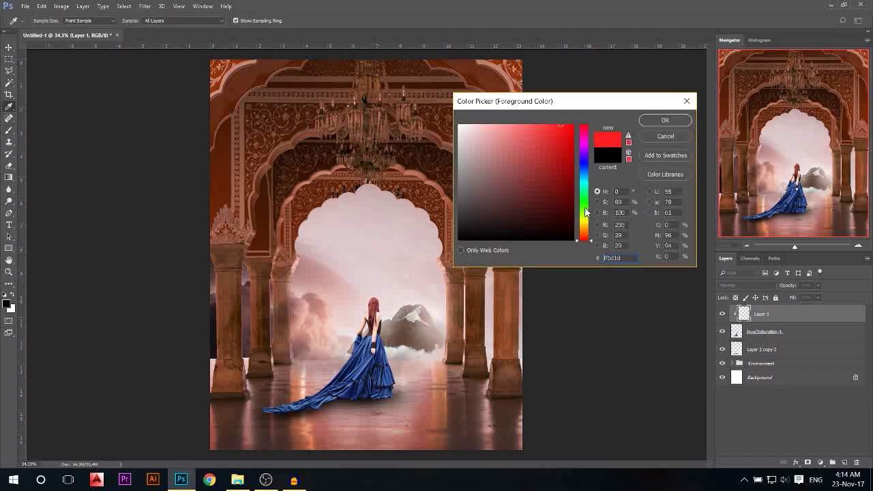
left_click_drag(583, 238, 583, 233)
left_click(665, 120)
Paint orange along the dress hem and set the layer's blend mode to Color.
left_click_drag(394, 394, 268, 413)
left_click(745, 285)
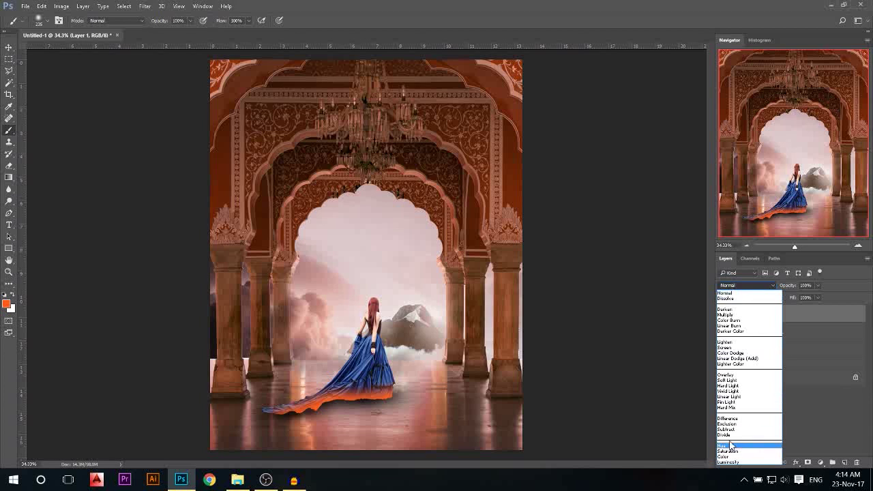
left_click(736, 457)
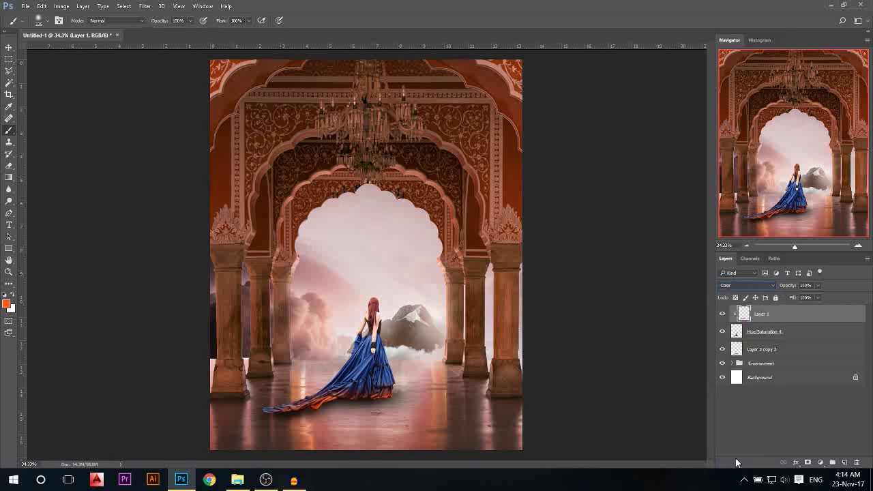
left_click(9, 46)
scroll(353, 425, "up", 1)
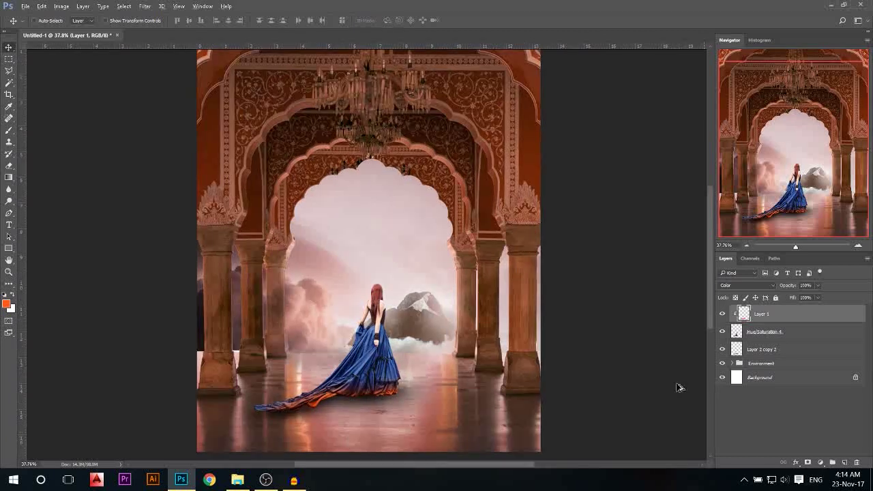
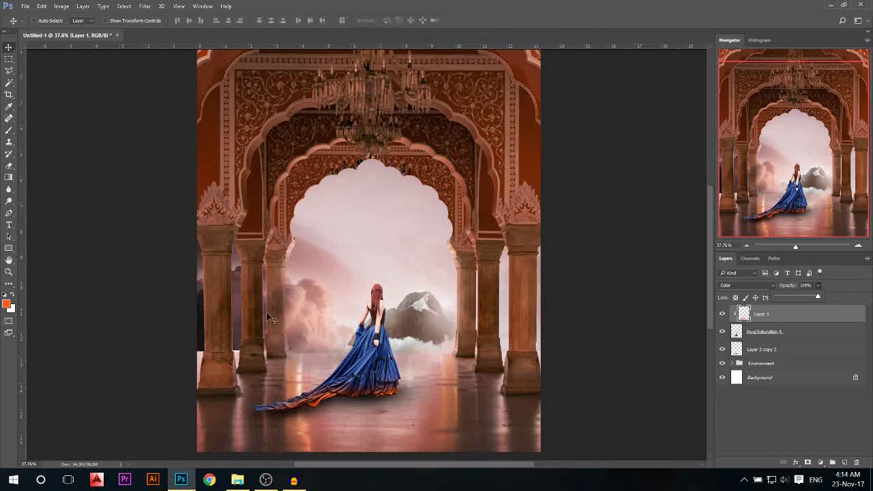
Set Layer 1 opacity to 43%, then add Layer 2 clipped onto Layer 1.
left_click(785, 295)
left_click(45, 81)
scroll(348, 320, "up", 1)
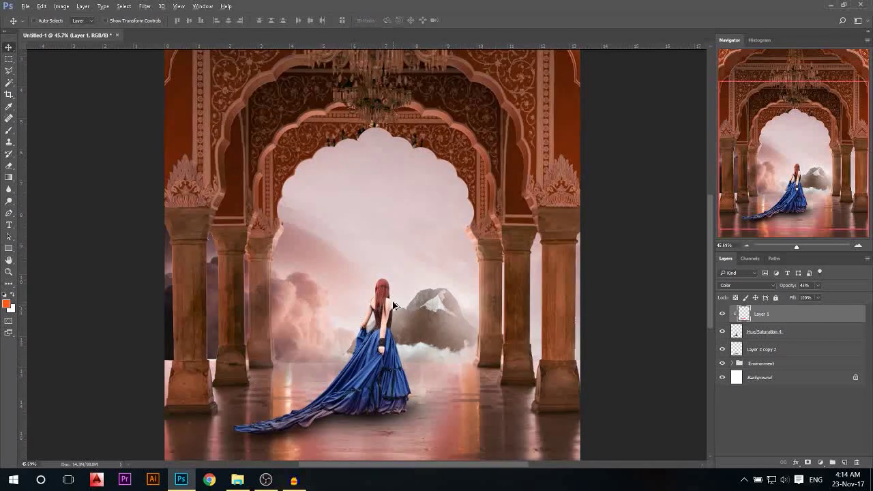
left_click(845, 462)
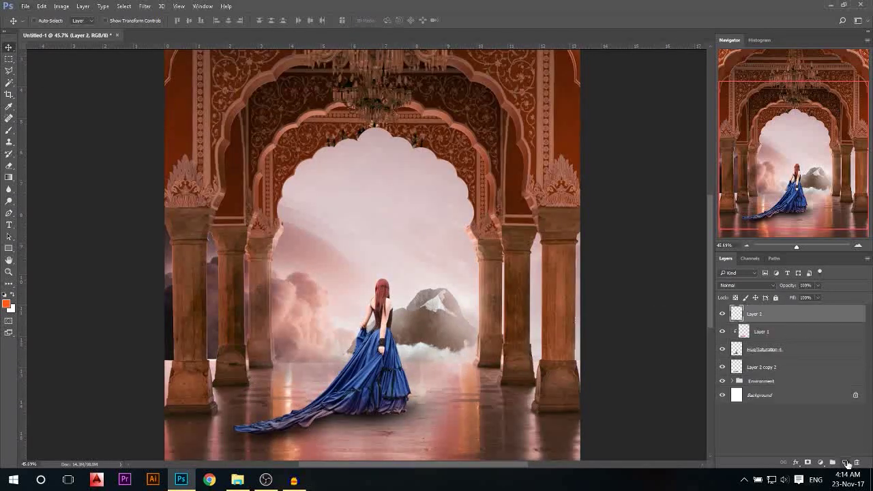
left_click(771, 323, "alt")
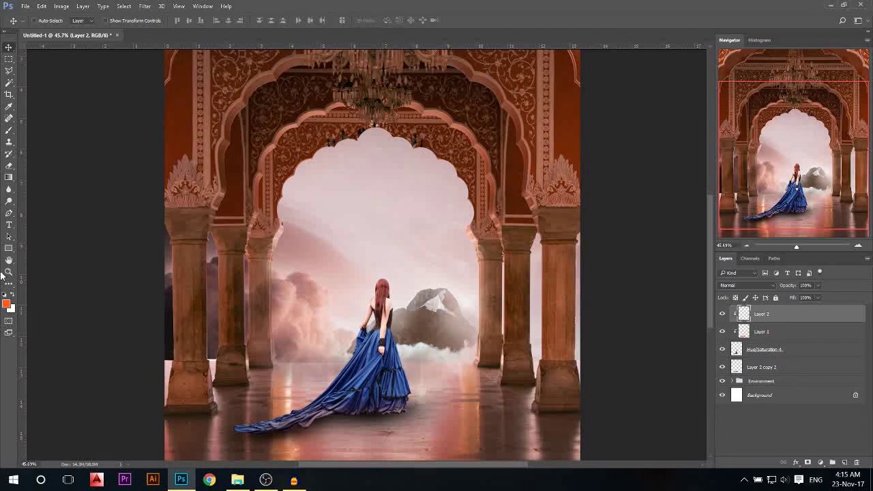
Pick a light peach colour and brush a soft glow beside the dress.
left_click(7, 305)
left_click_drag(529, 131, 513, 127)
left_click(665, 121)
left_click(9, 129)
right_click(403, 316, "alt")
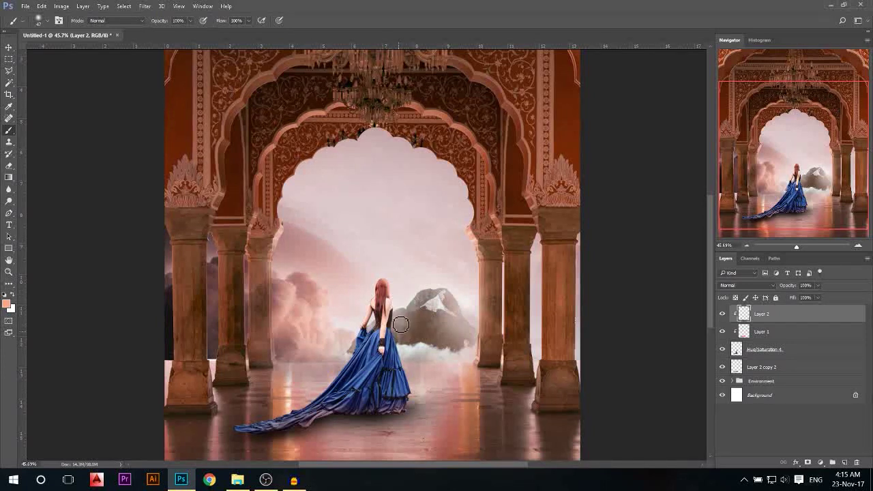
left_click_drag(405, 347, 417, 409)
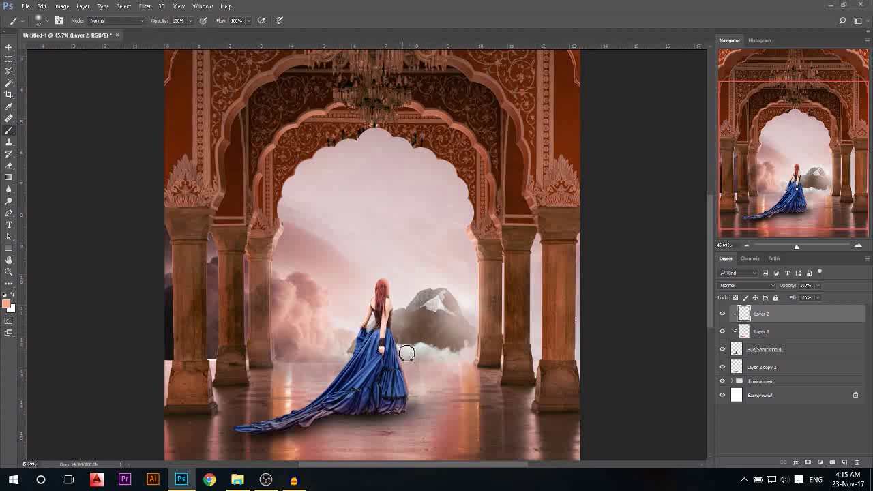
Set Layer 2 to Overlay blending and toggle its visibility to compare the effect.
left_click(747, 286)
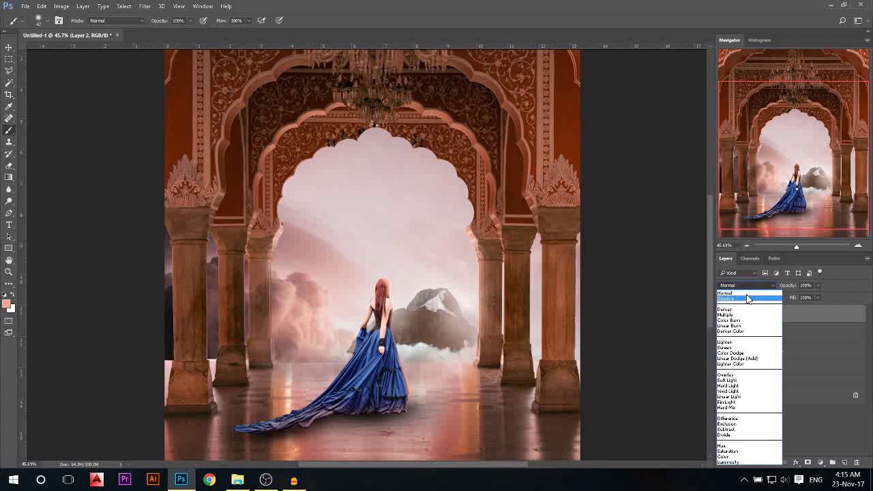
left_click(733, 379)
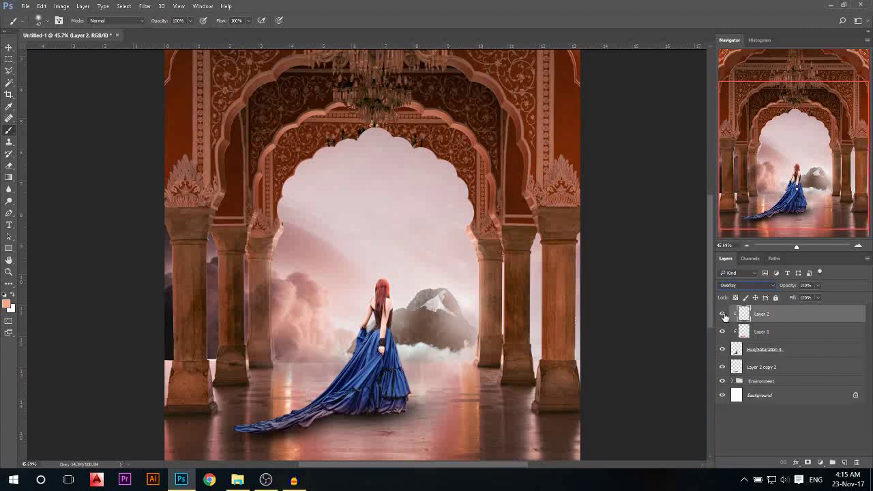
left_click(723, 314)
left_click(722, 314)
left_click(722, 314)
left_click(724, 315)
left_click(724, 314)
left_click(724, 314)
left_click(9, 47)
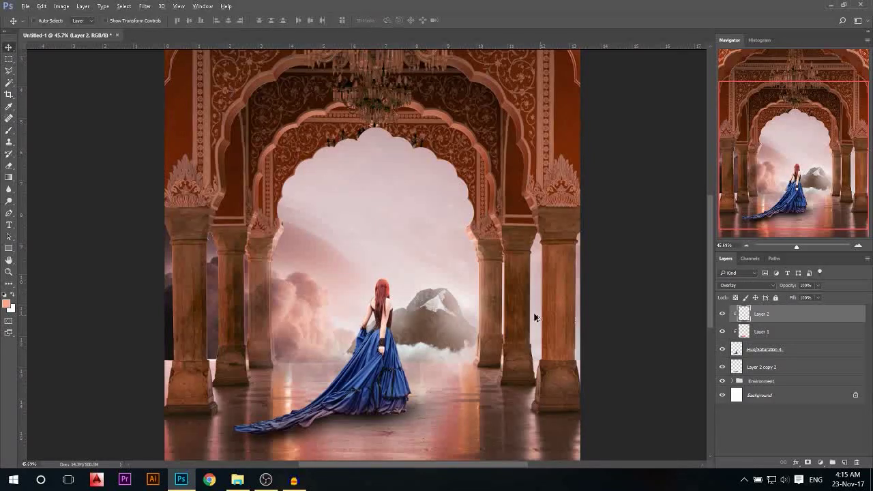
scroll(412, 278, "down", 2)
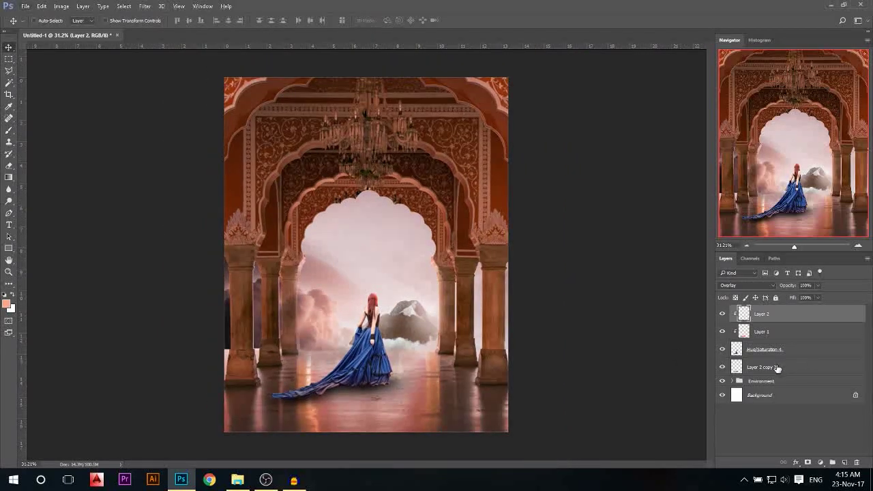
Group Layer 2 through Layer 2 copy 2 with Ctrl+G and name the group 'Model'.
left_click(777, 369, "shift")
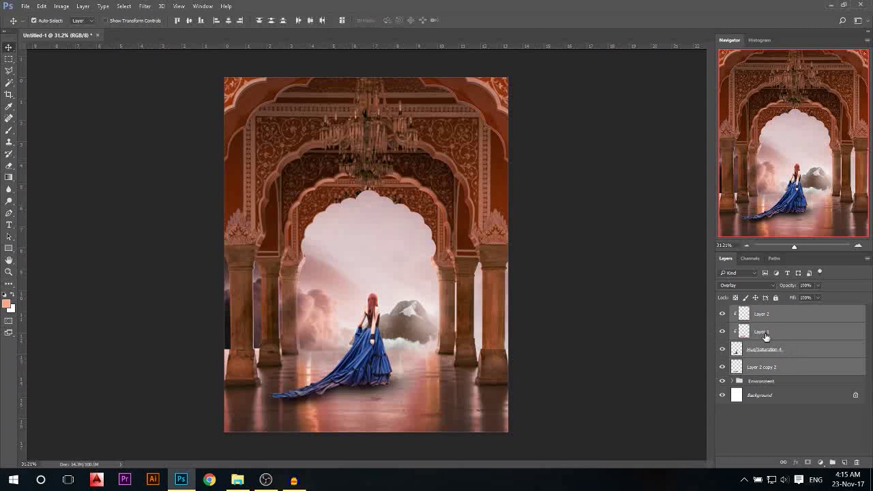
key("ctrl+g")
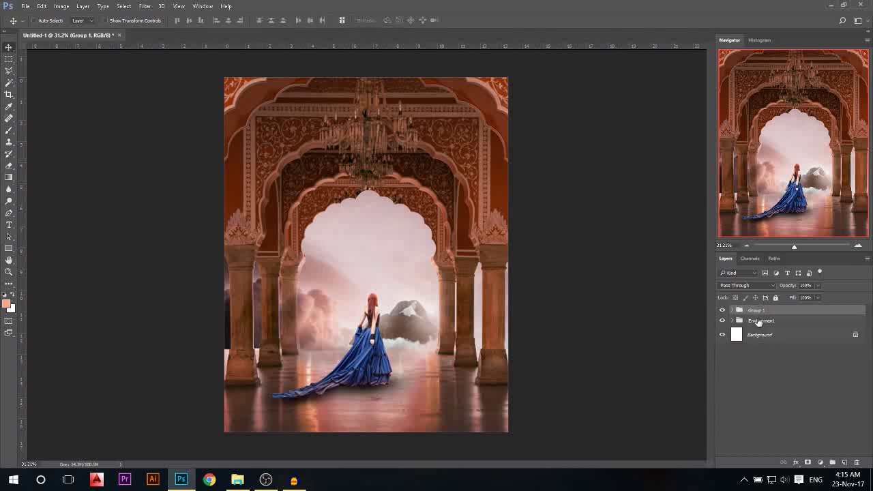
double_click(756, 312)
type("Model")
key("Return")
scroll(387, 319, "up", 1)
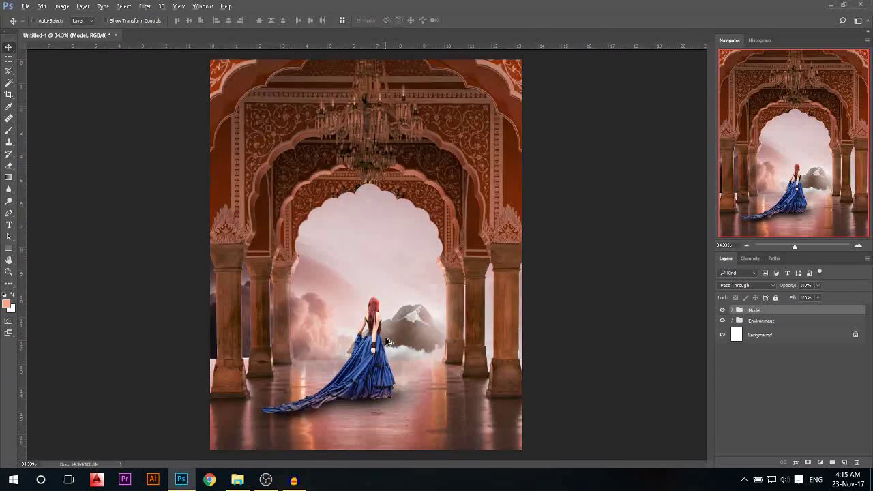
left_click(821, 463)
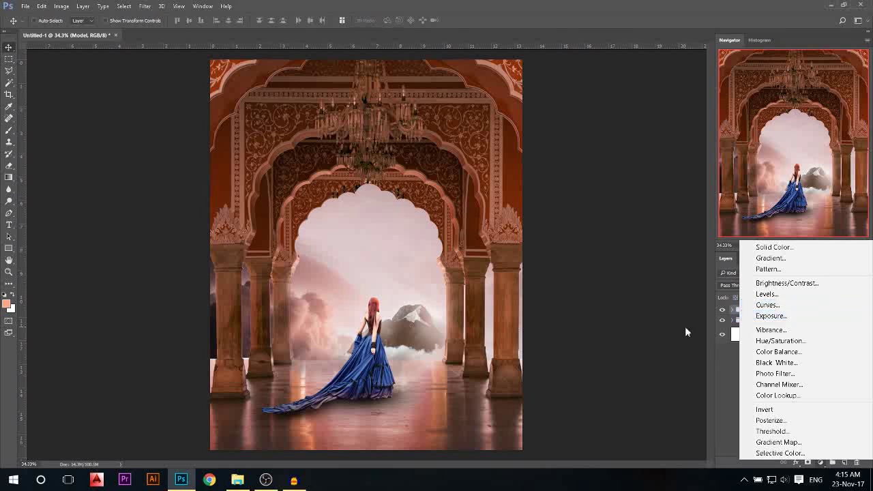
Add a Curves layer, lowering a shadow point and moving the white point left, then compare.
left_click(770, 305)
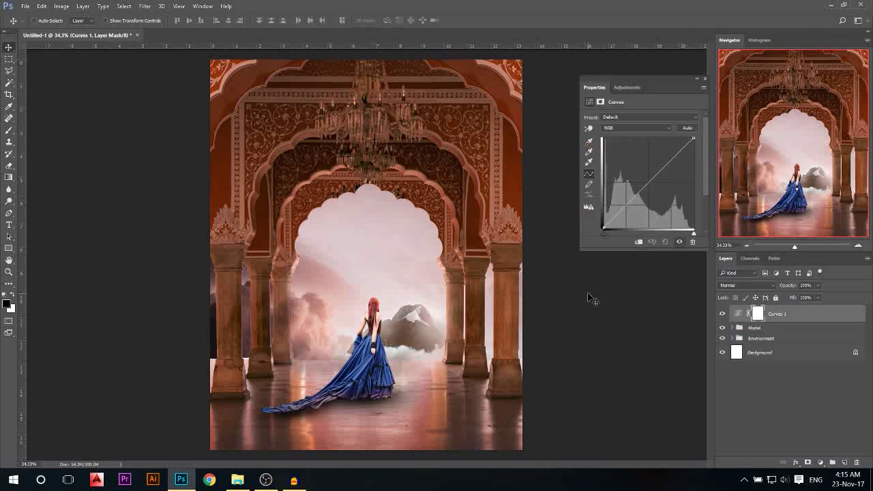
left_click(626, 205)
left_click_drag(626, 205, 628, 210)
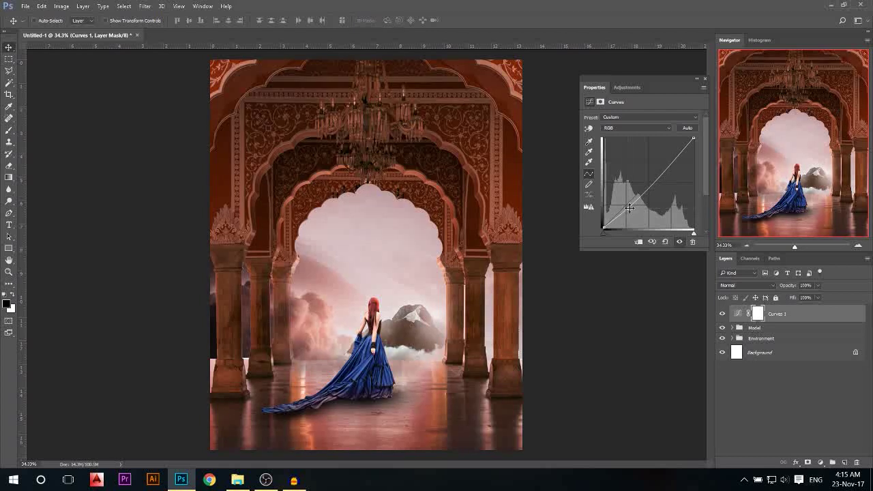
left_click_drag(693, 139, 690, 139)
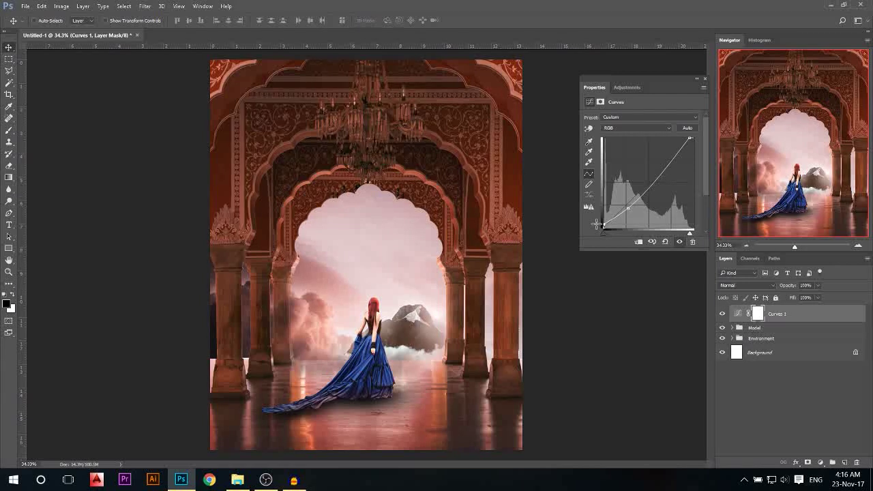
left_click(704, 79)
left_click(723, 314)
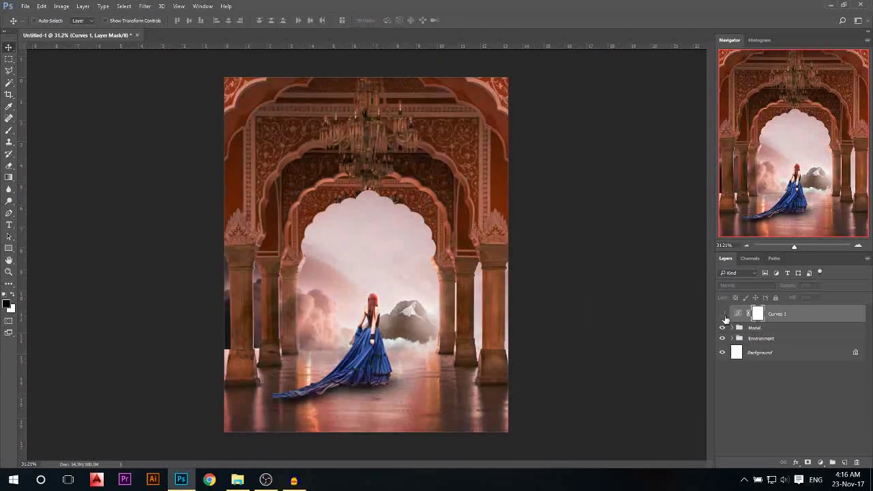
Duplicate Curves 1 and paint black on the copy's mask around the model and mountain.
left_click(722, 314)
left_click(724, 315)
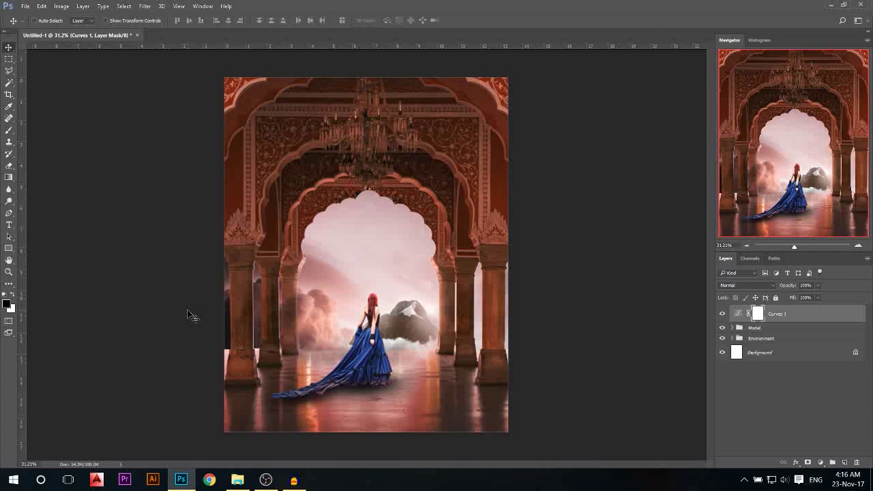
key("ctrl+j")
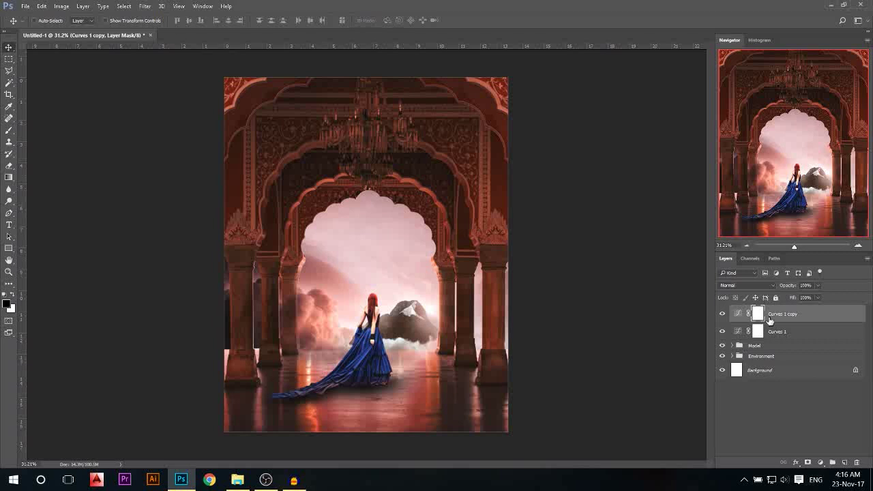
left_click(9, 132)
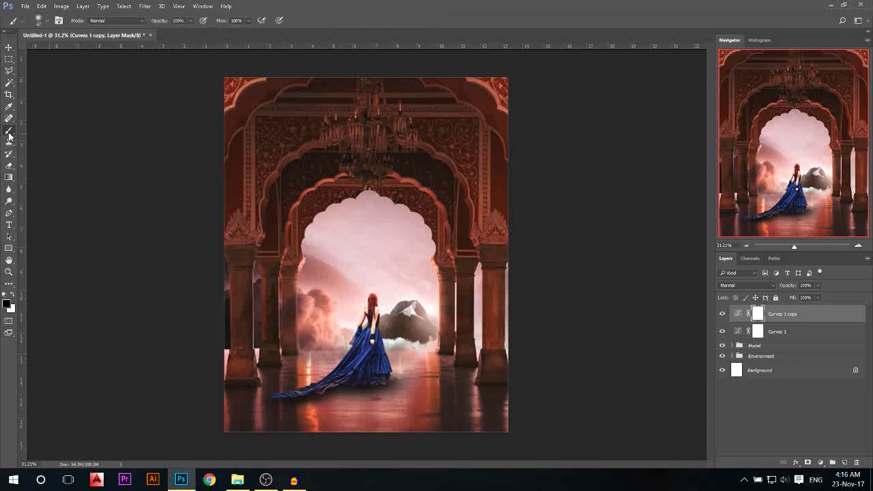
mouse_move(304, 285)
left_mouse_down()
mouse_move(359, 284)
mouse_move(342, 264)
left_mouse_up()
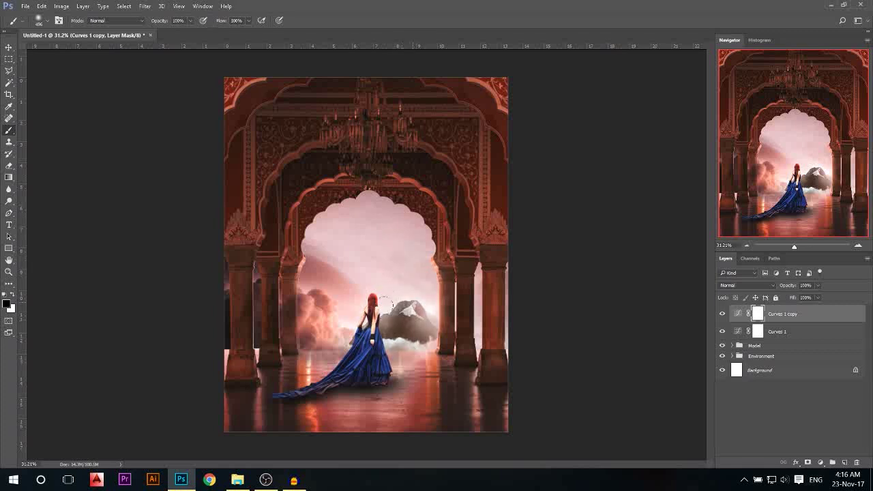
left_click_drag(403, 292, 390, 326)
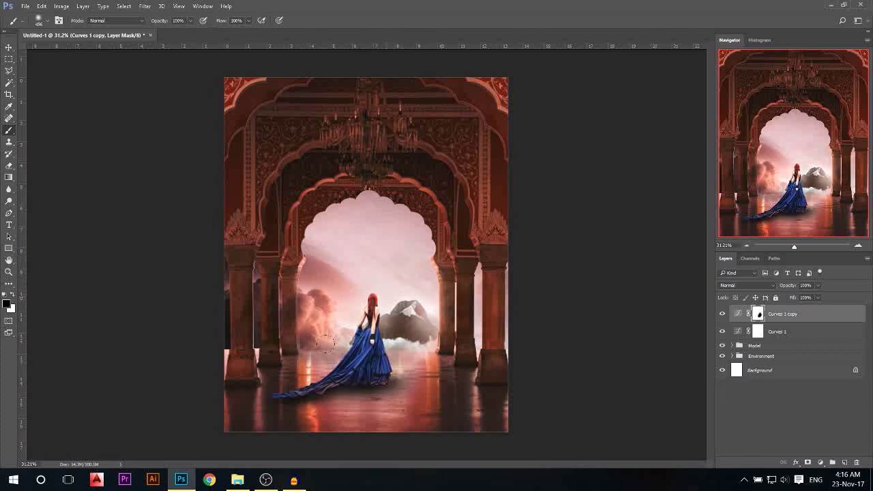
left_click_drag(360, 297, 402, 312)
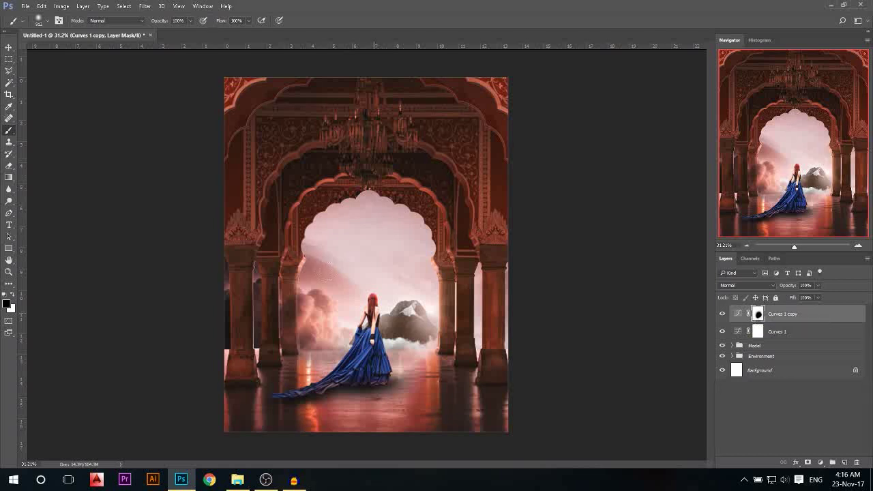
Add a brightening Curves 2 layer and invert its mask with Ctrl+I to hide it.
left_click(821, 463)
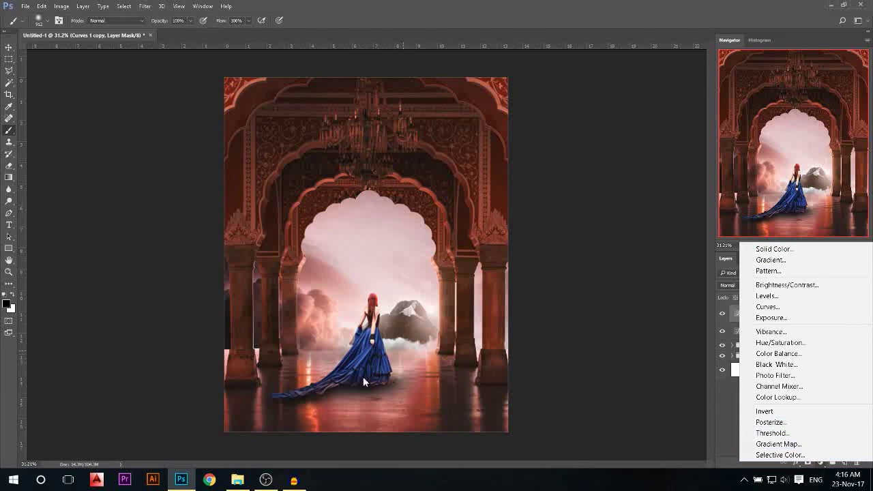
left_click(785, 311)
left_click_drag(650, 181, 644, 178)
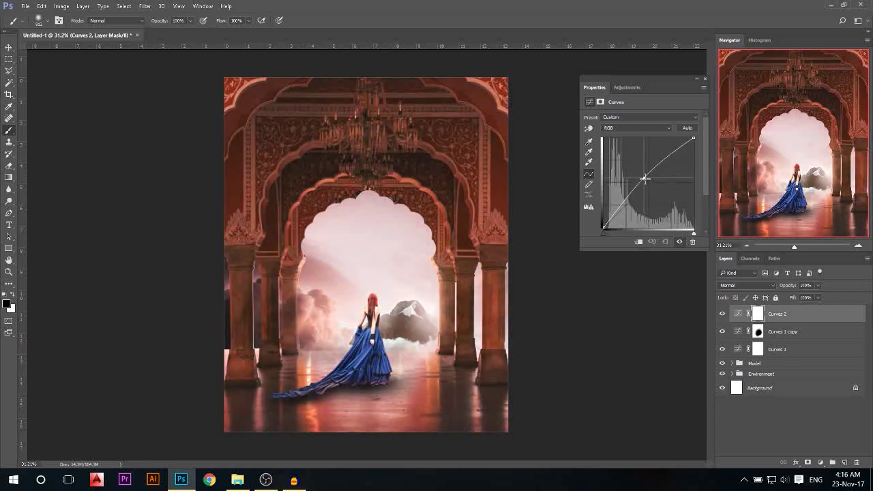
left_click(705, 79)
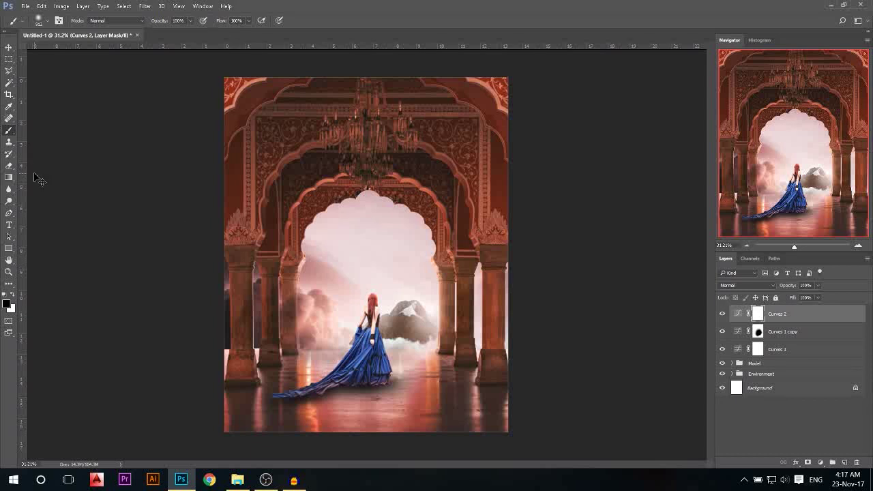
key("ctrl+i")
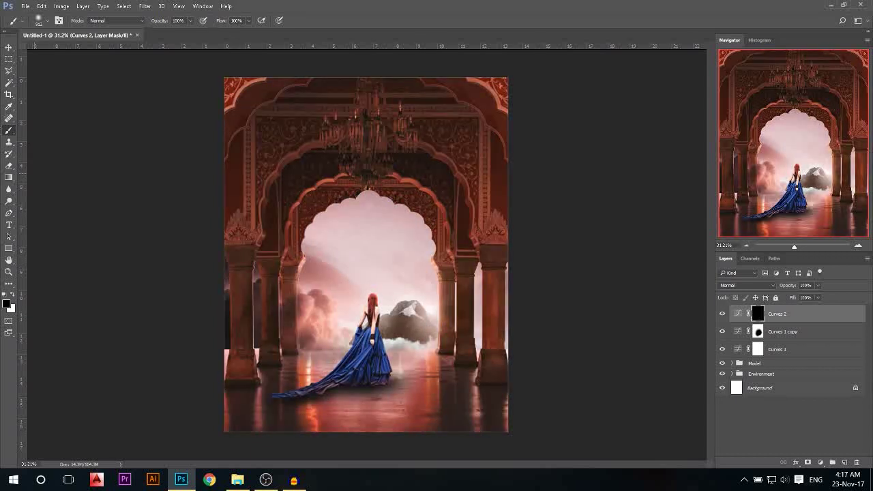
Paint white at 53% brush opacity onto the clouds left and right of the model.
left_click(12, 295)
left_click_drag(164, 21, 149, 23)
left_click_drag(326, 361, 308, 320)
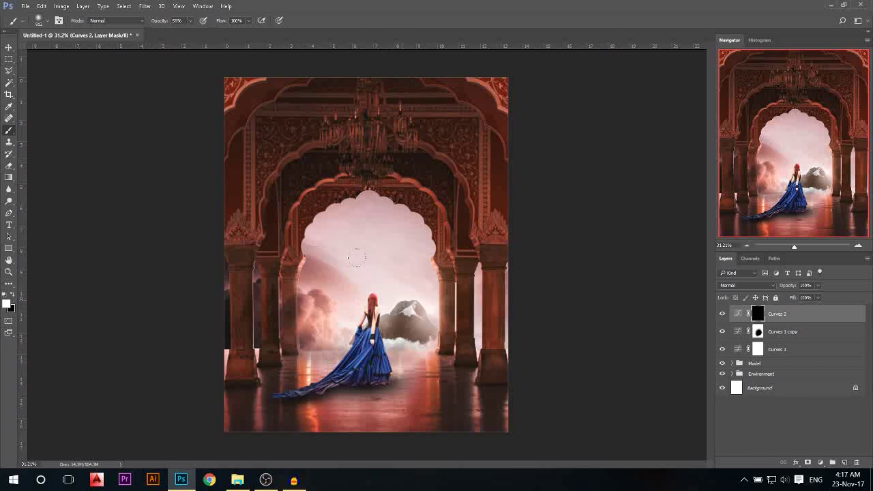
left_click_drag(372, 263, 380, 276)
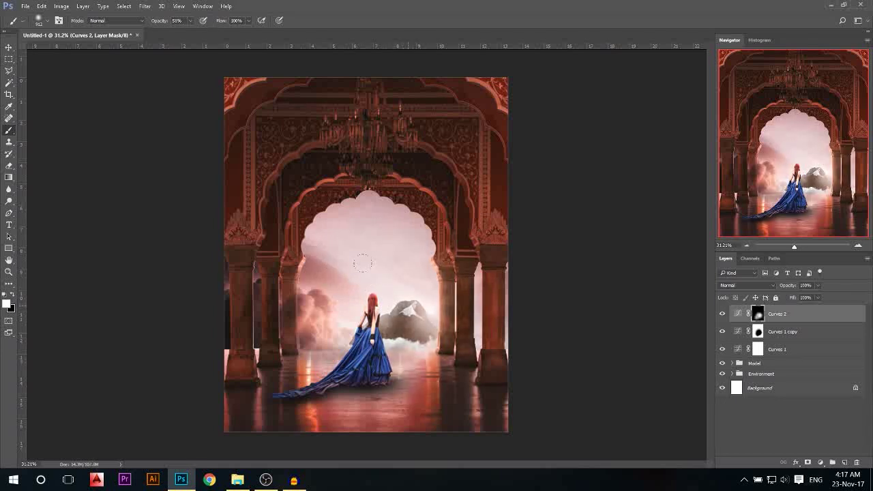
Brighten more left clouds, group the three Curves layers as 'Color Grading', and stamp visible into Layer 3.
left_click_drag(309, 290, 315, 312)
left_click(790, 350, "shift")
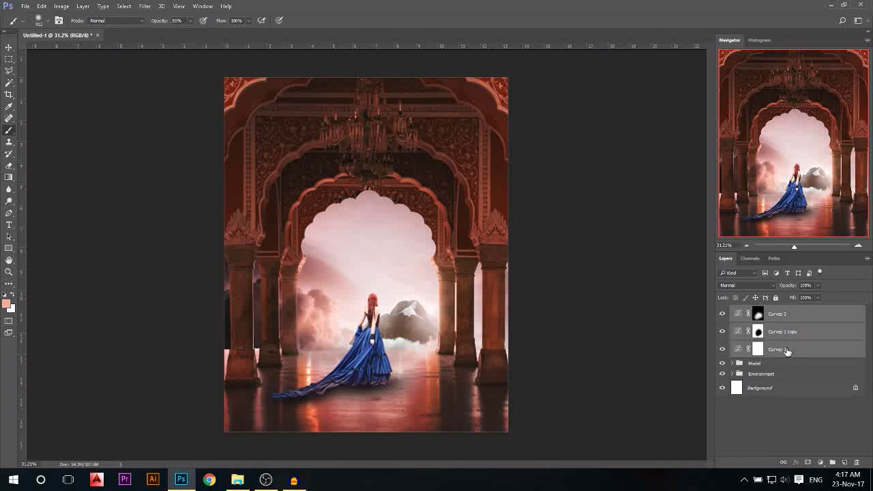
key("ctrl+g")
double_click(758, 310)
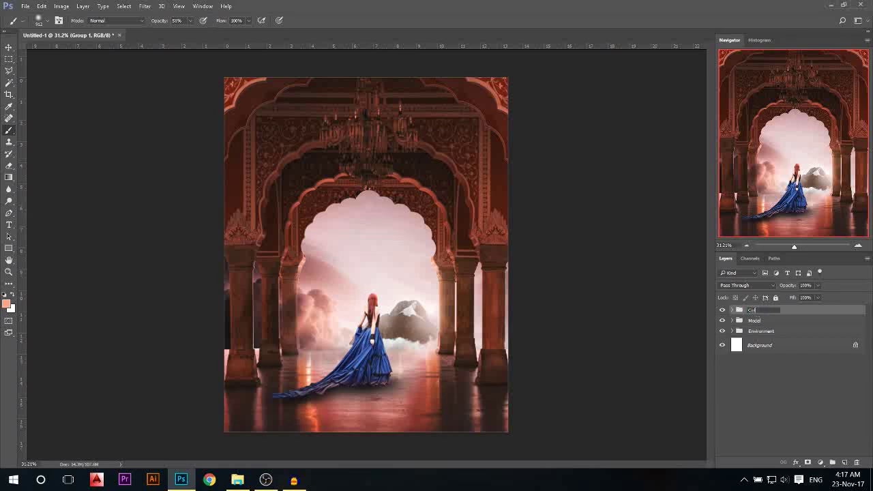
type("Color Grading")
key("Return")
left_click_drag(758, 314, 686, 304)
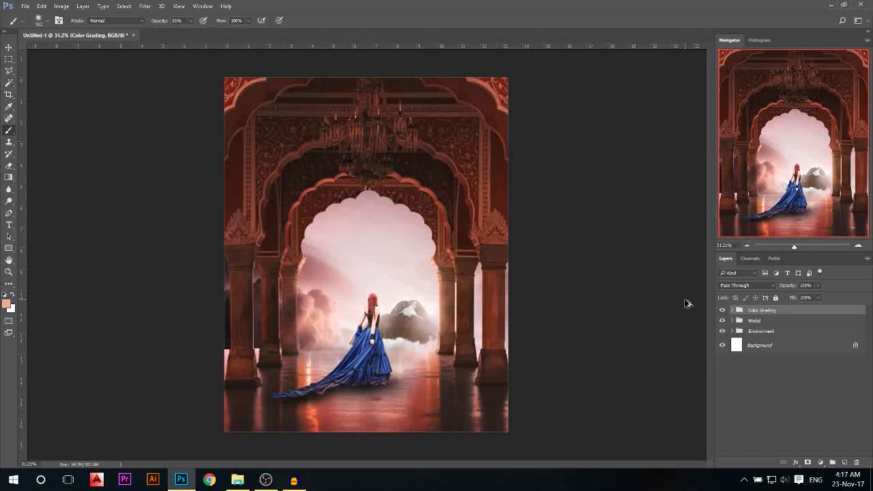
key("ctrl+shift+alt+e")
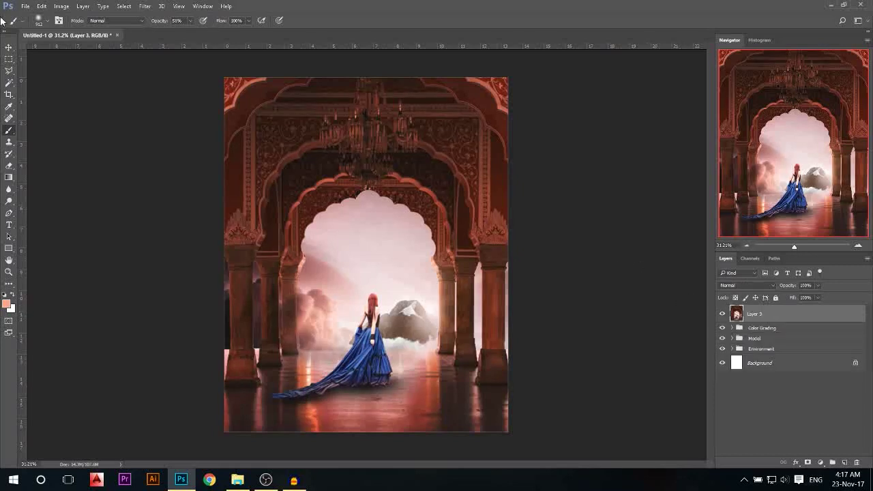
Undo an accidental move of Layer 3 and open it in a widened Camera Raw Filter.
left_click(9, 47)
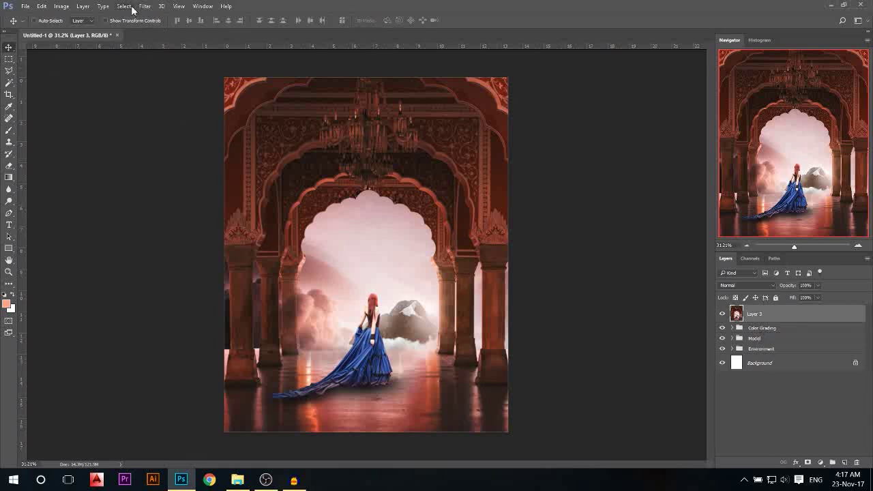
left_click_drag(333, 238, 386, 264)
key("ctrl+z")
left_click(145, 7)
left_click(183, 72)
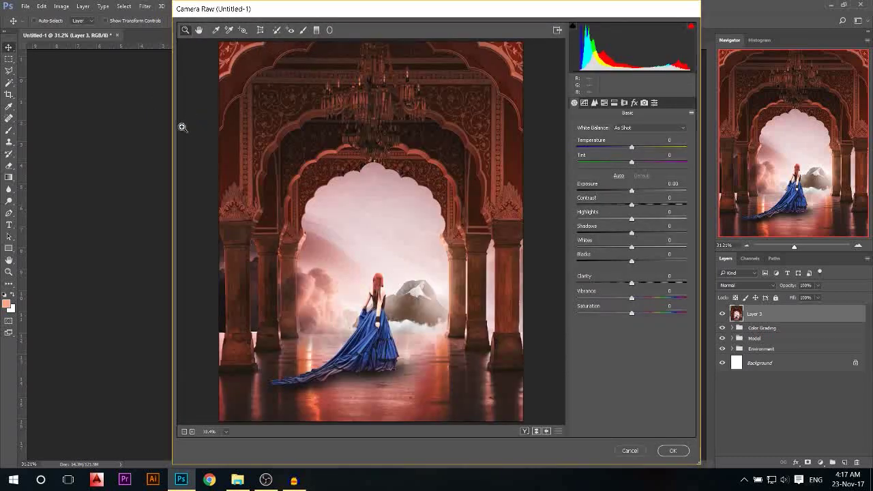
left_click_drag(173, 133, 96, 133)
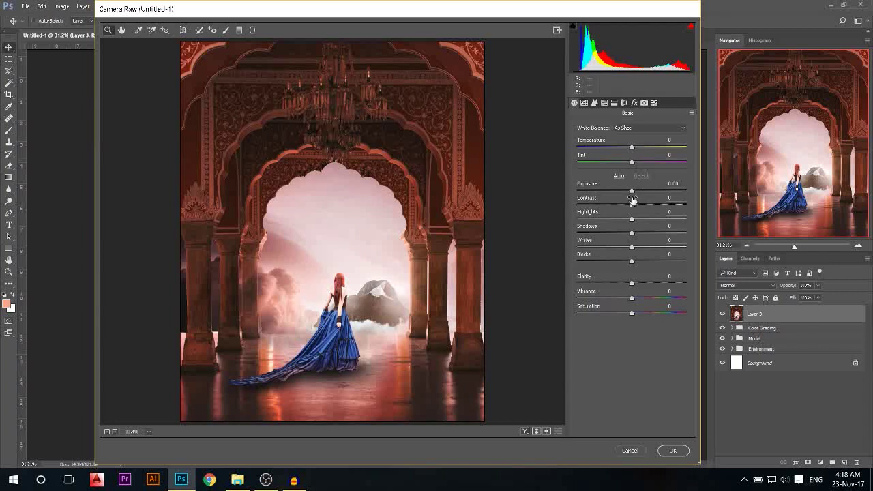
Set Contrast to +11, Highlights to -19 and Clarity to about -15.
left_click_drag(632, 200, 638, 200)
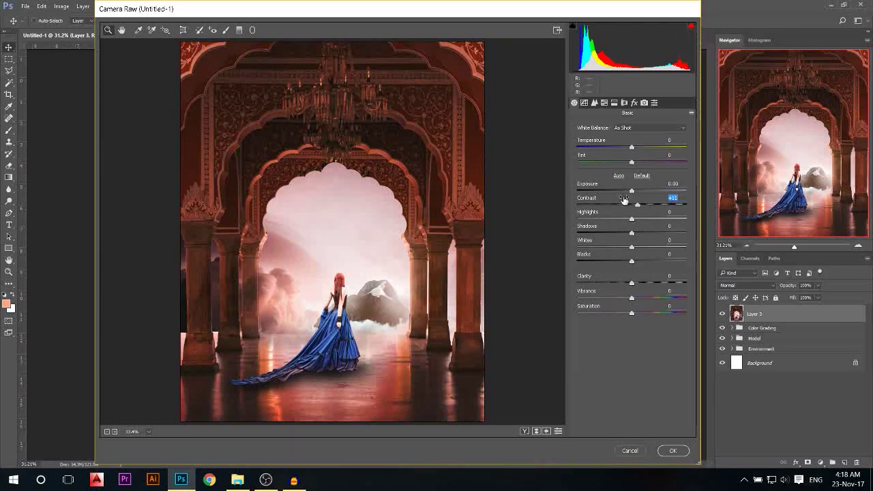
left_click_drag(632, 219, 622, 217)
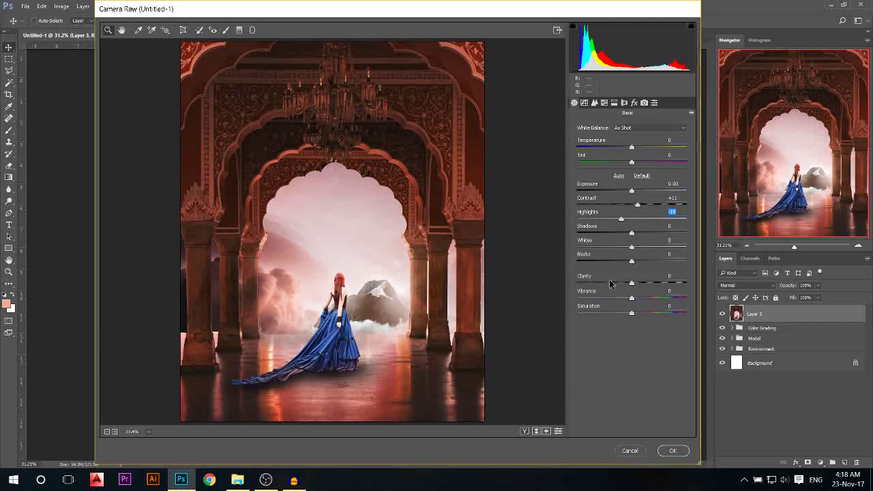
left_click_drag(632, 282, 657, 279)
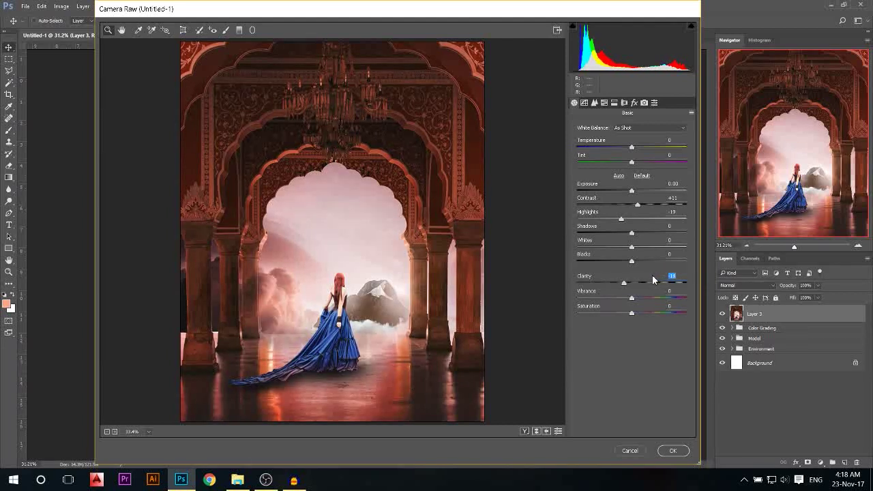
left_click_drag(650, 274, 651, 274)
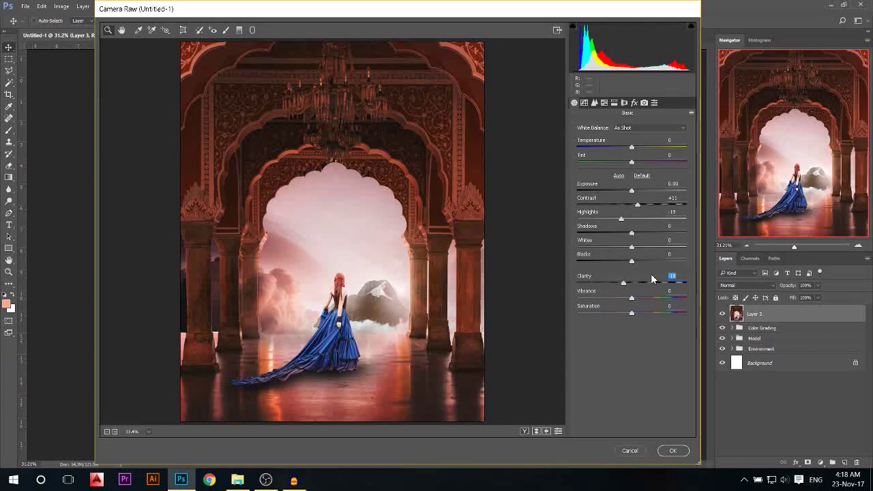
Add a subtle -10 Highlight Priority post-crop vignette and a slight Dehaze boost.
left_click(634, 103)
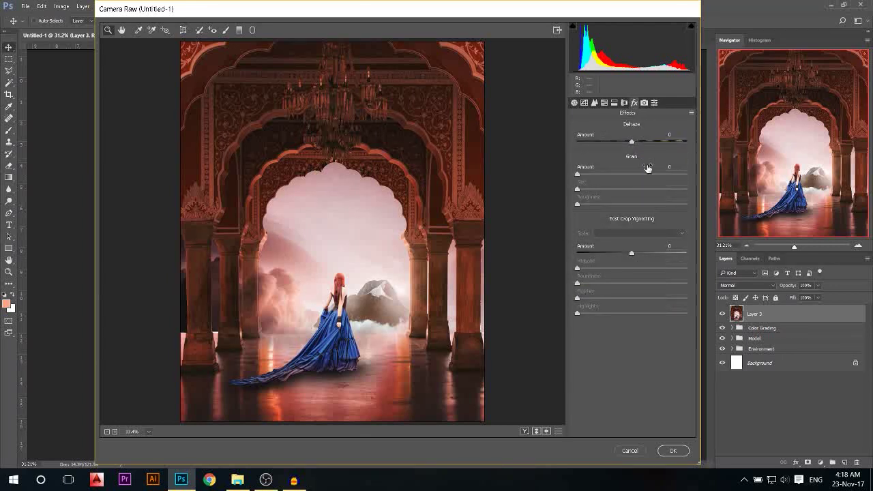
left_click_drag(632, 251, 577, 251)
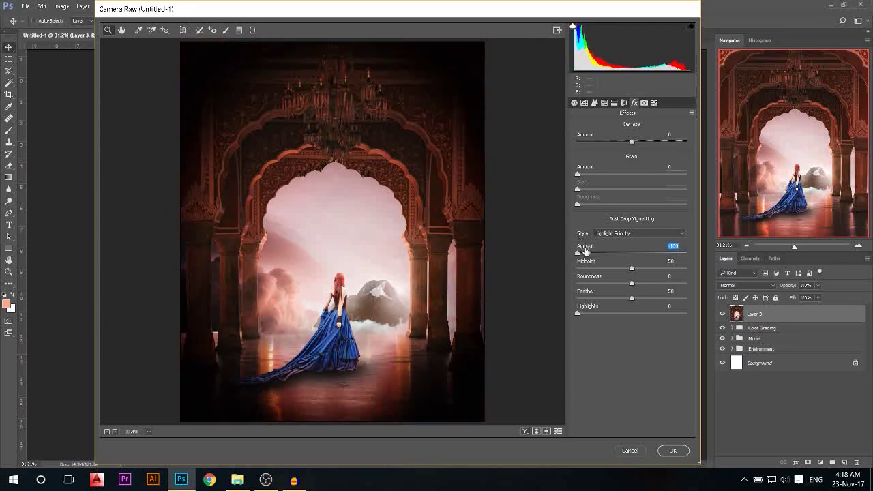
left_click_drag(581, 251, 624, 246)
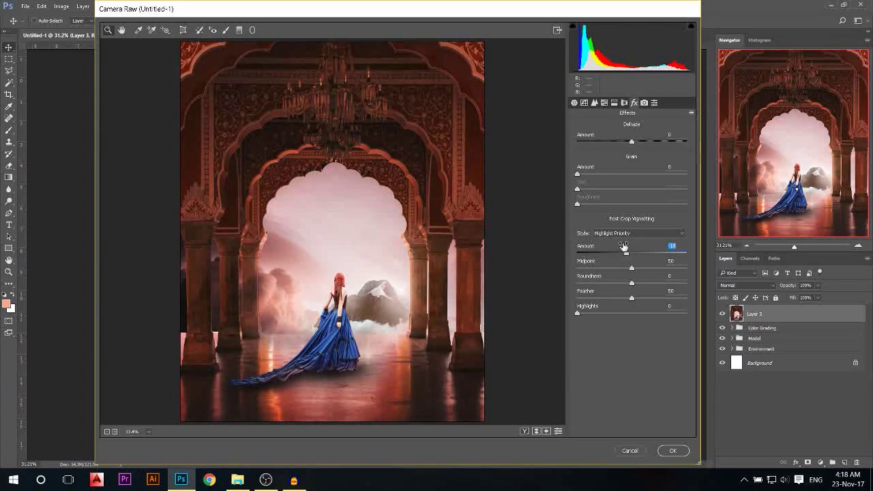
left_click_drag(633, 136, 637, 136)
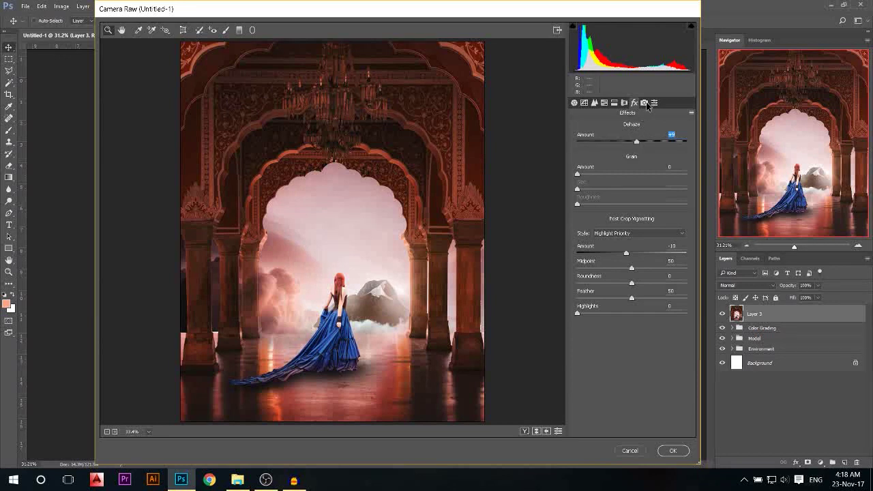
left_click(645, 103)
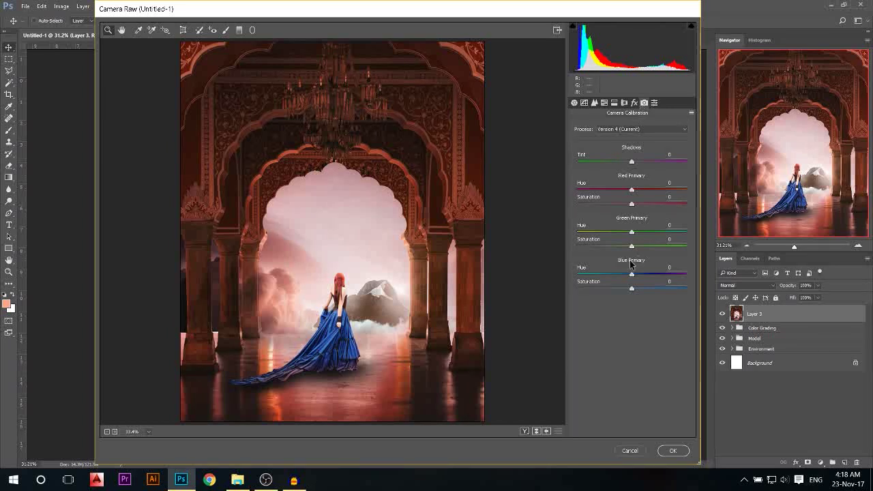
Try shifting the Blue and Green Primary Hue sliders, then reset both to 0.
left_click(634, 271)
mouse_move(636, 271)
left_mouse_down()
mouse_move(591, 270)
mouse_move(647, 271)
left_mouse_up()
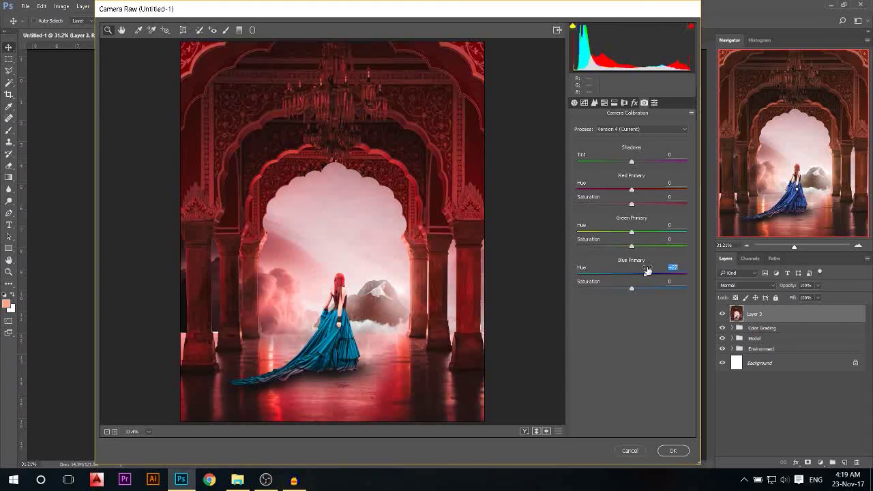
left_click_drag(648, 271, 662, 271)
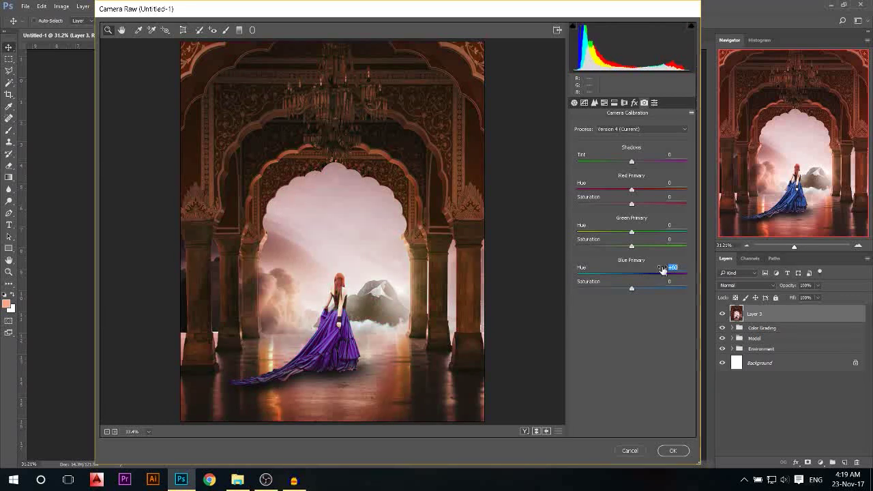
left_click_drag(662, 271, 634, 272)
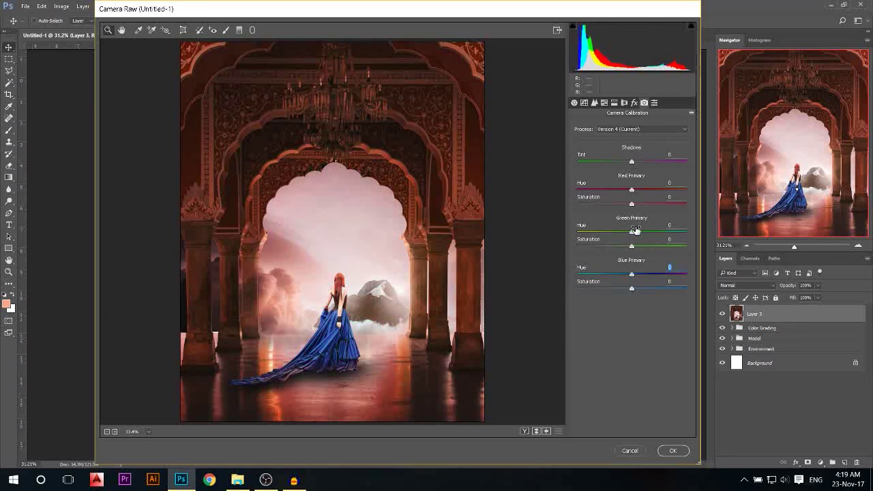
left_click_drag(636, 231, 660, 230)
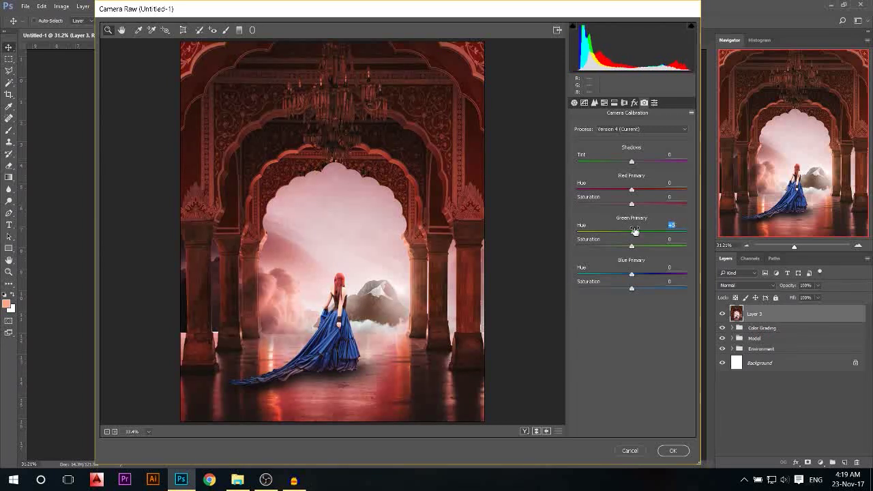
type("0")
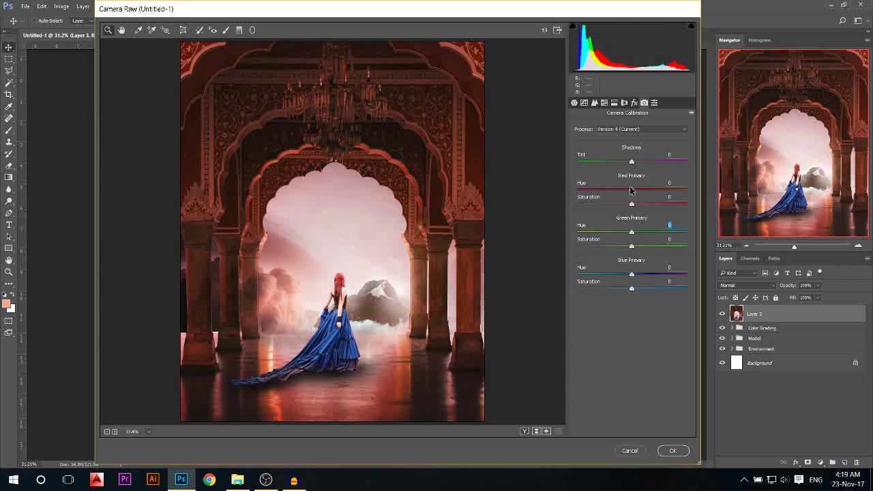
Set Red Primary Hue to +1 and Blue Primary Hue slightly negative, then apply Camera Raw.
mouse_move(631, 190)
left_mouse_down()
mouse_move(615, 185)
mouse_move(639, 187)
left_mouse_up()
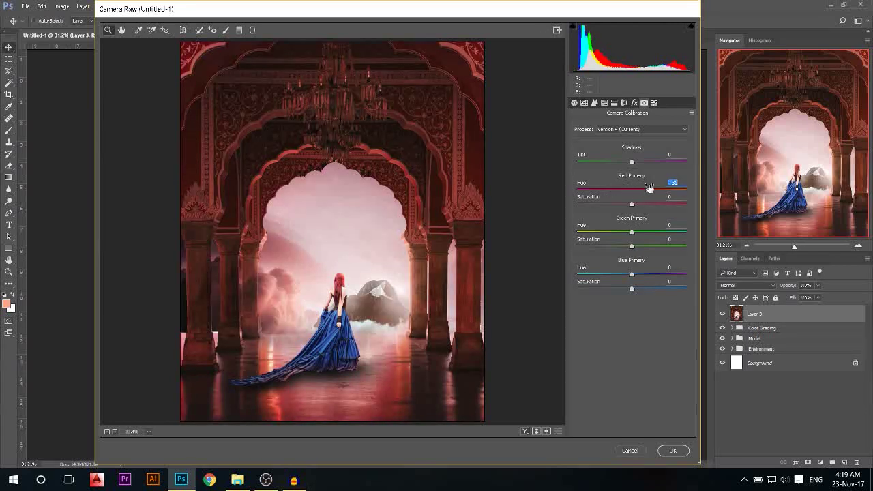
left_click_drag(643, 187, 639, 190)
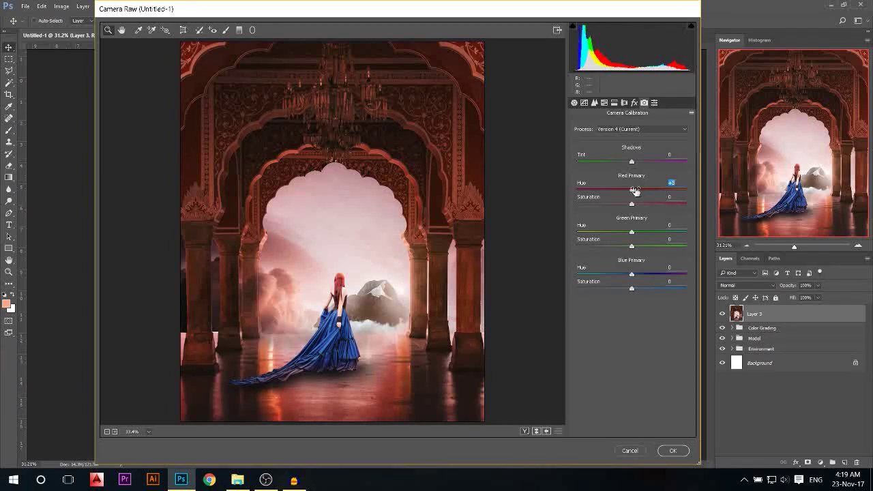
left_click_drag(632, 274, 623, 269)
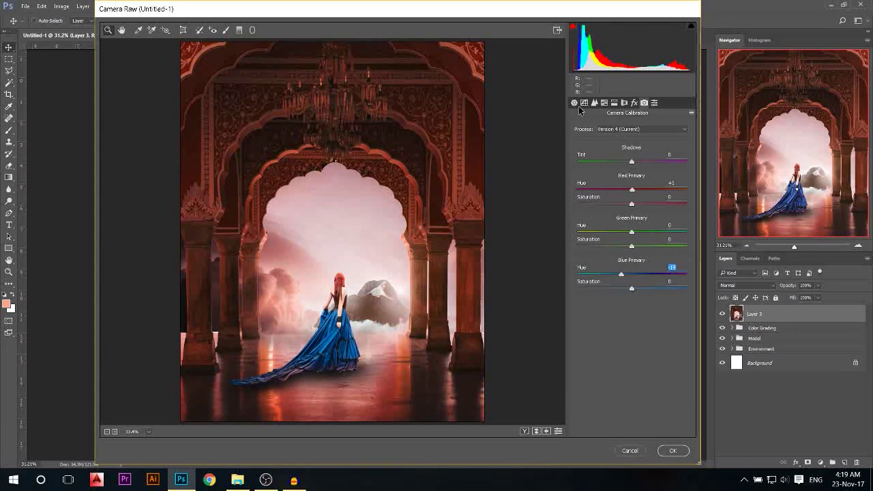
left_click(672, 452)
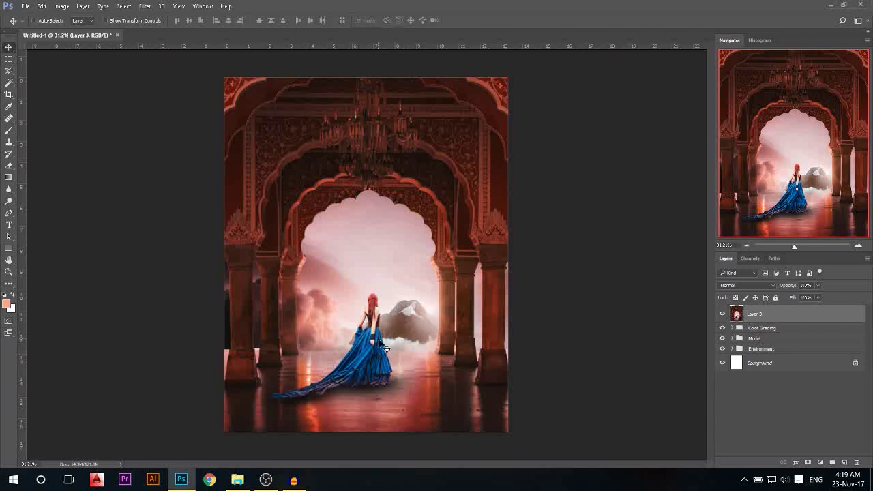
Paint a soft orange bird shape in the archway sky with a 100% opacity, 92 px brush.
key("b")
left_click_drag(360, 277, 307, 280)
key("0")
left_click_drag(444, 227, 386, 253)
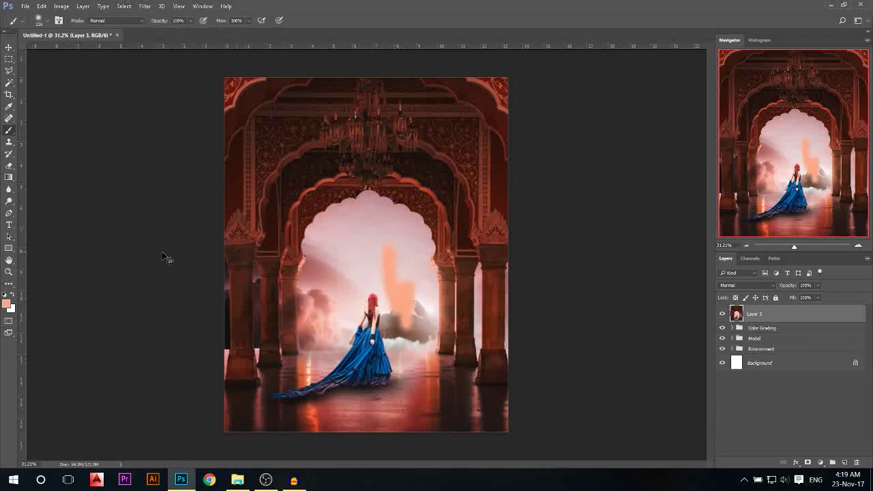
right_click(389, 259)
left_click_drag(307, 286, 294, 287)
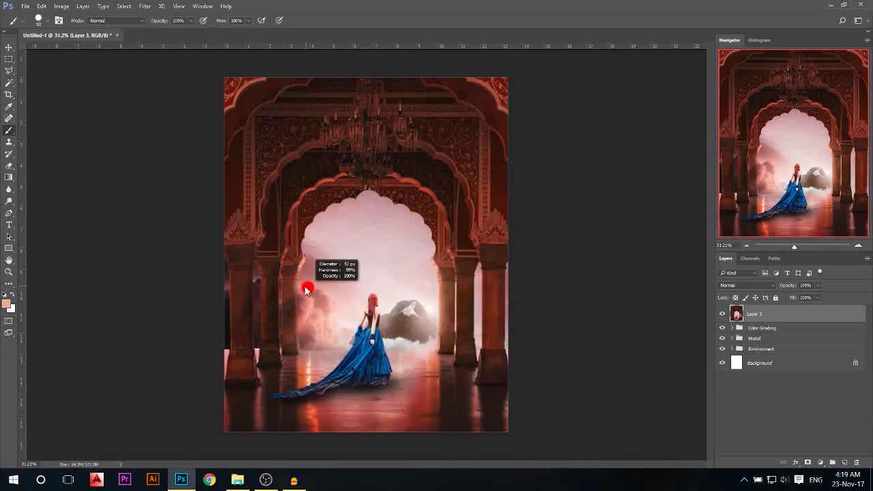
mouse_move(367, 275)
left_mouse_down()
mouse_move(333, 247)
mouse_move(356, 274)
mouse_move(407, 255)
left_mouse_up()
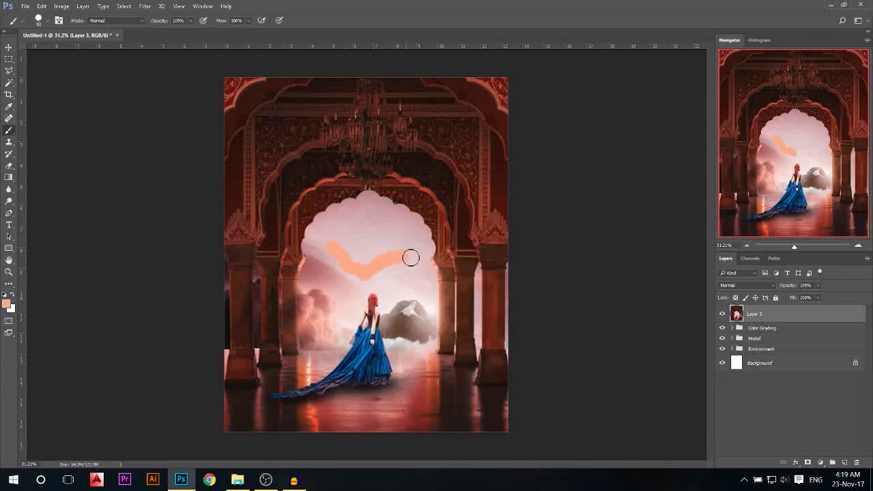